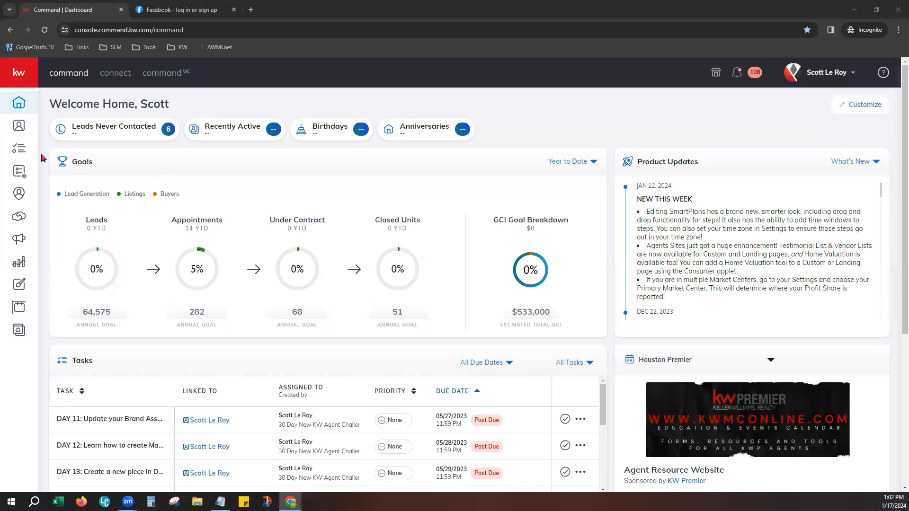
- Zoom Chrome to 125%, expand the left sidebar, and open the profile name dropdown
{"action": "left_click", "coordinate": [898, 30]}
{"action": "left_click", "coordinate": [872, 199]}
{"action": "left_click", "coordinate": [872, 199]}
{"action": "left_click", "coordinate": [21, 210]}
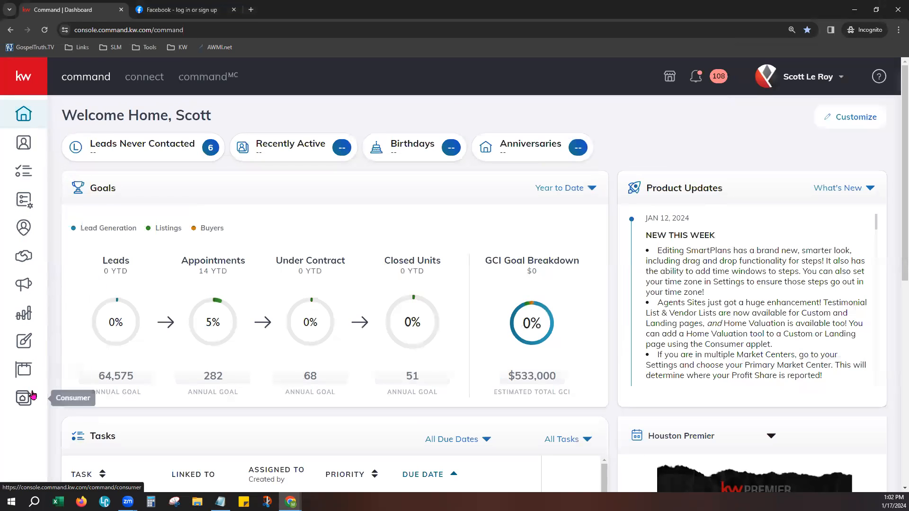
{"action": "left_click", "coordinate": [40, 89]}
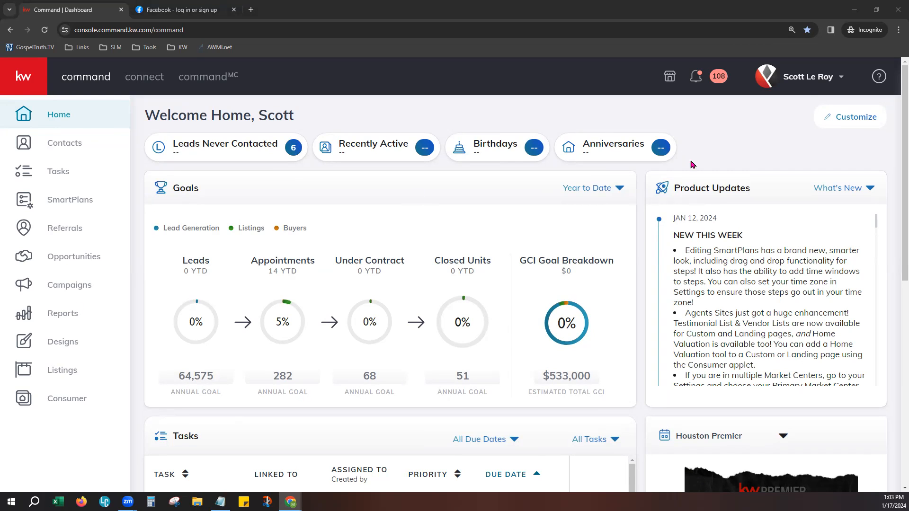
{"action": "left_click", "coordinate": [804, 79]}
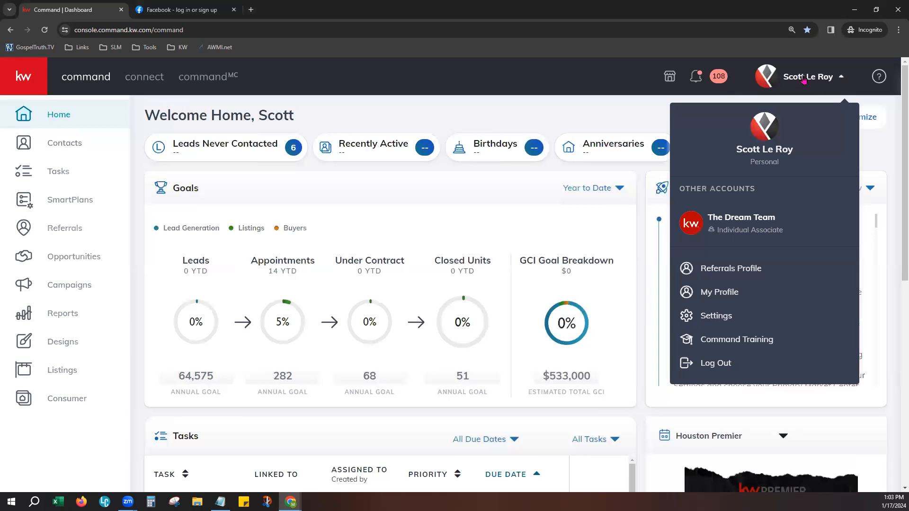
- Open Settings and scroll the Applications list down to the Social section's Facebook Post Scheduling
{"action": "left_click", "coordinate": [725, 322]}
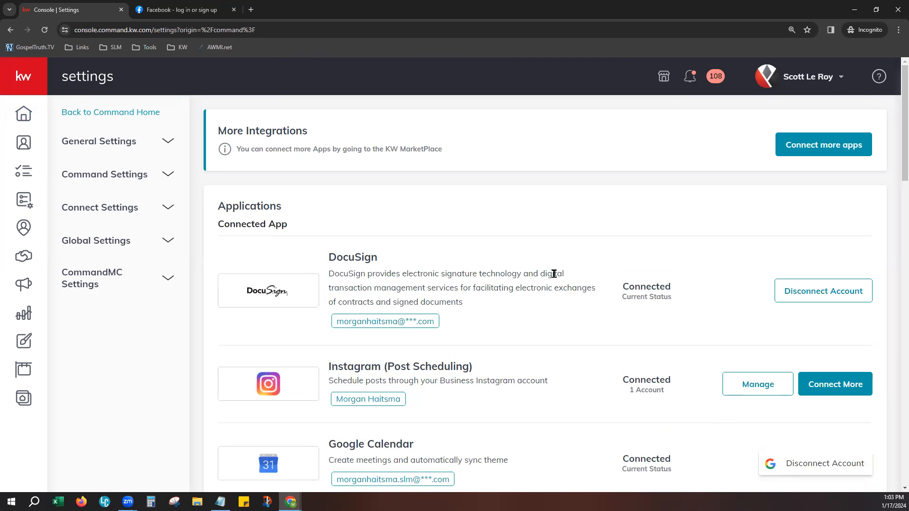
{"action": "scroll", "coordinate": [483, 356], "scroll_direction": "down", "scroll_amount": 2}
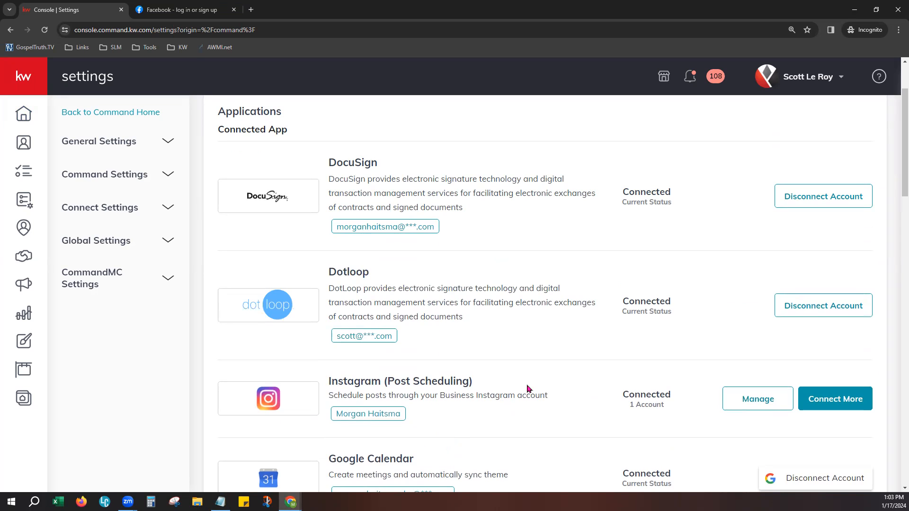
{"action": "scroll", "coordinate": [529, 389], "scroll_direction": "down", "scroll_amount": 2}
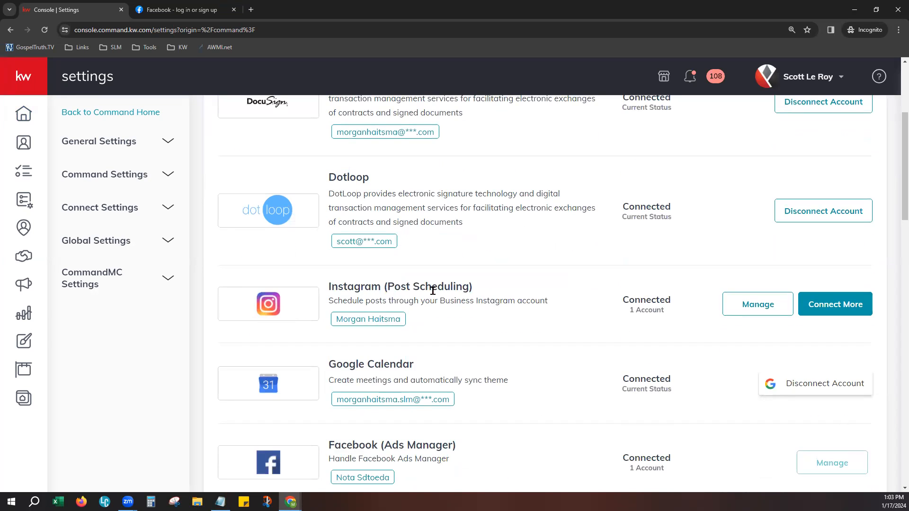
{"action": "scroll", "coordinate": [517, 402], "scroll_direction": "down", "scroll_amount": 4}
{"action": "scroll", "coordinate": [518, 395], "scroll_direction": "down", "scroll_amount": 2}
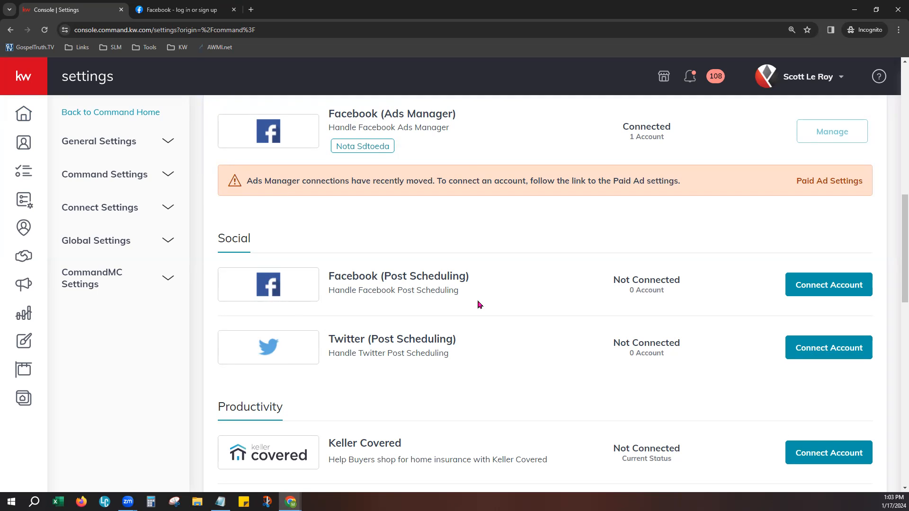
- Start the Facebook (Post Scheduling) connection and paste the account e-mail and password into the login popup
{"action": "left_click", "coordinate": [830, 284]}
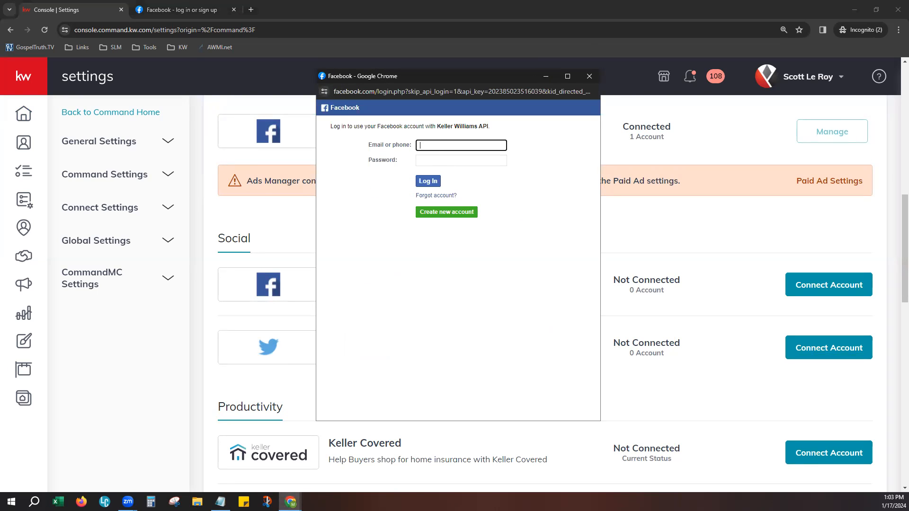
{"action": "key", "text": "alt+Tab"}
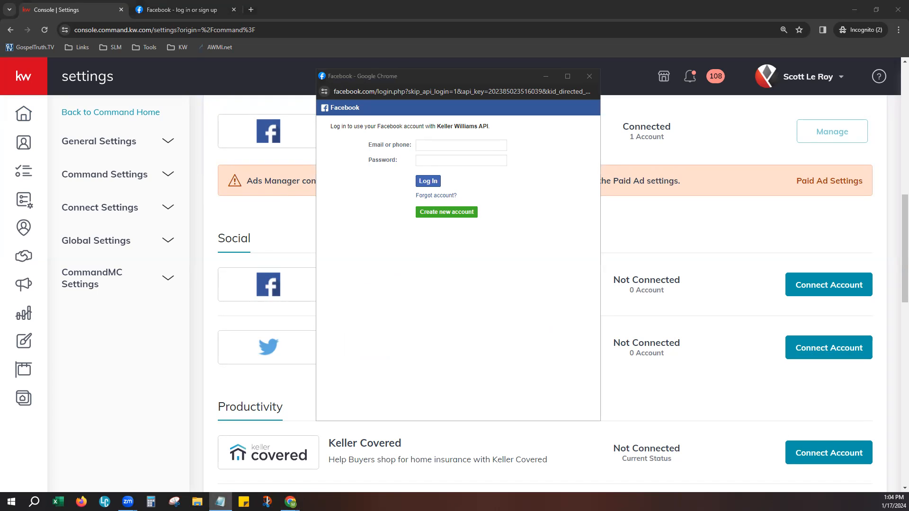
{"action": "left_click", "coordinate": [429, 145]}
{"action": "key", "text": "ctrl+v"}
{"action": "key", "text": "alt+Tab"}
{"action": "left_click", "coordinate": [458, 160]}
{"action": "key", "text": "ctrl+v"}
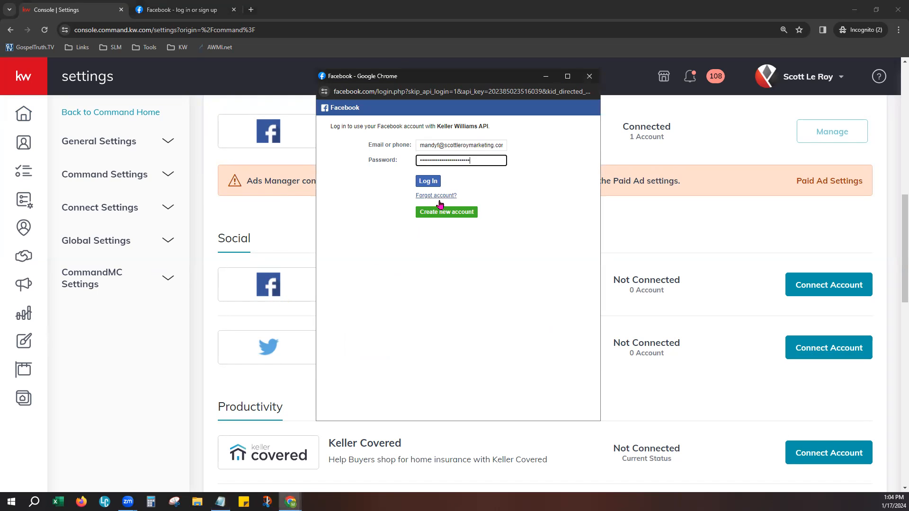
- Log in and connect the ticked business Facebook page
{"action": "left_click", "coordinate": [428, 181]}
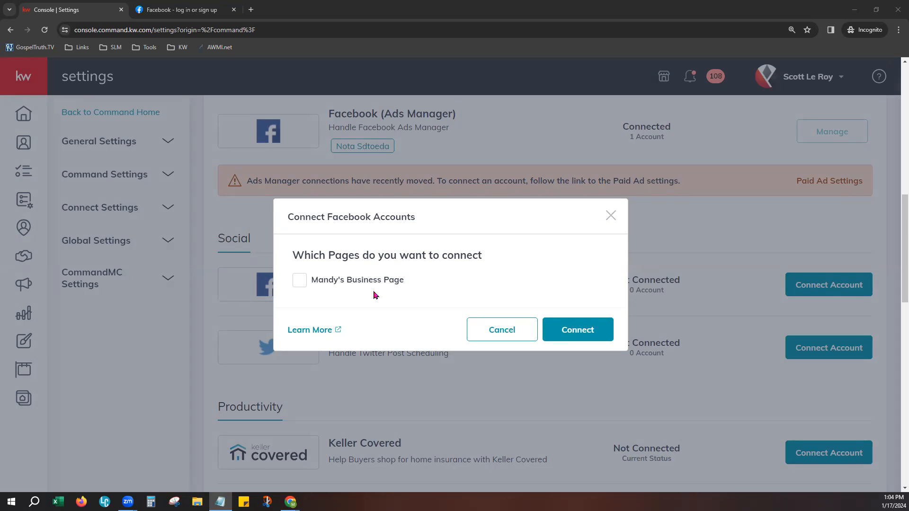
{"action": "left_click", "coordinate": [299, 281]}
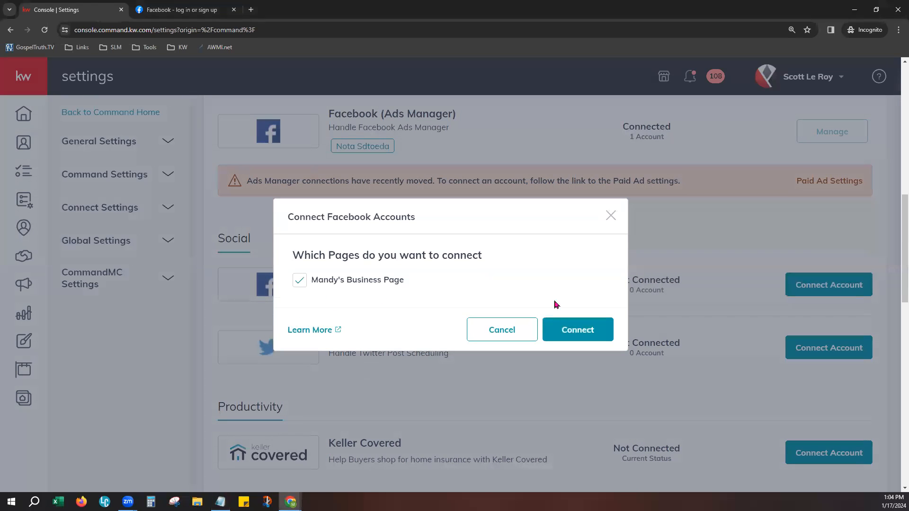
{"action": "left_click", "coordinate": [566, 328]}
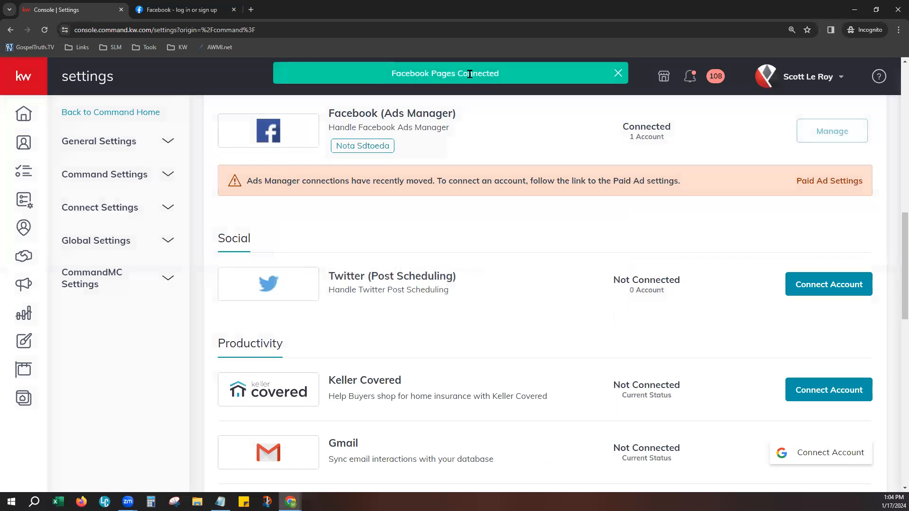
- Confirm Facebook (Post Scheduling) now shows as Connected
{"action": "scroll", "coordinate": [416, 346], "scroll_direction": "up", "scroll_amount": 3}
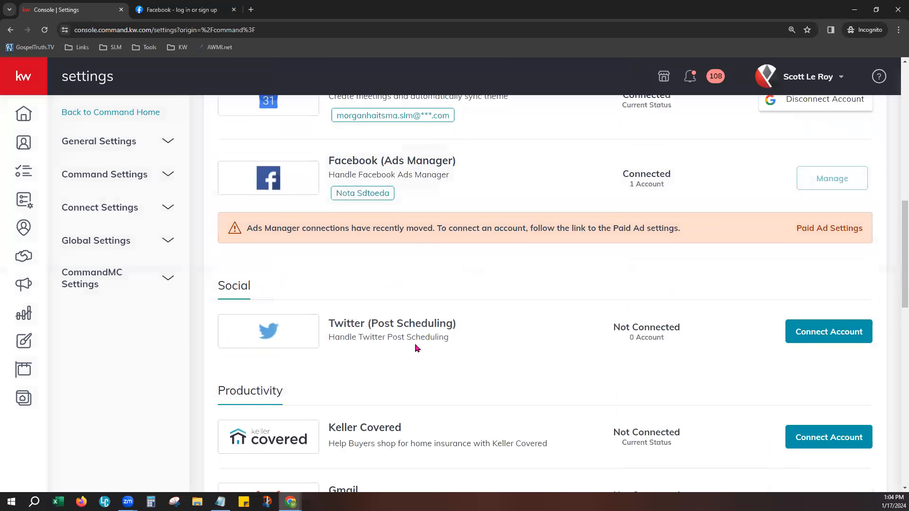
{"action": "scroll", "coordinate": [419, 346], "scroll_direction": "up", "scroll_amount": 4}
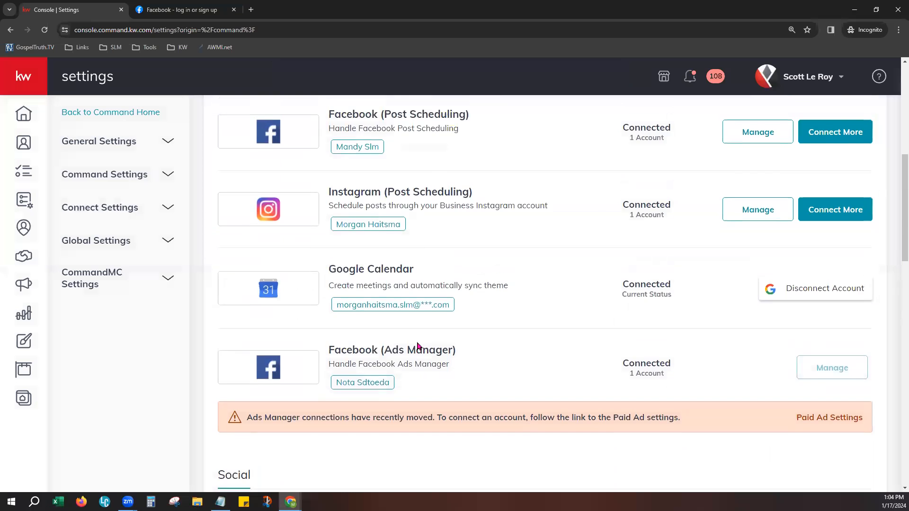
{"action": "scroll", "coordinate": [418, 347], "scroll_direction": "up", "scroll_amount": 2}
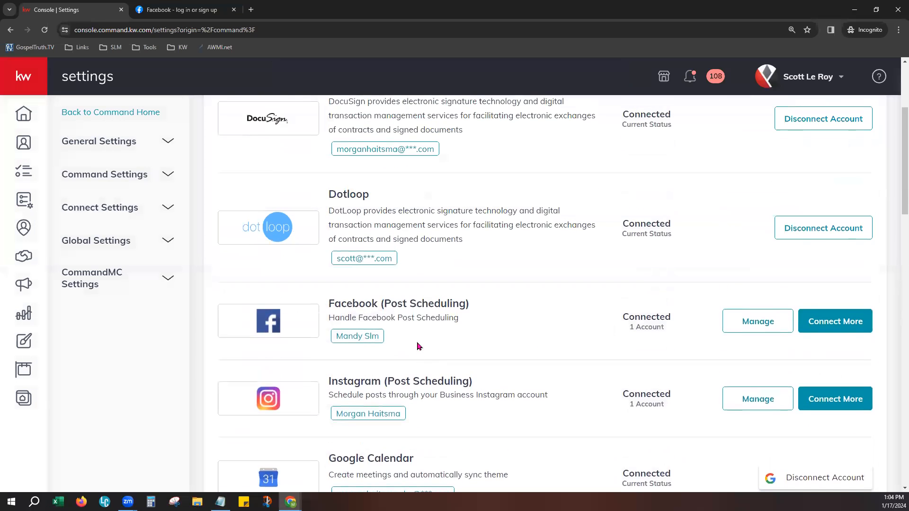
{"action": "left_click_drag", "start_coordinate": [353, 308], "coordinate": [470, 306]}
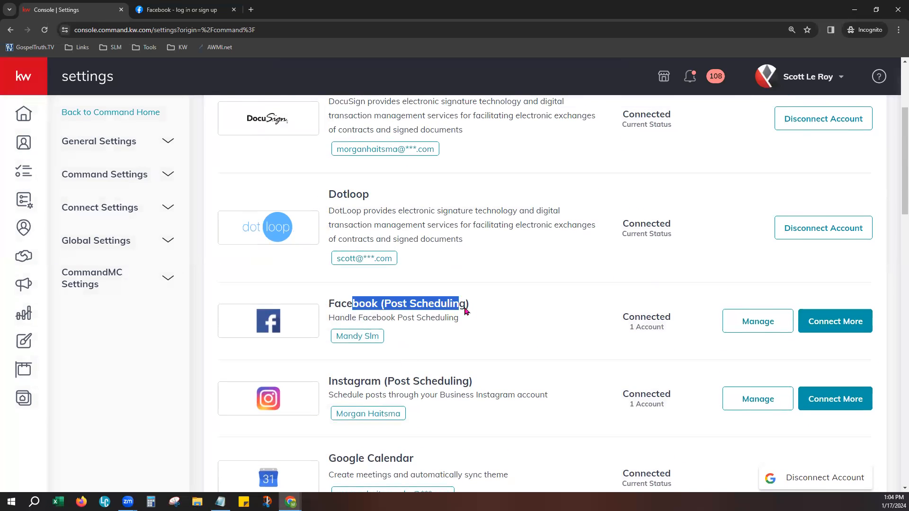
{"action": "left_click", "coordinate": [492, 341]}
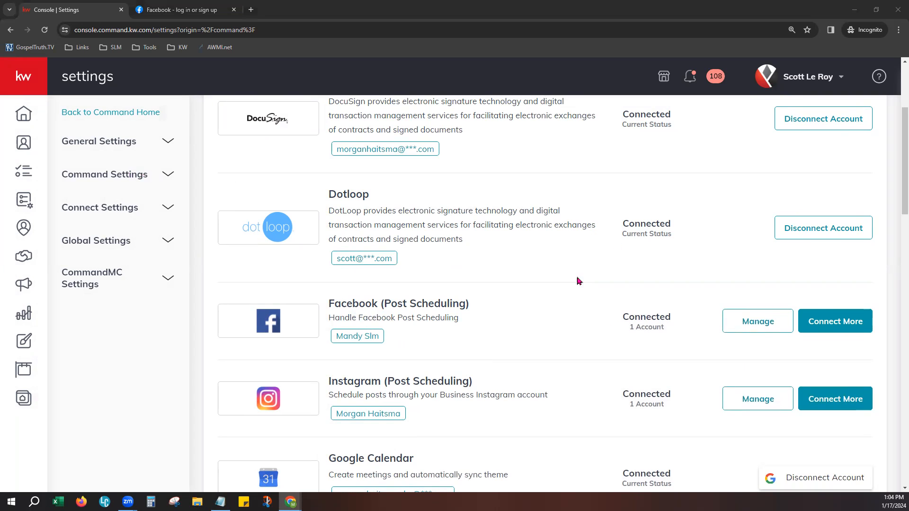
- Find the Ads Manager notice and go to Paid Ad Settings
{"action": "scroll", "coordinate": [544, 356], "scroll_direction": "down", "scroll_amount": 5}
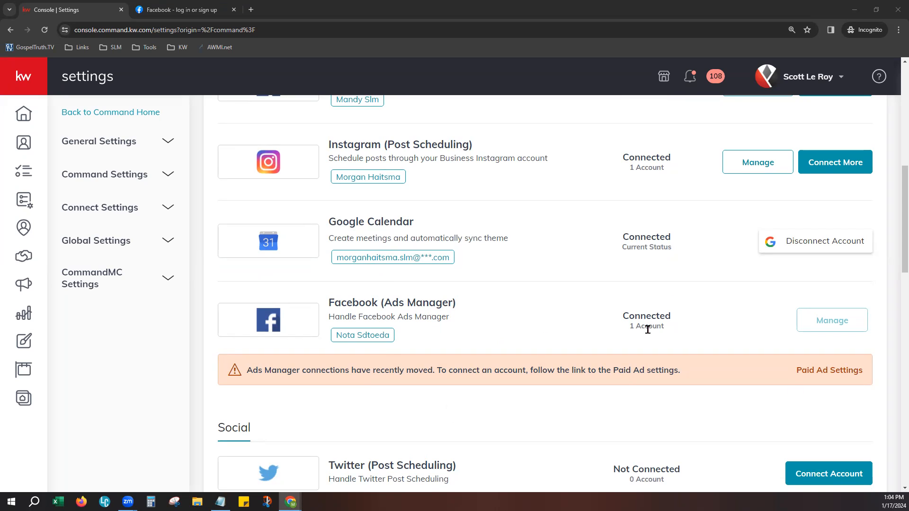
{"action": "left_click_drag", "start_coordinate": [252, 370], "coordinate": [679, 374]}
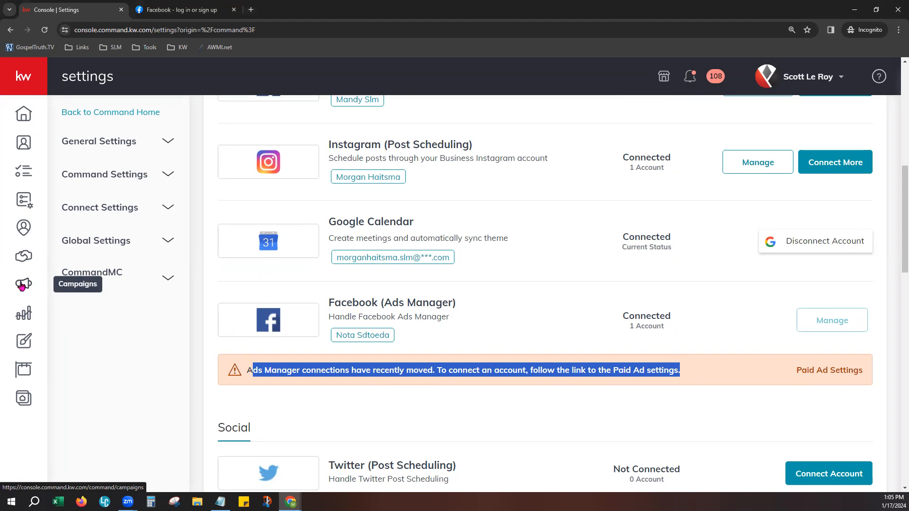
{"action": "left_click", "coordinate": [823, 371]}
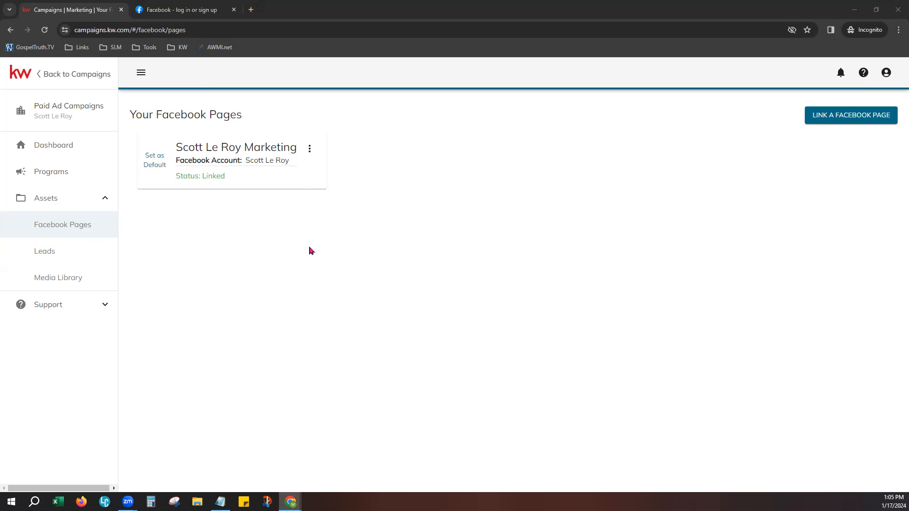
- Choose LINK A FACEBOOK PAGE under Assets > Facebook Pages, then switch to the Facebook login tab
{"action": "left_click", "coordinate": [852, 117]}
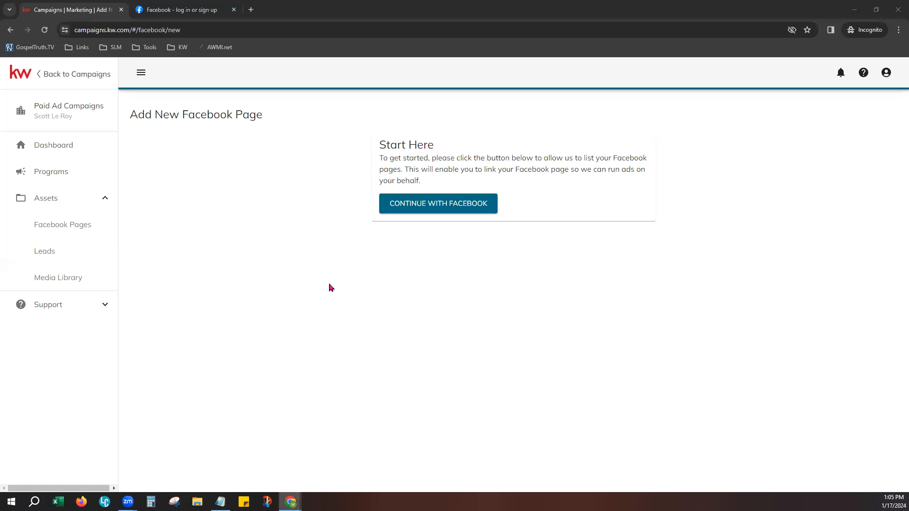
{"action": "left_click", "coordinate": [159, 14]}
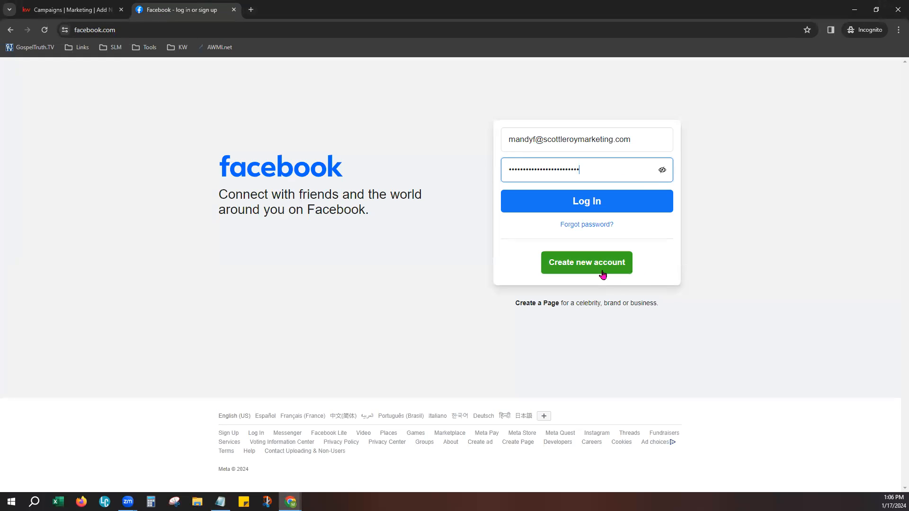
- Log in on facebook.com and reload after the error to reach the home feed
{"action": "left_click", "coordinate": [615, 208]}
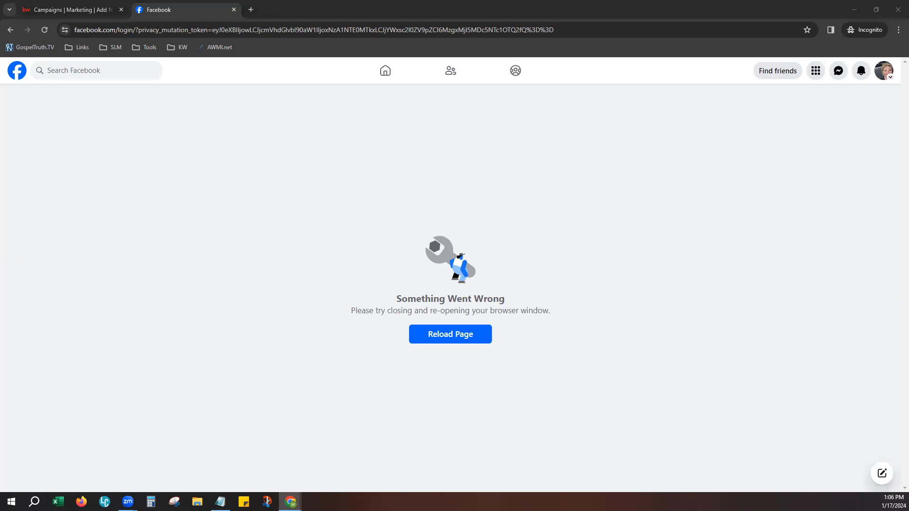
{"action": "left_click", "coordinate": [479, 341]}
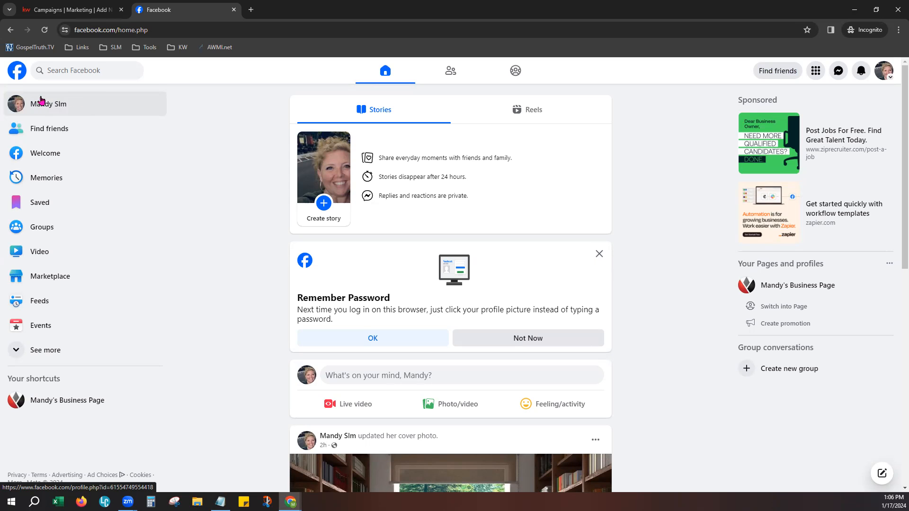
- Look through the account menu and Create Page form, then switch to acting as the business Page
{"action": "left_click", "coordinate": [884, 72]}
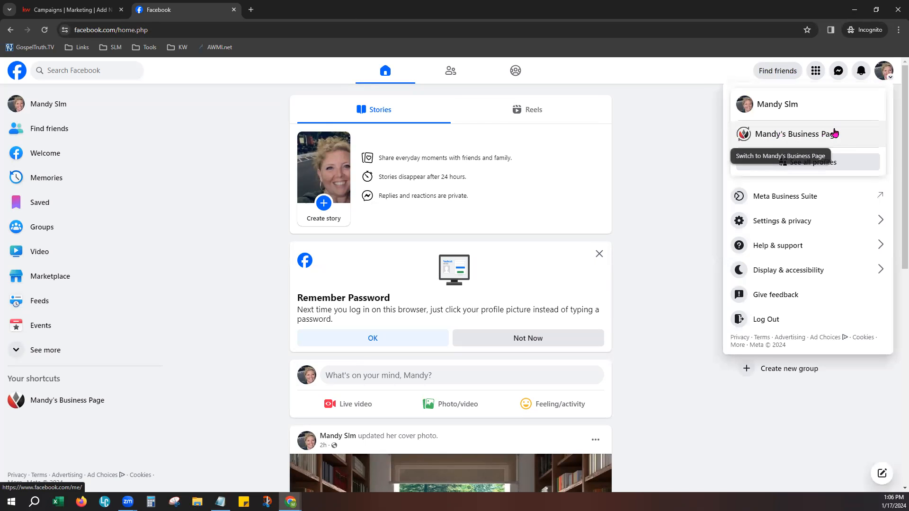
{"action": "left_click", "coordinate": [701, 119]}
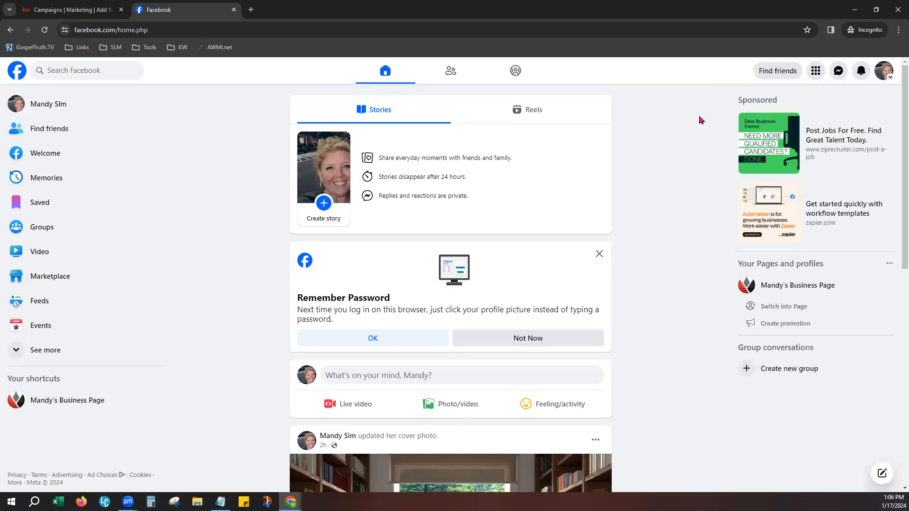
{"action": "left_click", "coordinate": [815, 73]}
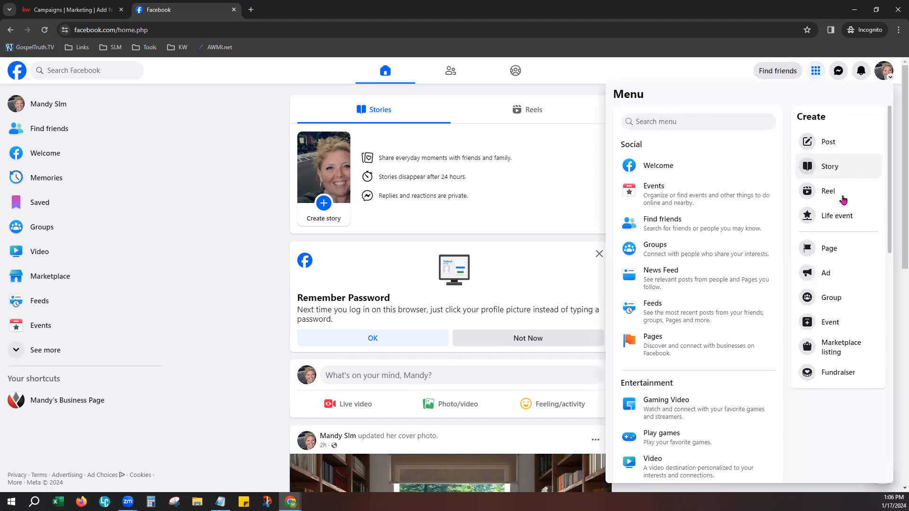
{"action": "left_click", "coordinate": [837, 248]}
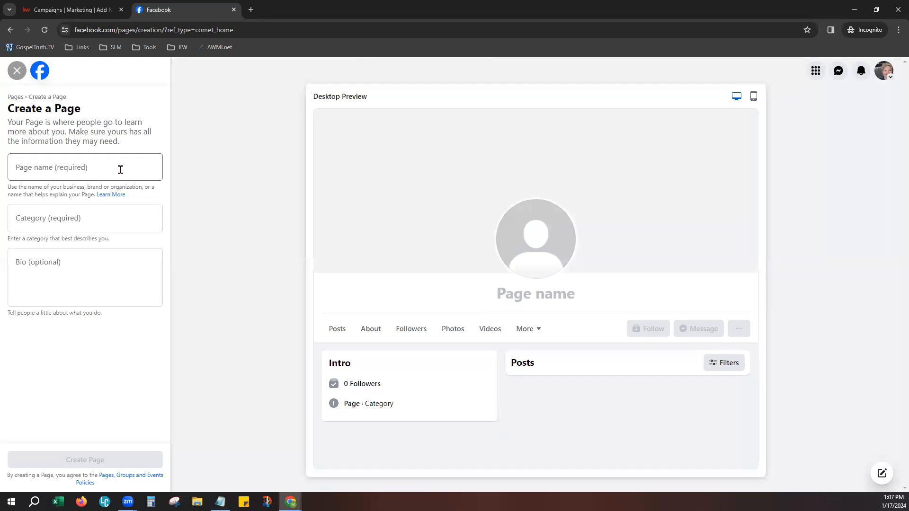
{"action": "left_click", "coordinate": [18, 71]}
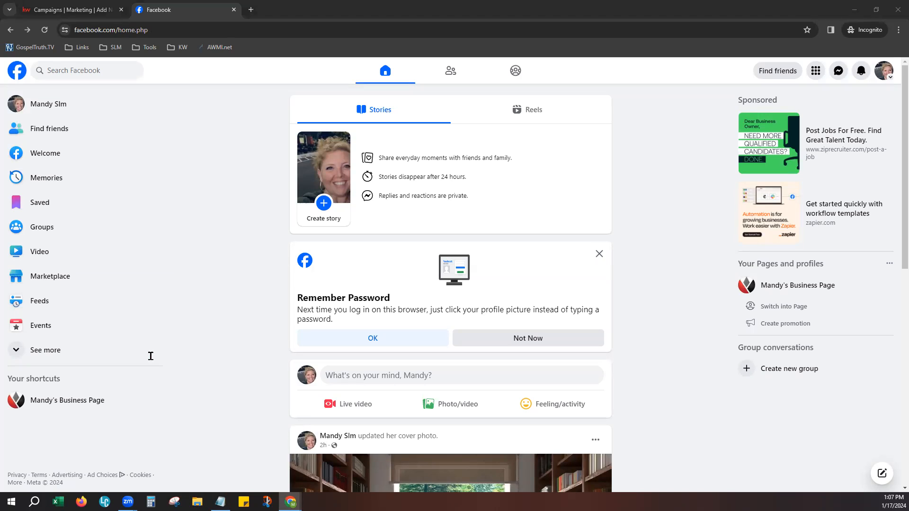
{"action": "left_click", "coordinate": [883, 78]}
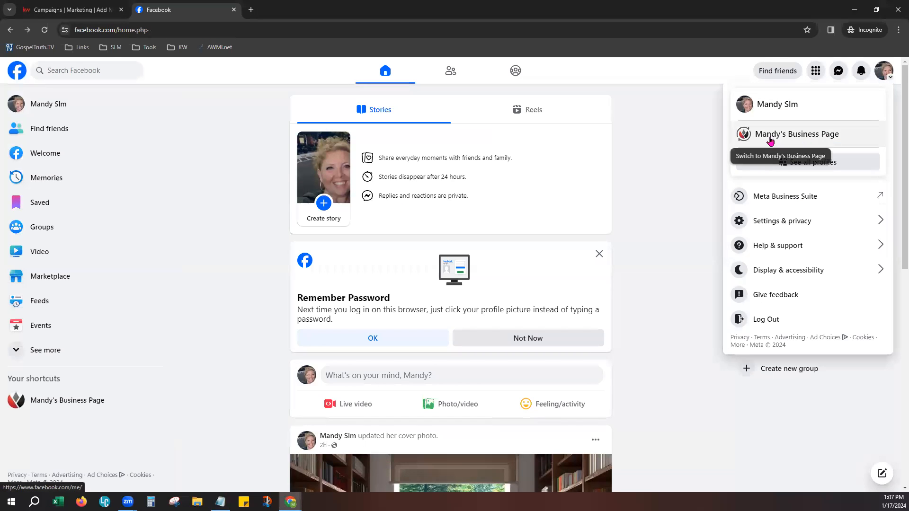
{"action": "left_click", "coordinate": [839, 135]}
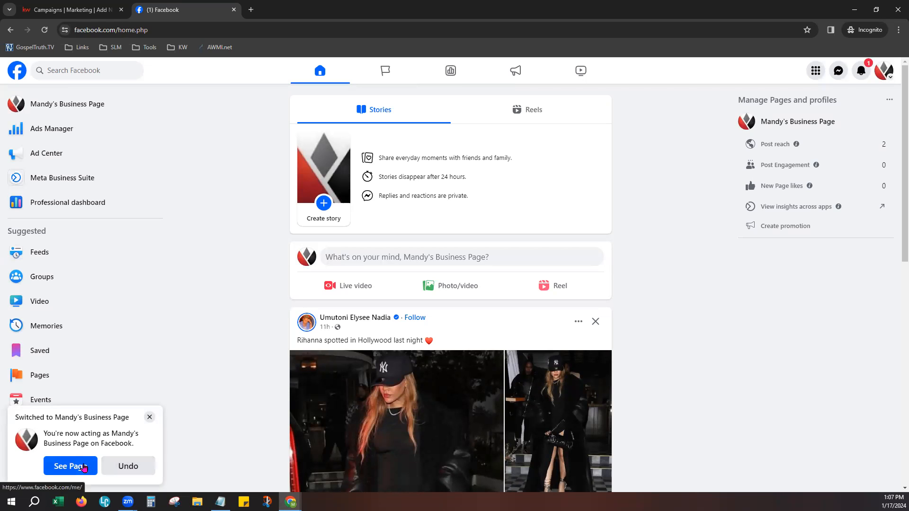
- Open the business Page's Insights dashboard and go to Linked accounts
{"action": "left_click", "coordinate": [67, 110]}
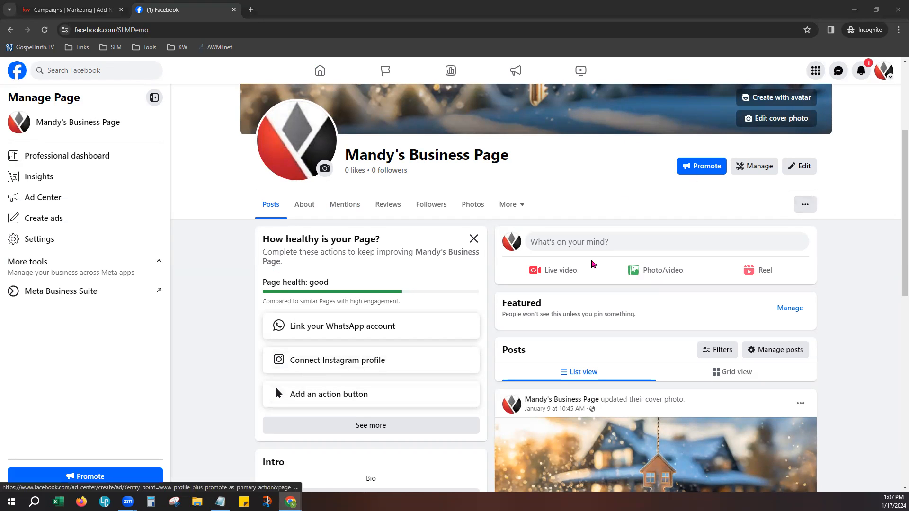
{"action": "scroll", "coordinate": [592, 264], "scroll_direction": "up", "scroll_amount": 3}
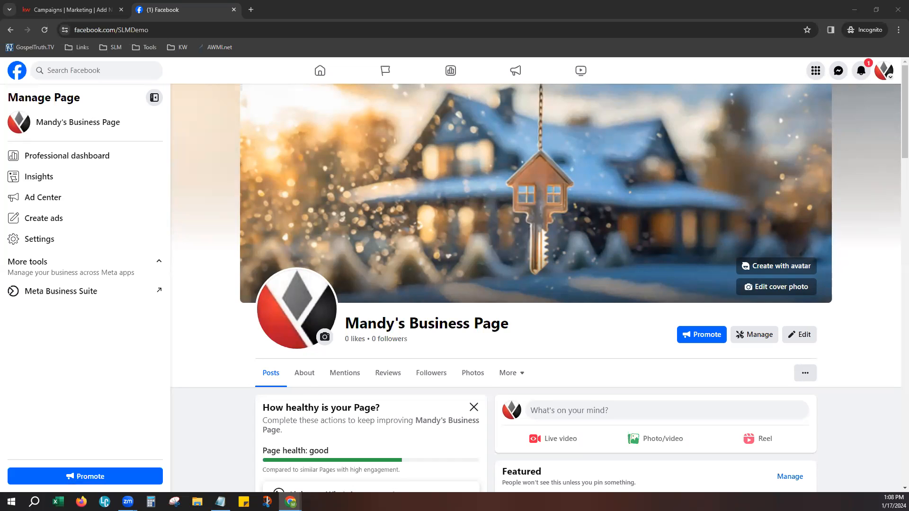
{"action": "left_click", "coordinate": [63, 177]}
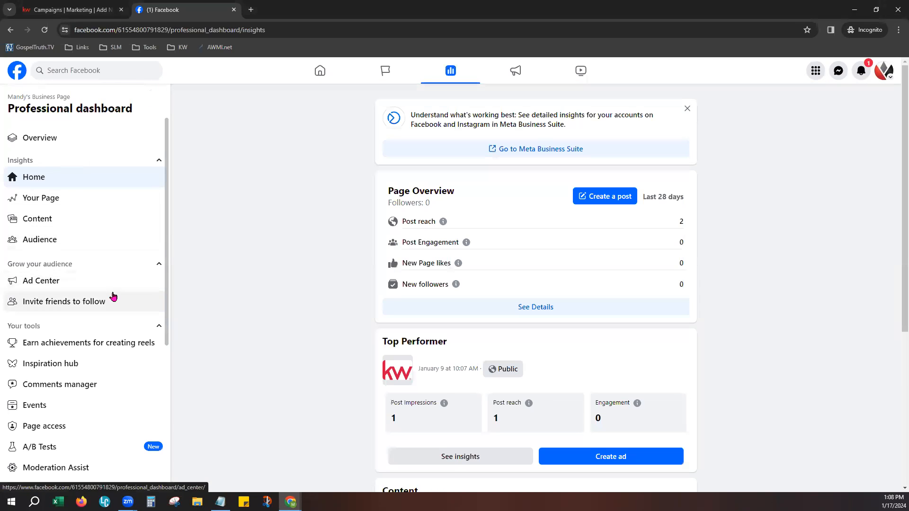
{"action": "scroll", "coordinate": [127, 375], "scroll_direction": "down", "scroll_amount": 3}
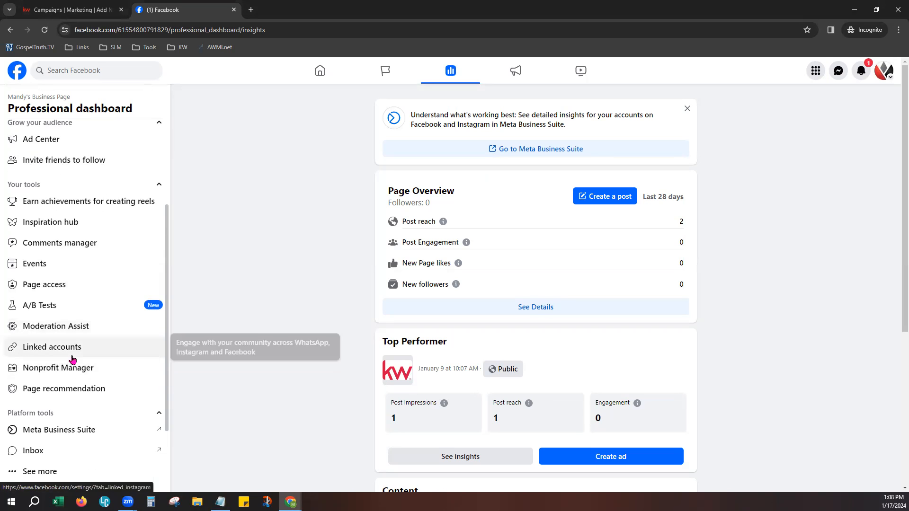
{"action": "left_click", "coordinate": [97, 349]}
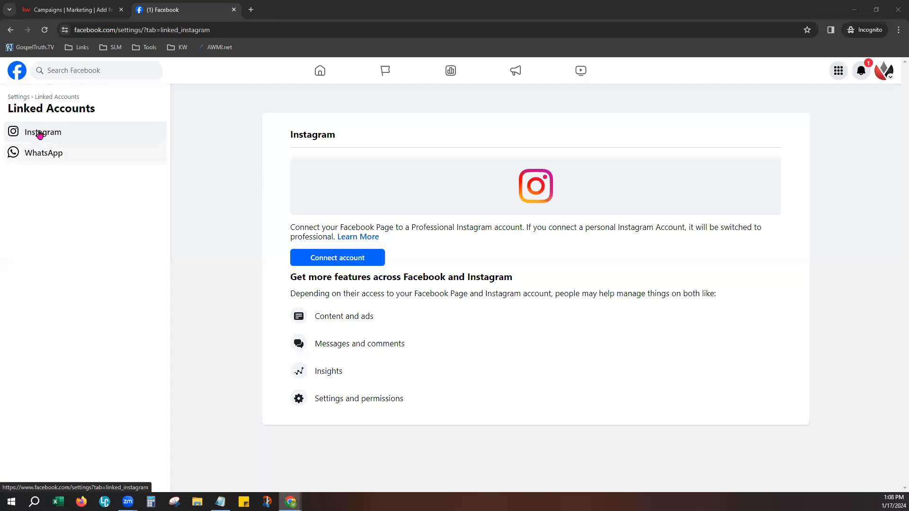
- Return home via the Facebook logo and reopen the business Page from the sidebar
{"action": "left_click", "coordinate": [19, 72]}
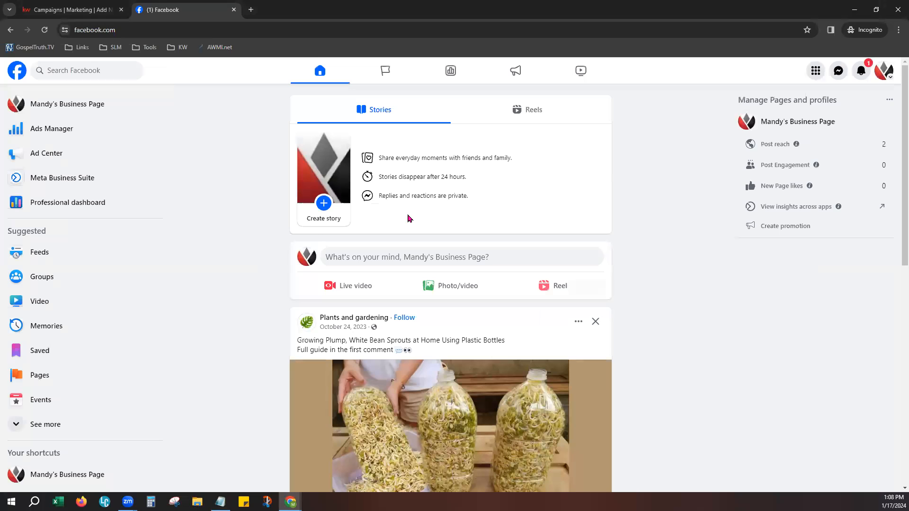
{"action": "left_click", "coordinate": [65, 107]}
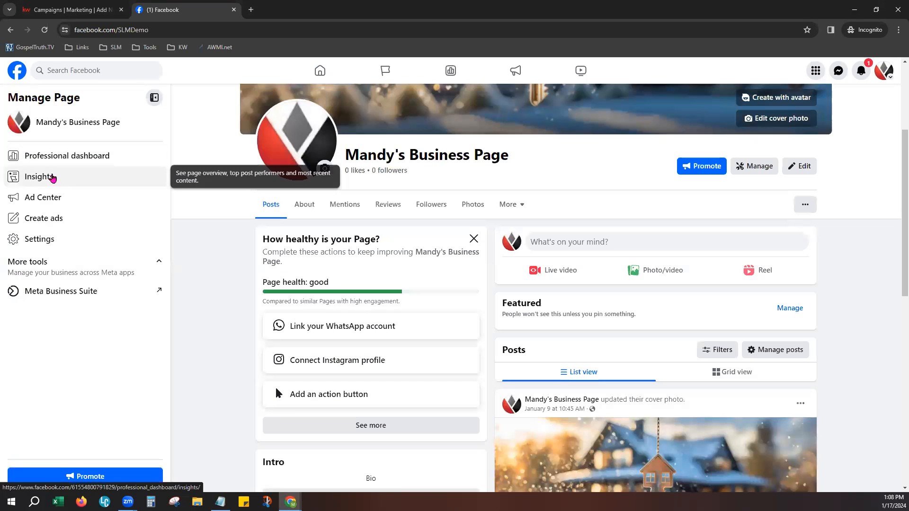
- From Insights open Page access and review the person with full Facebook access
{"action": "left_click", "coordinate": [53, 178]}
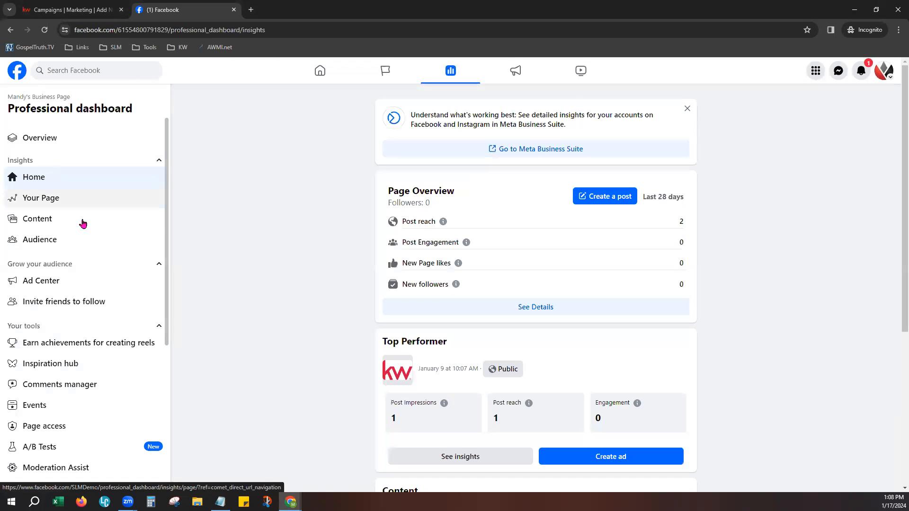
{"action": "scroll", "coordinate": [118, 386], "scroll_direction": "down", "scroll_amount": 3}
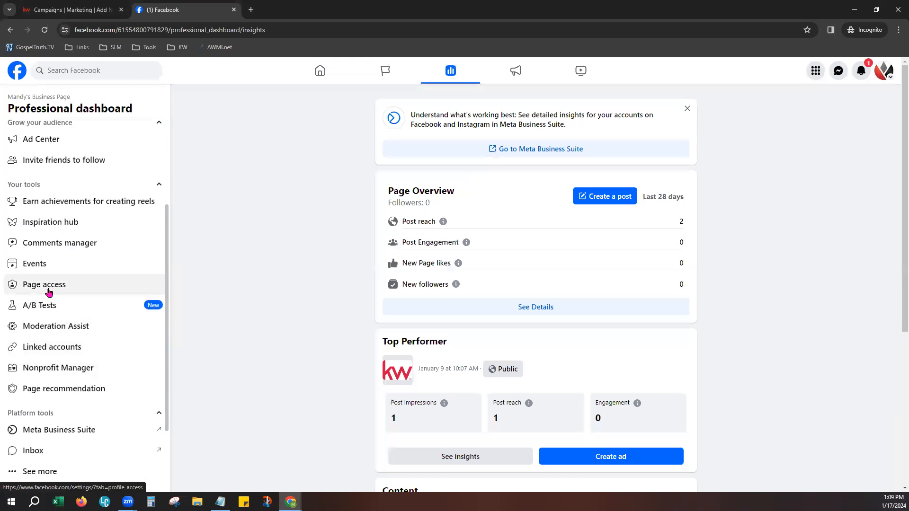
{"action": "left_click", "coordinate": [44, 291]}
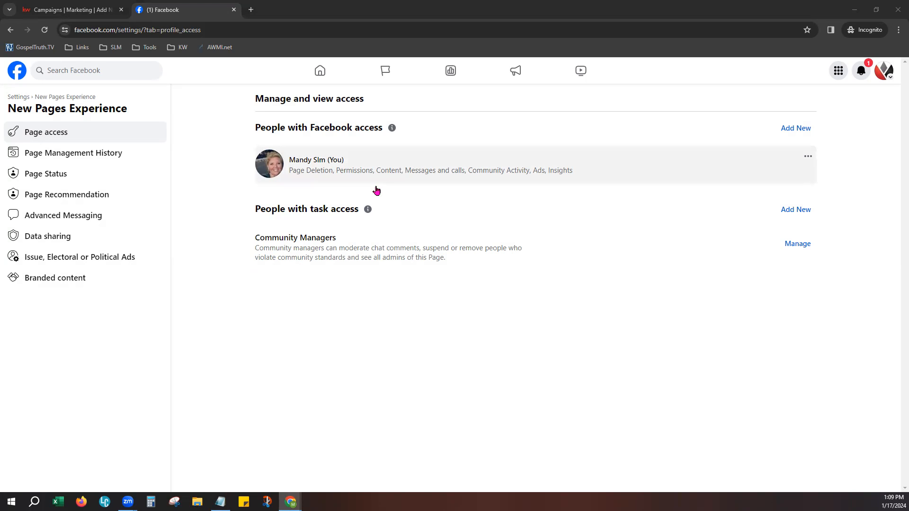
{"action": "left_click_drag", "start_coordinate": [260, 126], "coordinate": [392, 131]}
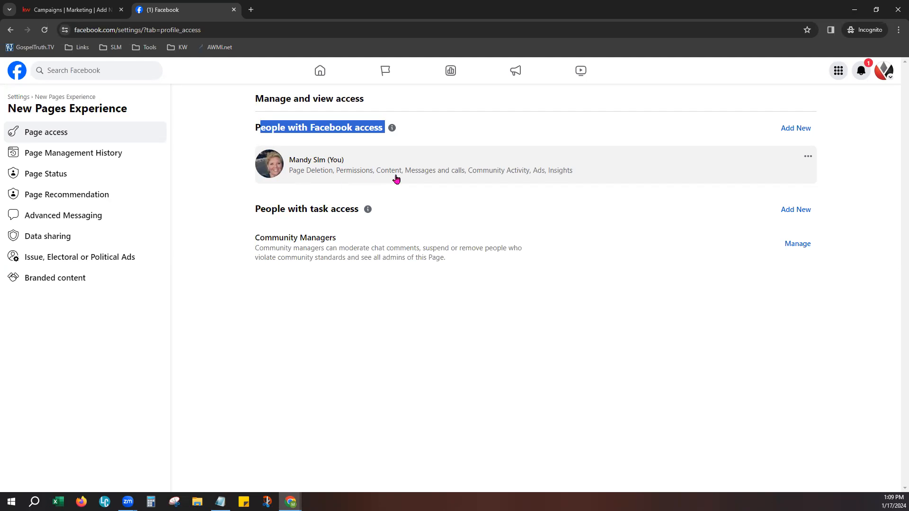
{"action": "left_click", "coordinate": [807, 157]}
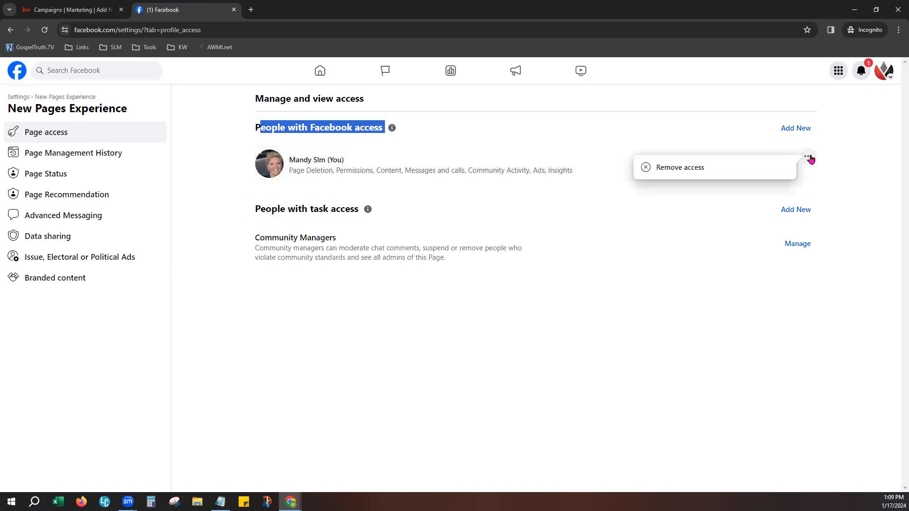
{"action": "left_click", "coordinate": [573, 134]}
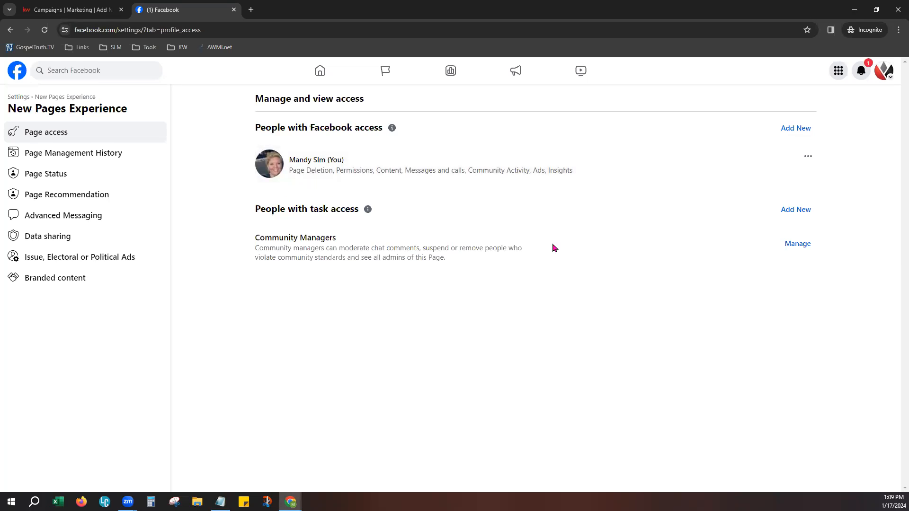
{"action": "left_click", "coordinate": [303, 160]}
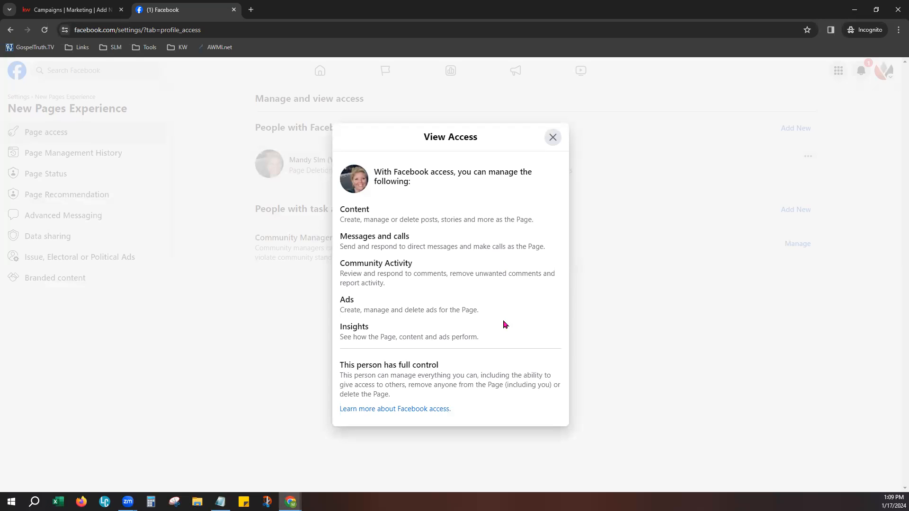
{"action": "left_click_drag", "start_coordinate": [344, 365], "coordinate": [442, 373]}
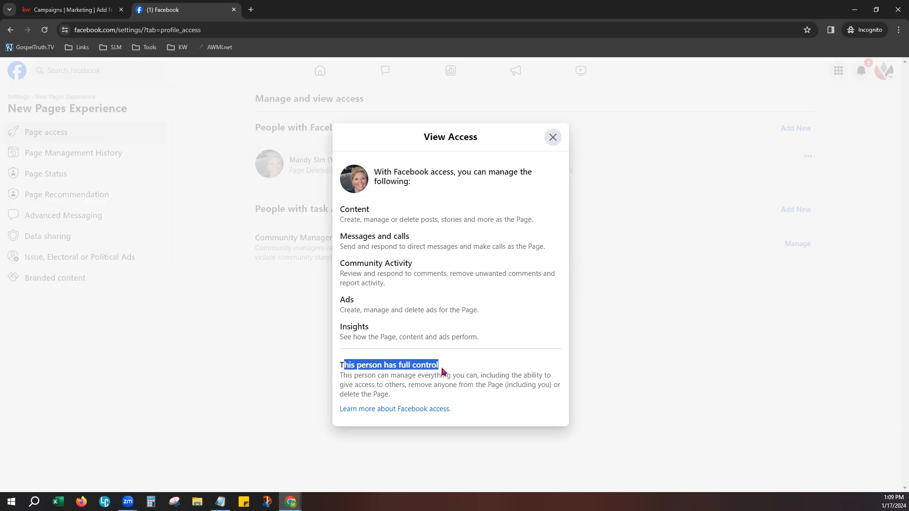
{"action": "left_click", "coordinate": [500, 363]}
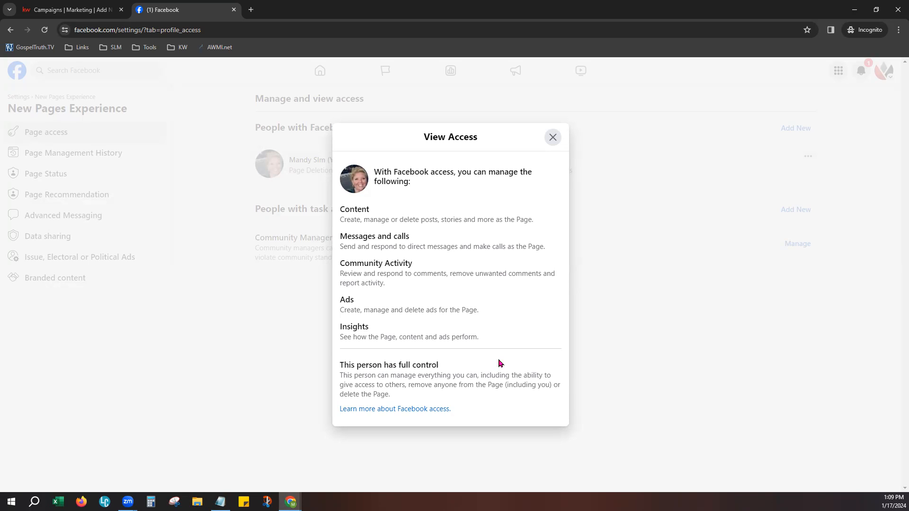
{"action": "left_click", "coordinate": [554, 138]}
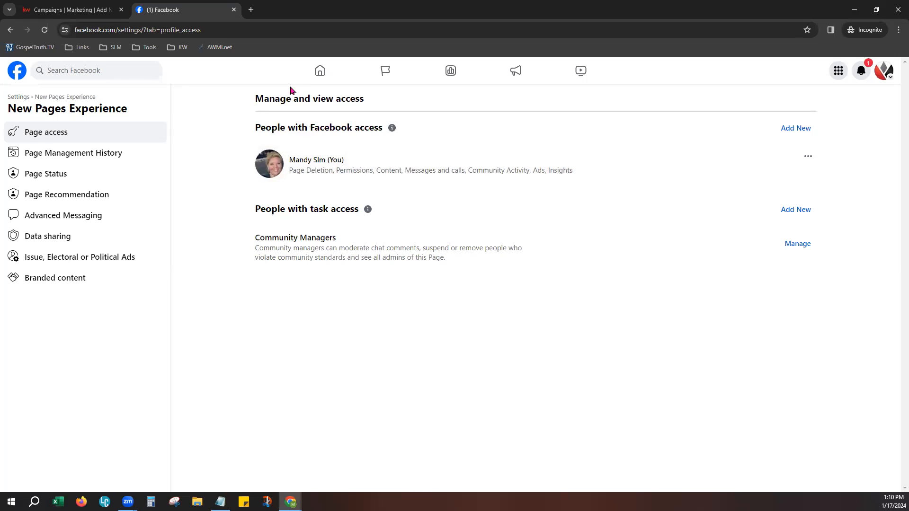
- Visit the Facebook business Page, then go back to the Campaigns tab's Add New Facebook Page screen
{"action": "left_click", "coordinate": [15, 69]}
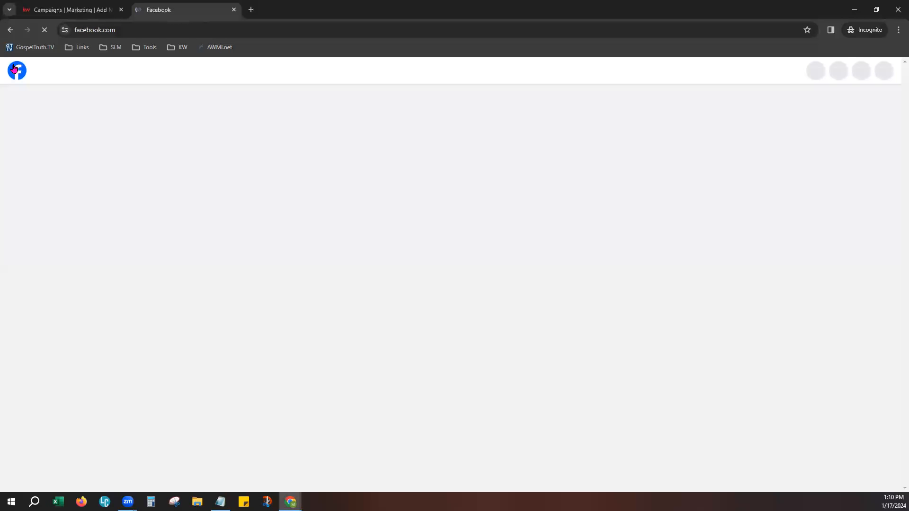
{"action": "left_click", "coordinate": [62, 105]}
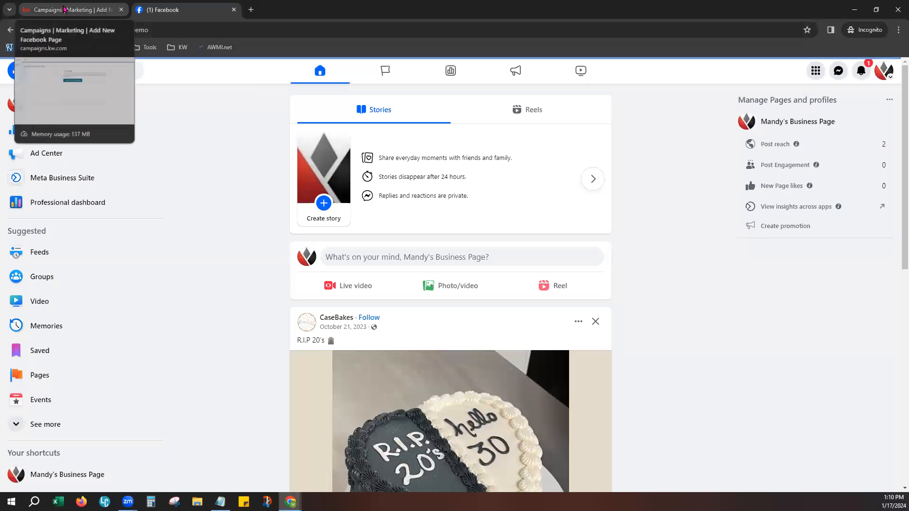
{"action": "left_click", "coordinate": [39, 17]}
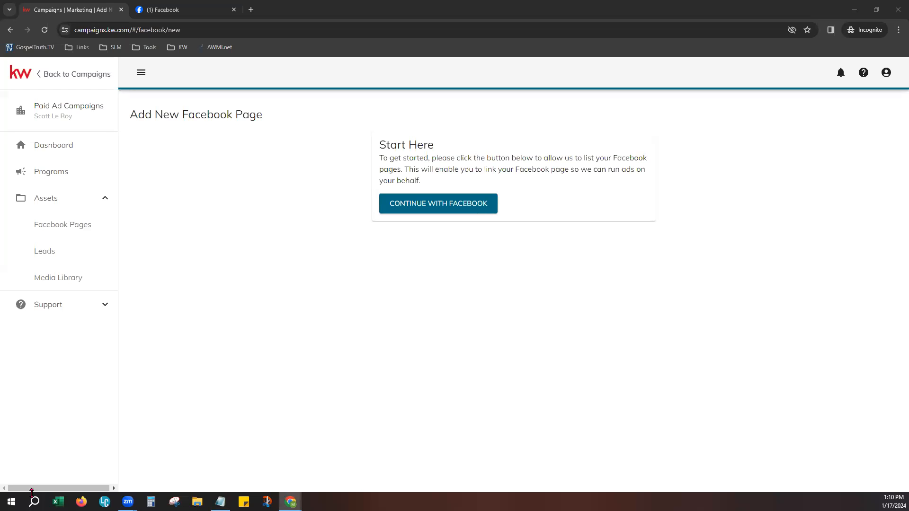
- Continue with Facebook, confirm the account switch, and choose to edit the previous settings
{"action": "left_click", "coordinate": [481, 213]}
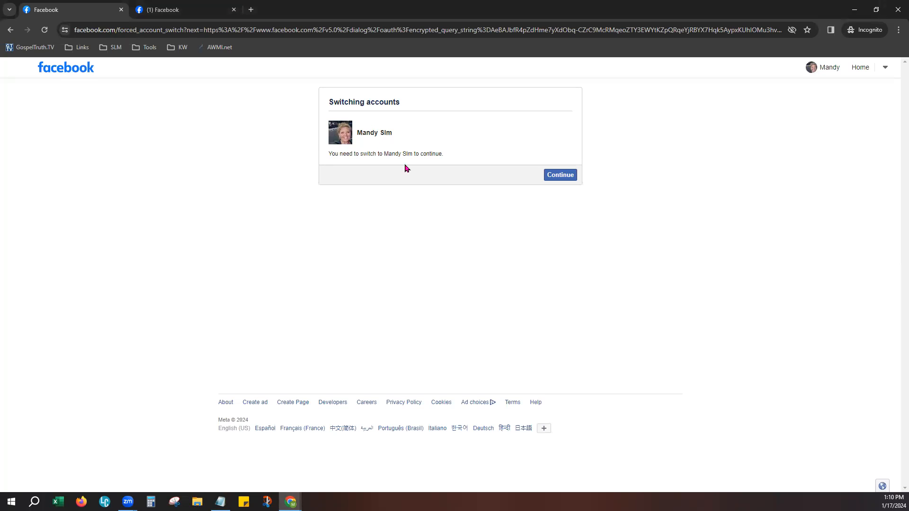
{"action": "left_click", "coordinate": [574, 176]}
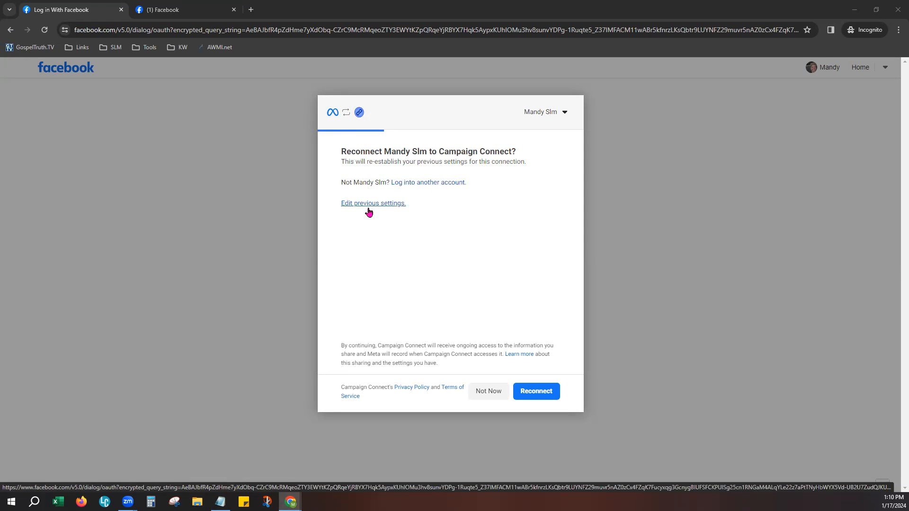
{"action": "left_click", "coordinate": [396, 205]}
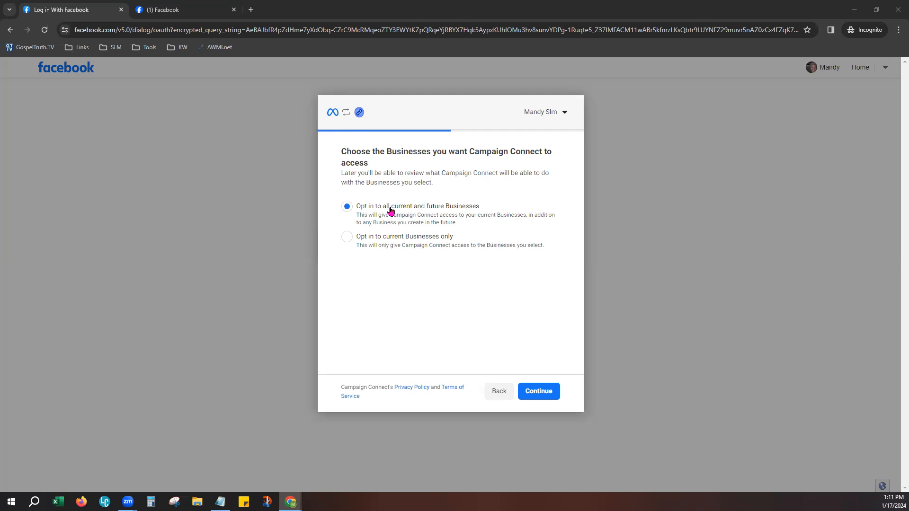
- Opt Campaign Connect in to all current and future Businesses and continue to page access
{"action": "left_click", "coordinate": [346, 237]}
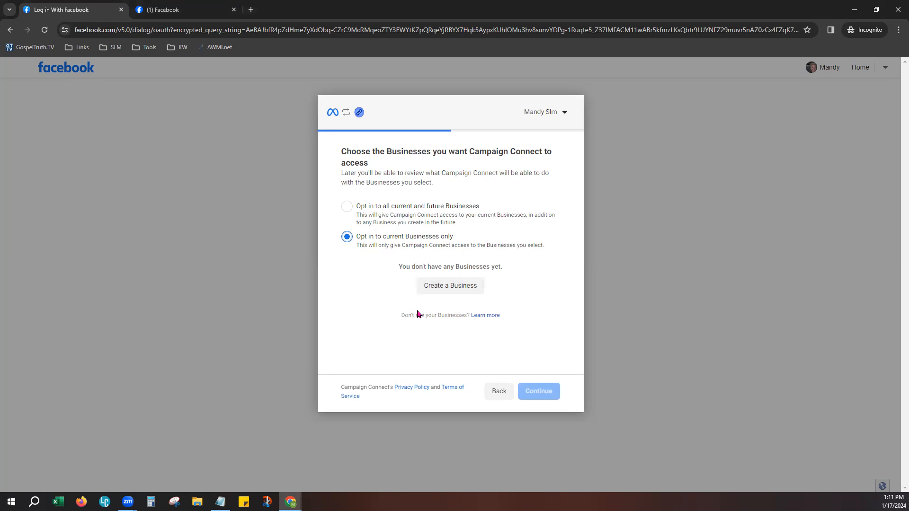
{"action": "left_click", "coordinate": [347, 207]}
{"action": "left_click", "coordinate": [346, 238]}
{"action": "left_click", "coordinate": [345, 208]}
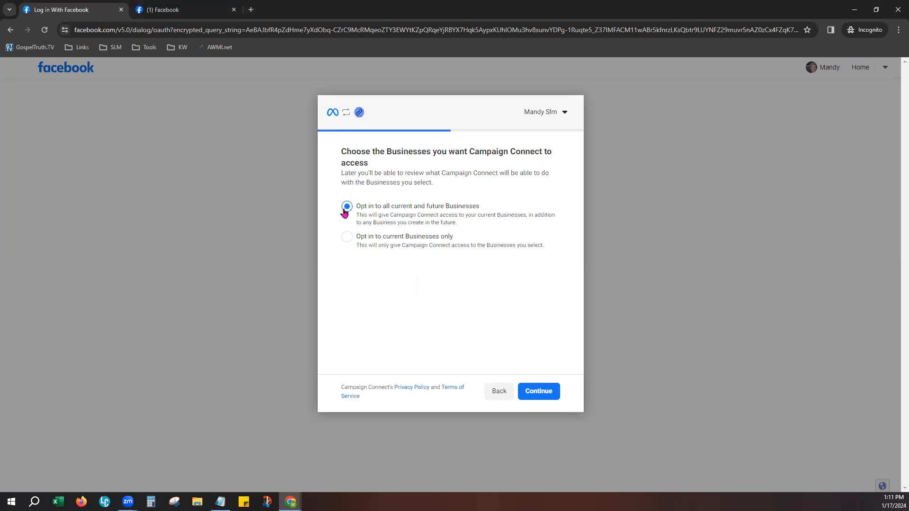
{"action": "left_click", "coordinate": [347, 237]}
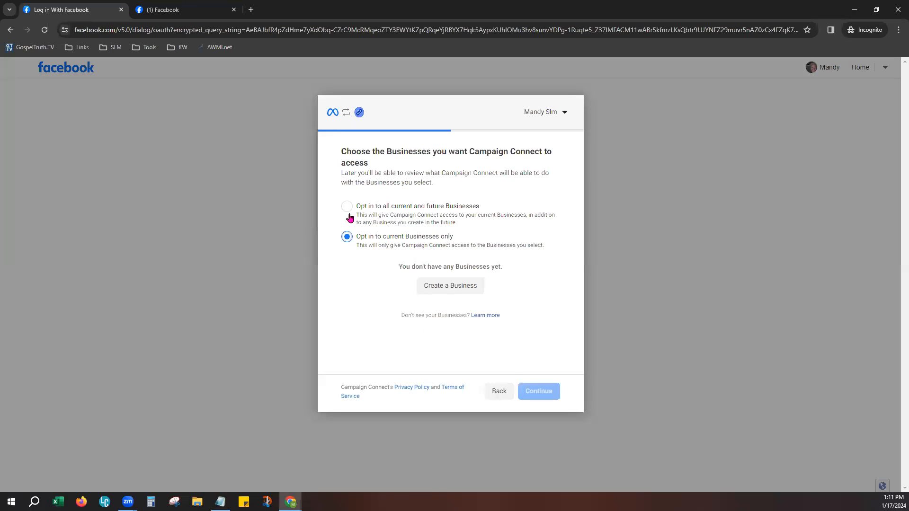
{"action": "left_click", "coordinate": [347, 206]}
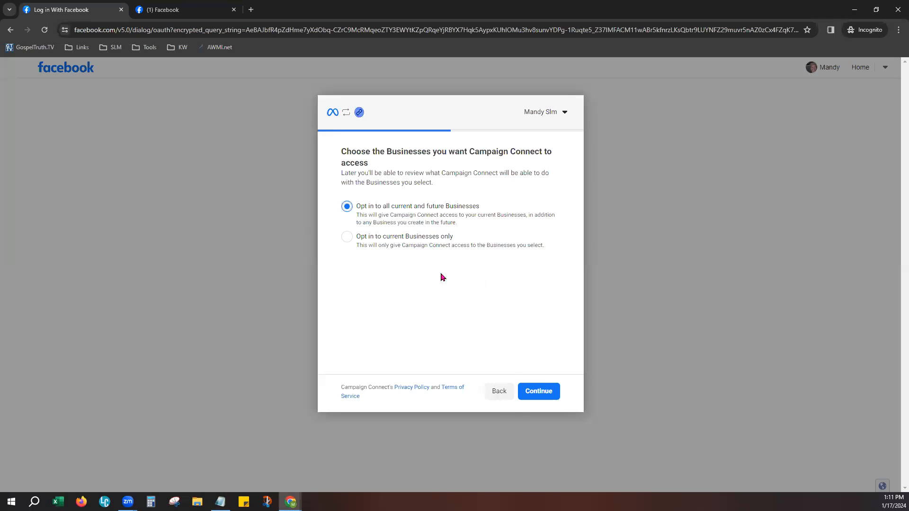
{"action": "left_click", "coordinate": [548, 392]}
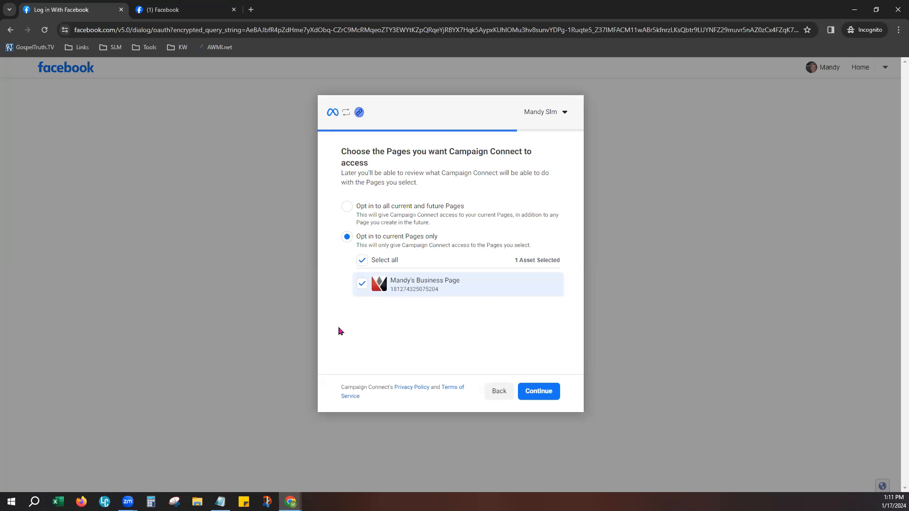
- Keep access to current Pages only with the business page, save permissions, and acknowledge the connection
{"action": "left_click", "coordinate": [350, 211]}
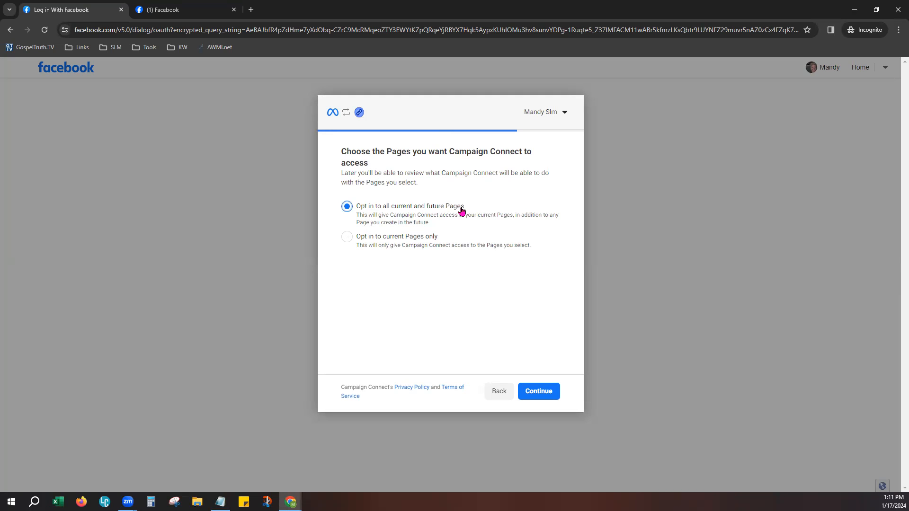
{"action": "left_click", "coordinate": [347, 239]}
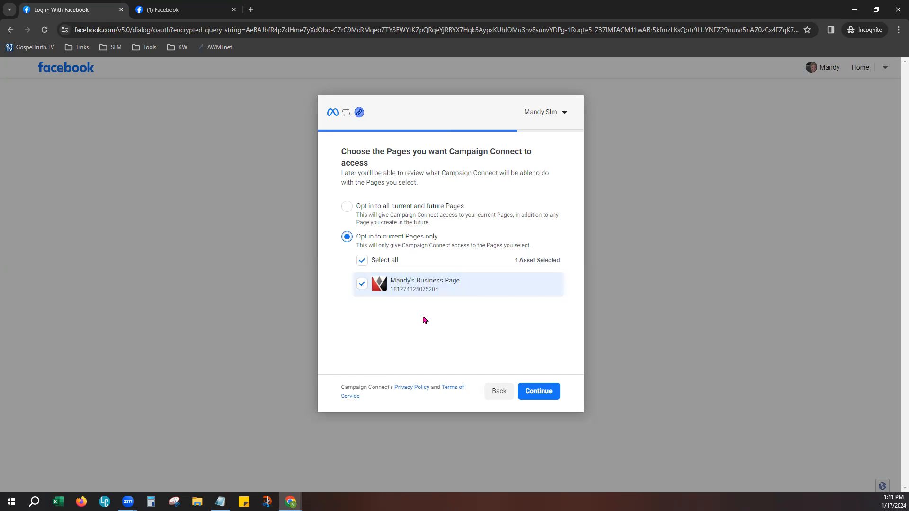
{"action": "left_click", "coordinate": [552, 392]}
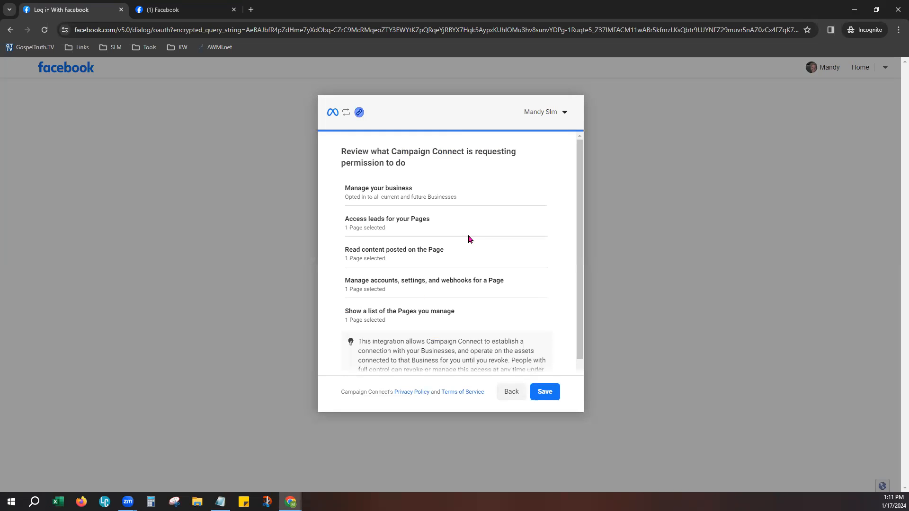
{"action": "scroll", "coordinate": [459, 337], "scroll_direction": "down", "scroll_amount": 1}
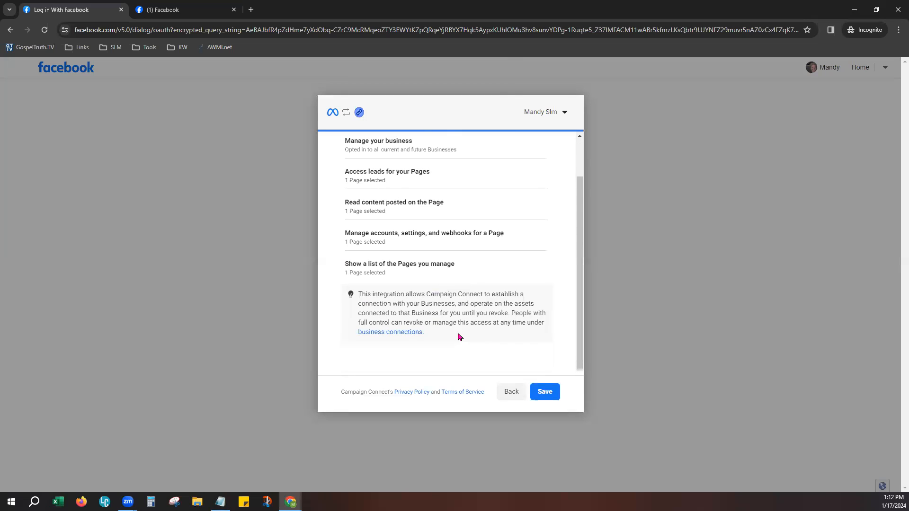
{"action": "left_click", "coordinate": [552, 396]}
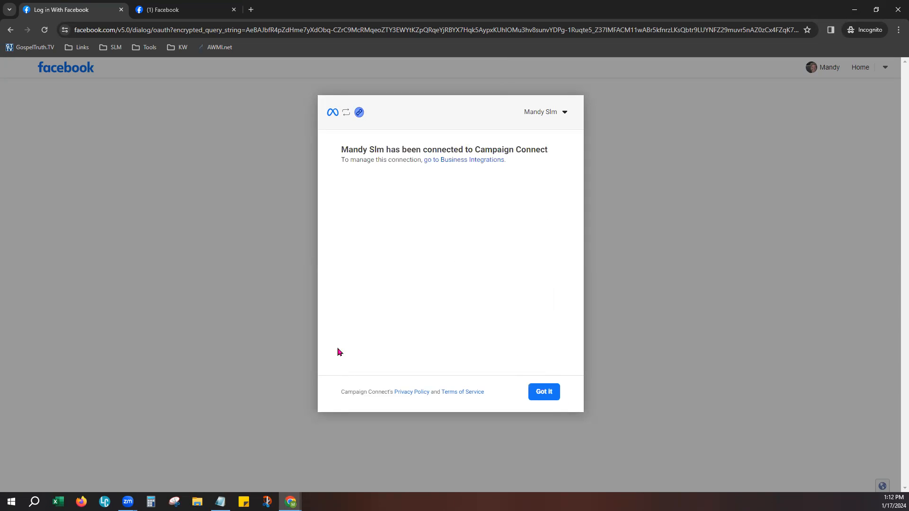
{"action": "left_click_drag", "start_coordinate": [341, 149], "coordinate": [552, 156]}
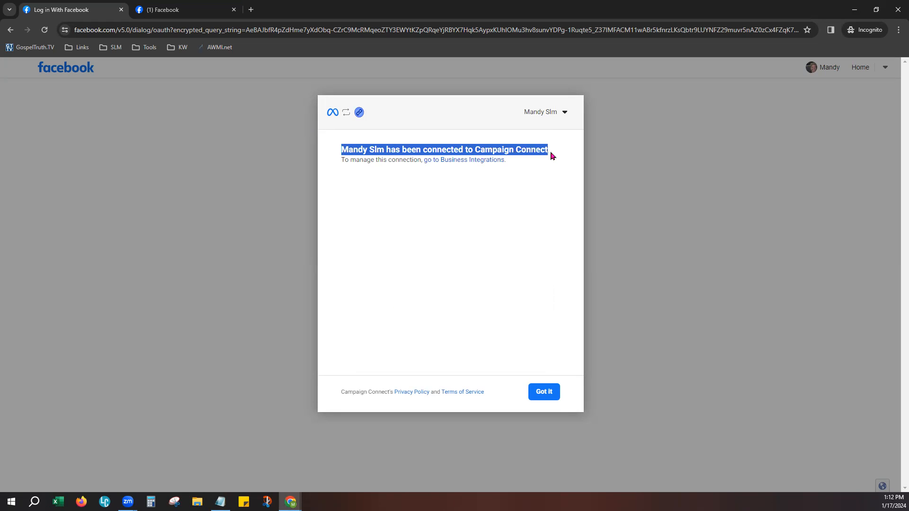
{"action": "left_click", "coordinate": [543, 399]}
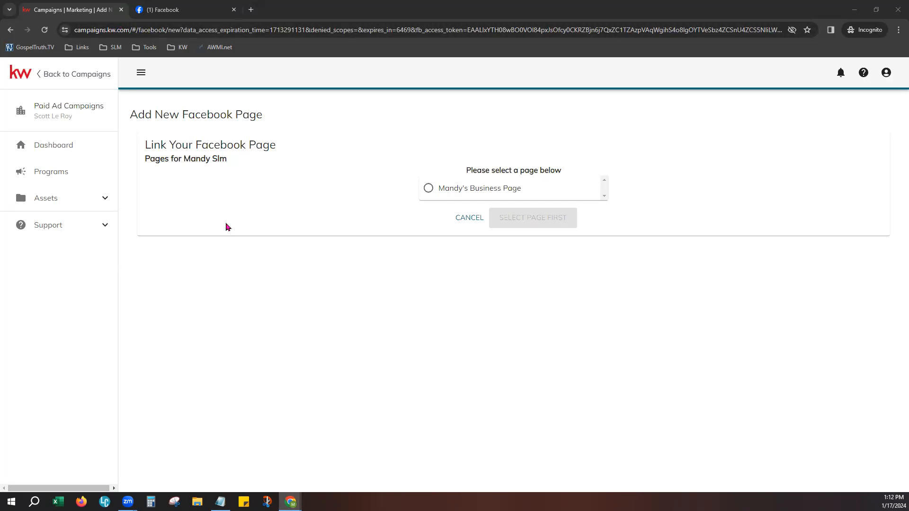
- Choose the business page under 'Please select a page below' and link it with SELECT PAGE
{"action": "left_click", "coordinate": [429, 192]}
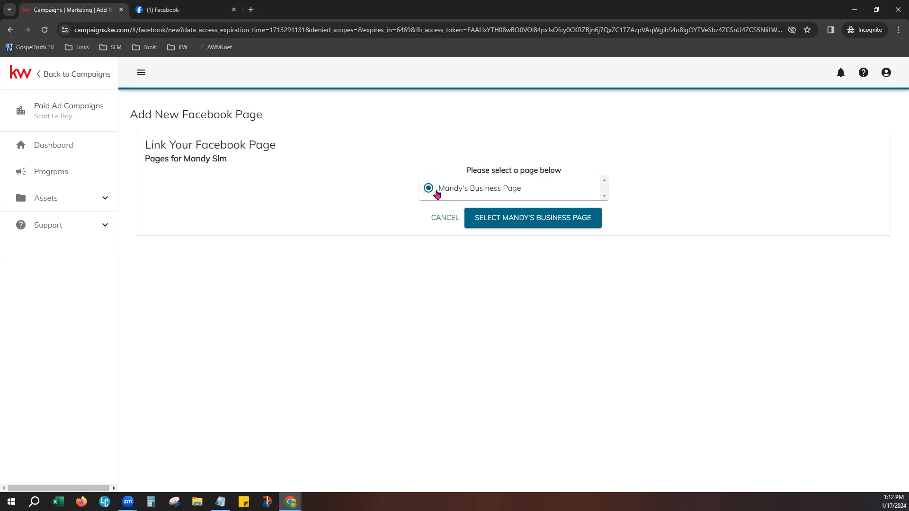
{"action": "left_click", "coordinate": [552, 219]}
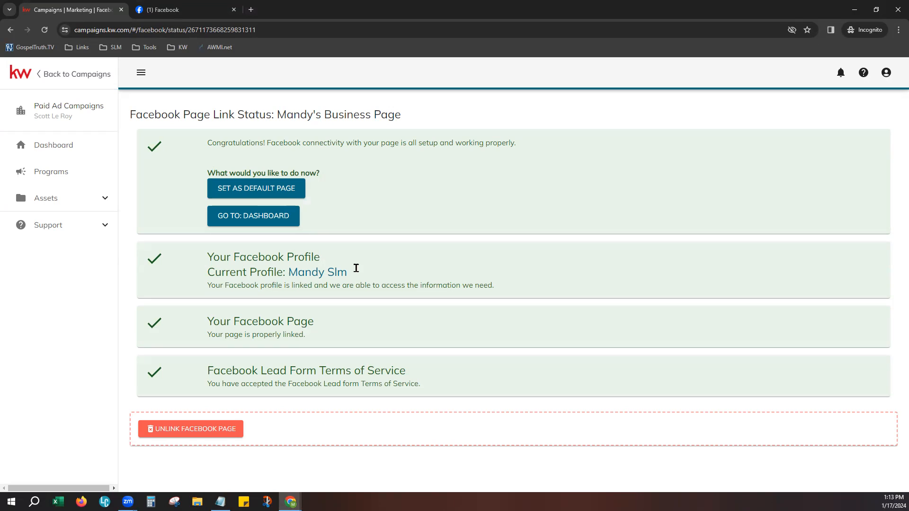
- Point out the page link status and lead form terms confirmation, then go Back to Campaigns
{"action": "left_click_drag", "start_coordinate": [128, 116], "coordinate": [410, 118]}
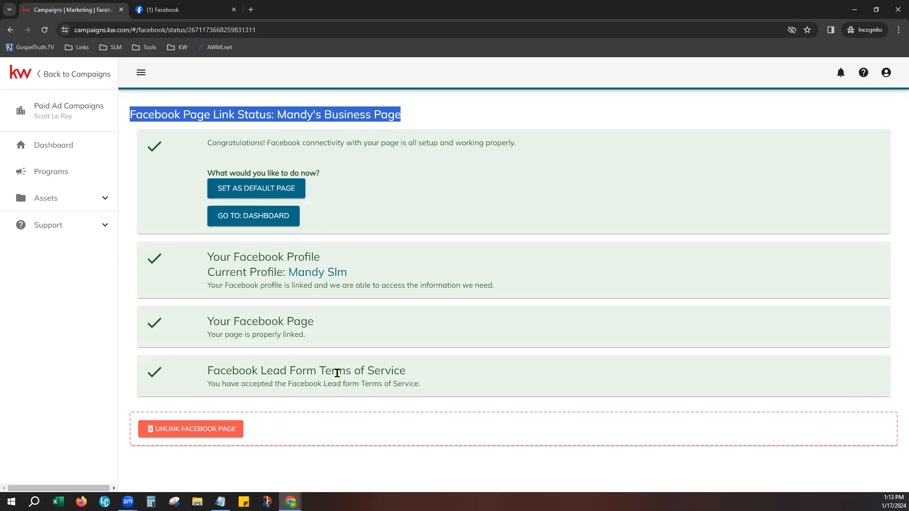
{"action": "left_click_drag", "start_coordinate": [221, 370], "coordinate": [416, 380]}
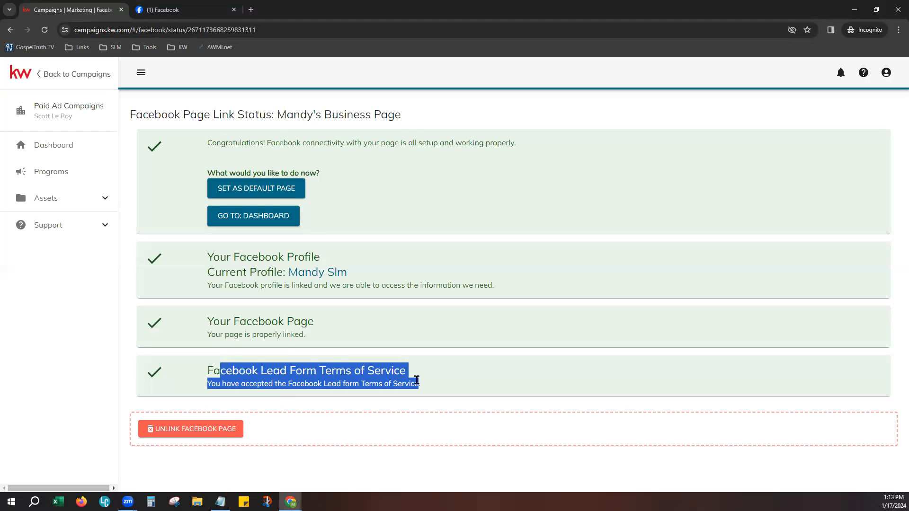
{"action": "left_click", "coordinate": [452, 381]}
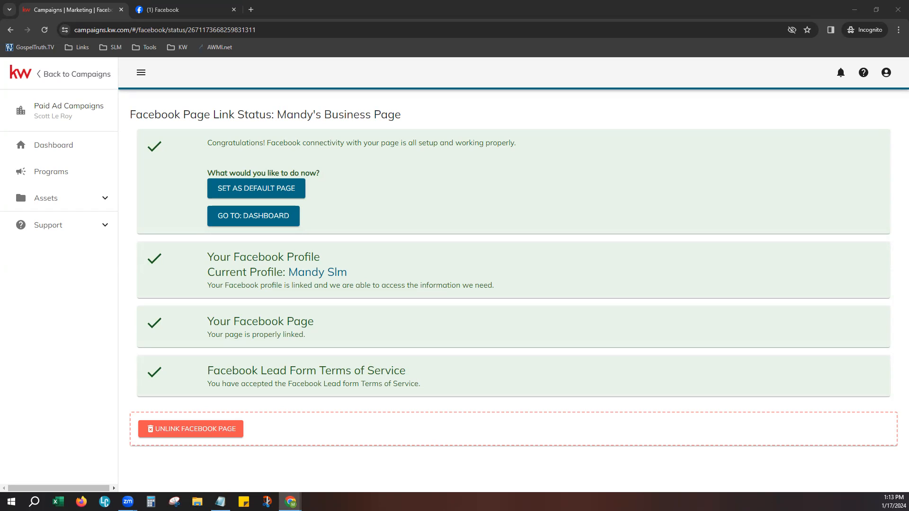
{"action": "left_click", "coordinate": [86, 75]}
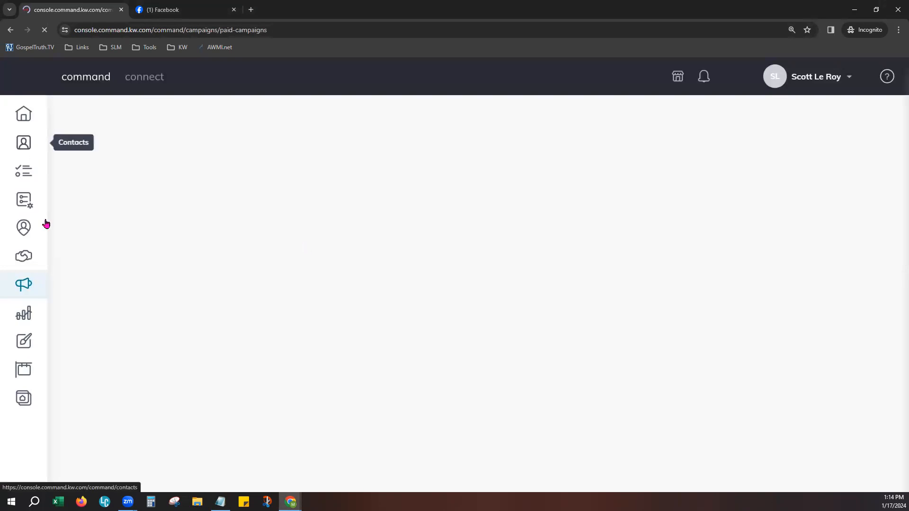
- From Designs, create a new Social design to open the template gallery
{"action": "left_click", "coordinate": [27, 345]}
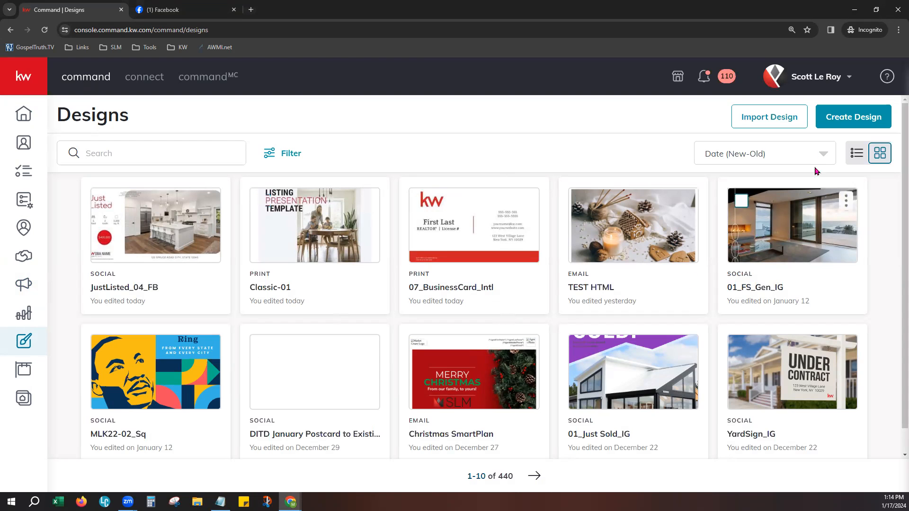
{"action": "left_click", "coordinate": [863, 115]}
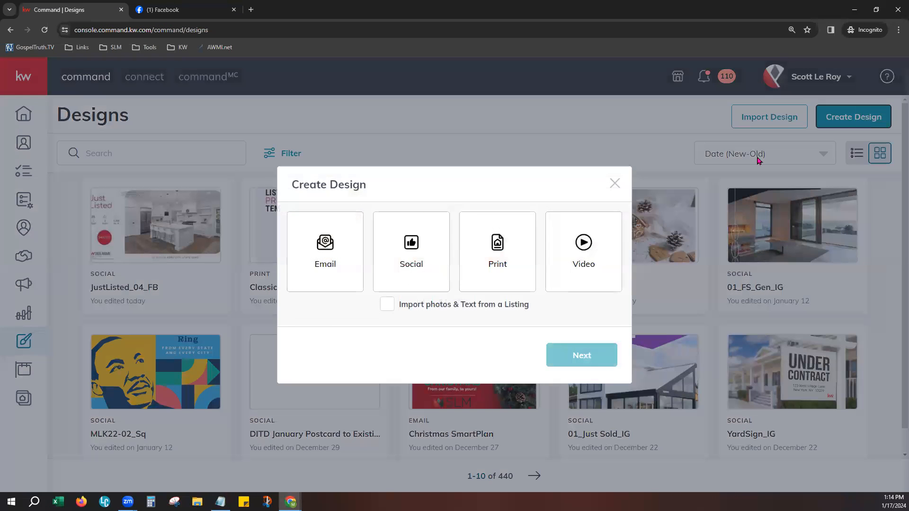
{"action": "left_click", "coordinate": [401, 264]}
{"action": "left_click", "coordinate": [566, 363]}
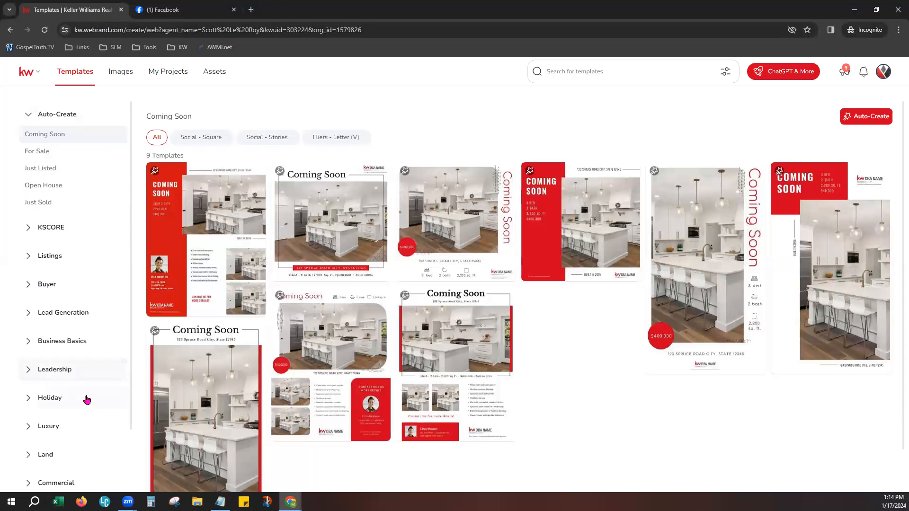
- Browse Holiday > January and Lead Generation > I ♥ KW, then show Listings > Just Listed templates
{"action": "left_click", "coordinate": [70, 398]}
{"action": "scroll", "coordinate": [111, 402], "scroll_direction": "down", "scroll_amount": 2}
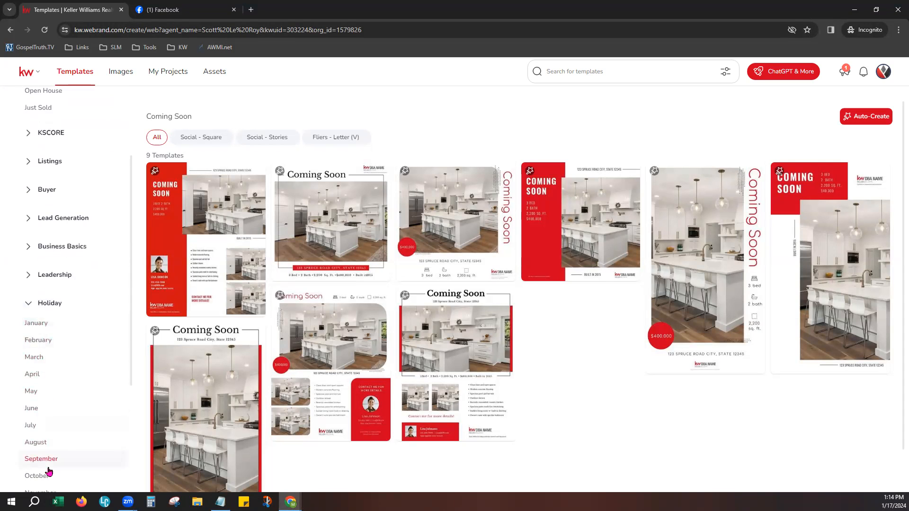
{"action": "left_click", "coordinate": [39, 325]}
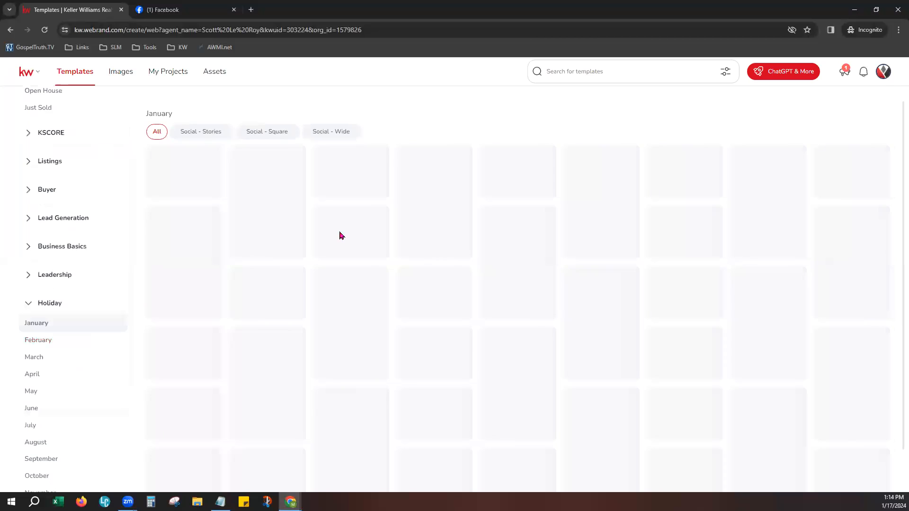
{"action": "scroll", "coordinate": [62, 349], "scroll_direction": "up", "scroll_amount": 2}
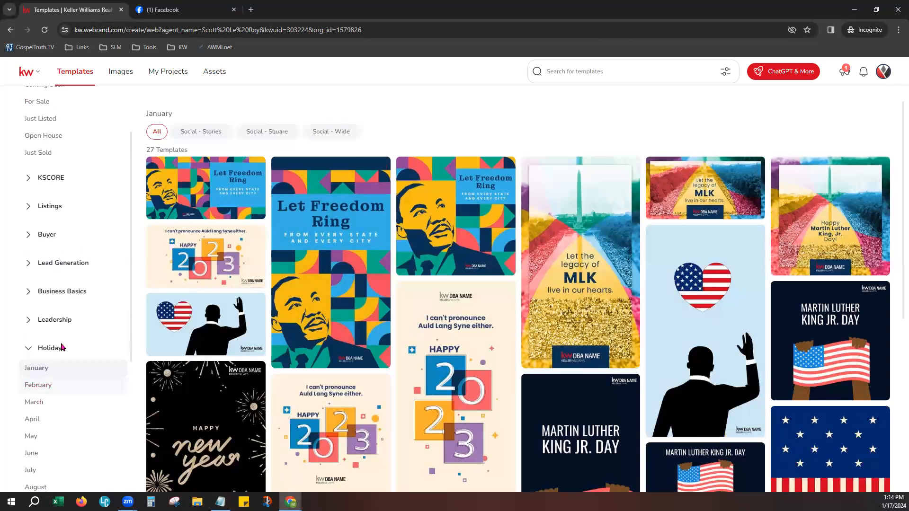
{"action": "left_click", "coordinate": [81, 313]}
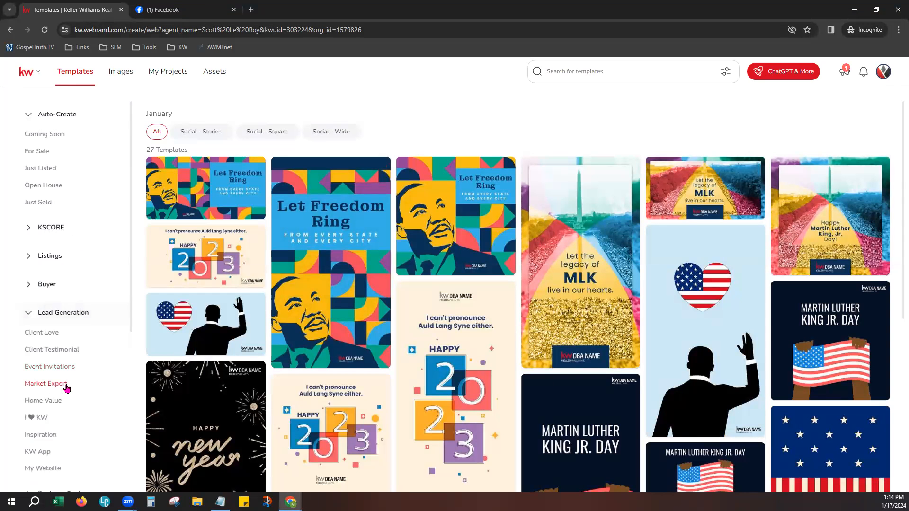
{"action": "left_click", "coordinate": [49, 418]}
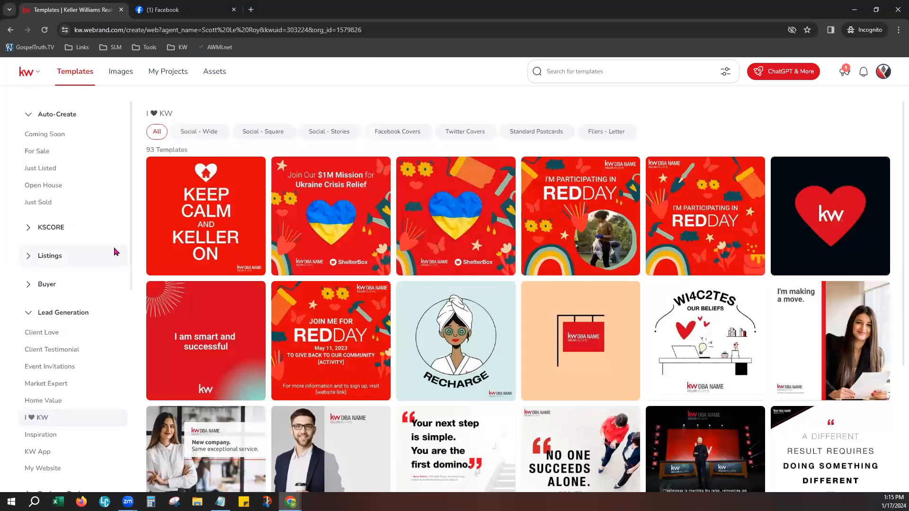
{"action": "left_click", "coordinate": [28, 256]}
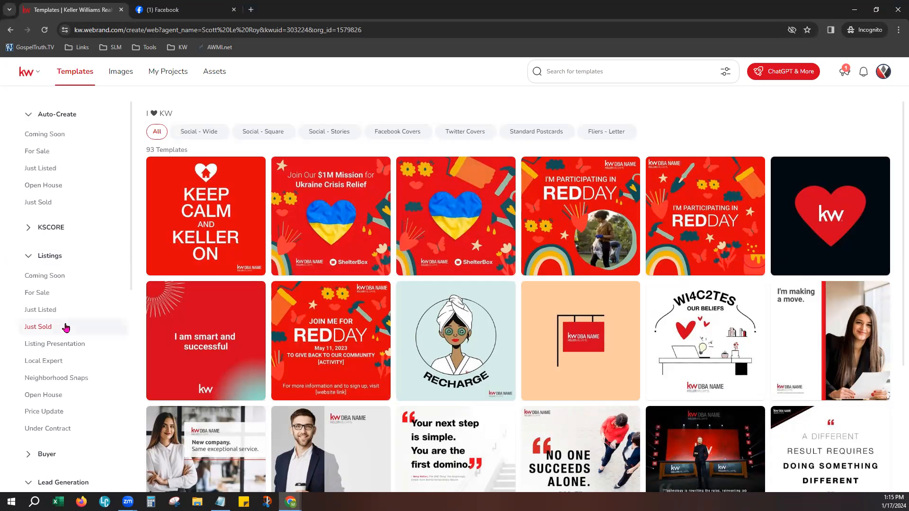
{"action": "left_click", "coordinate": [49, 310]}
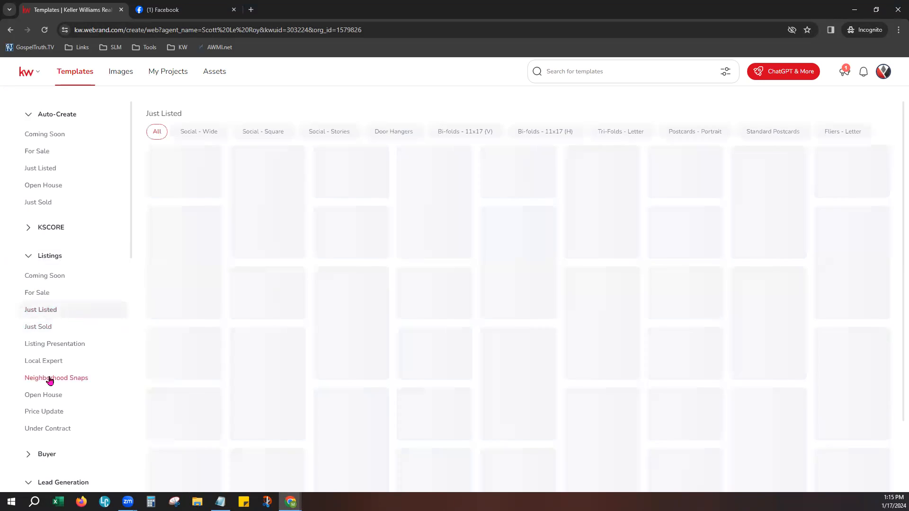
- Filter to Social - Wide templates and open JustListed_04_FB in the design editor
{"action": "left_click", "coordinate": [202, 137]}
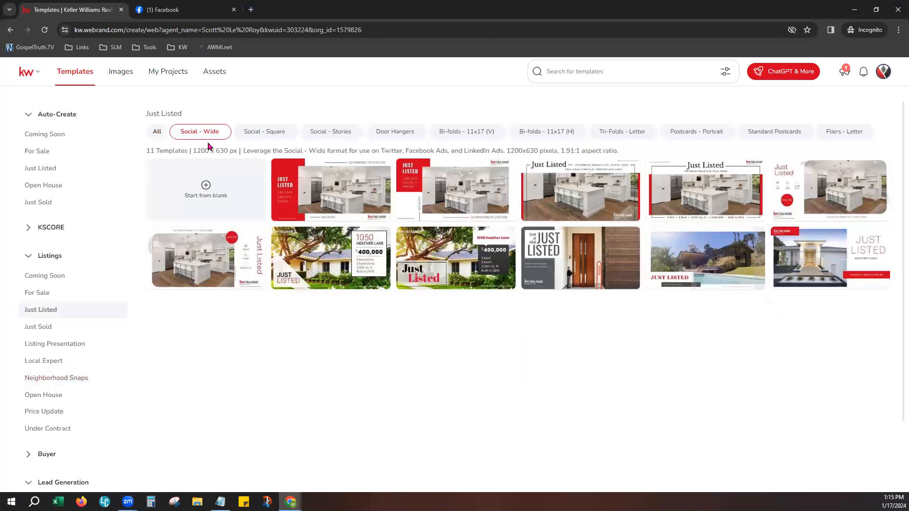
{"action": "left_click_drag", "start_coordinate": [150, 150], "coordinate": [420, 150]}
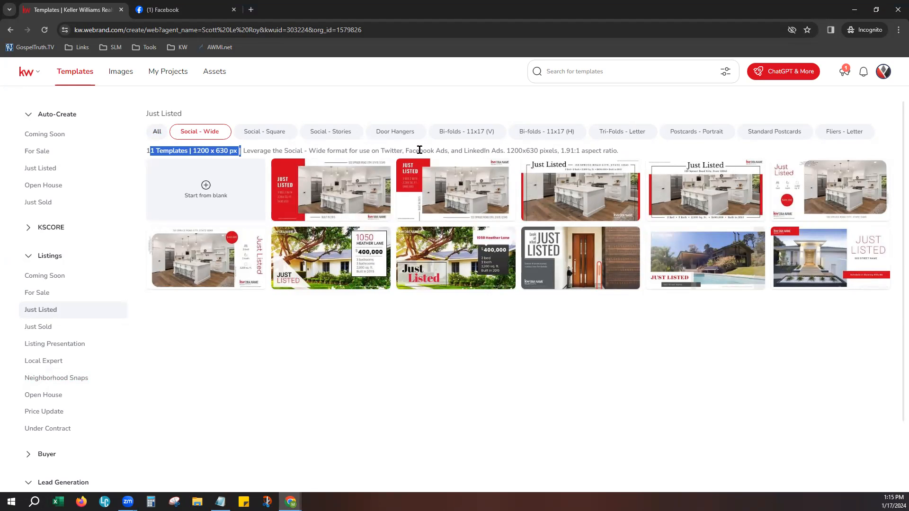
{"action": "left_click_drag", "start_coordinate": [257, 150], "coordinate": [515, 152]}
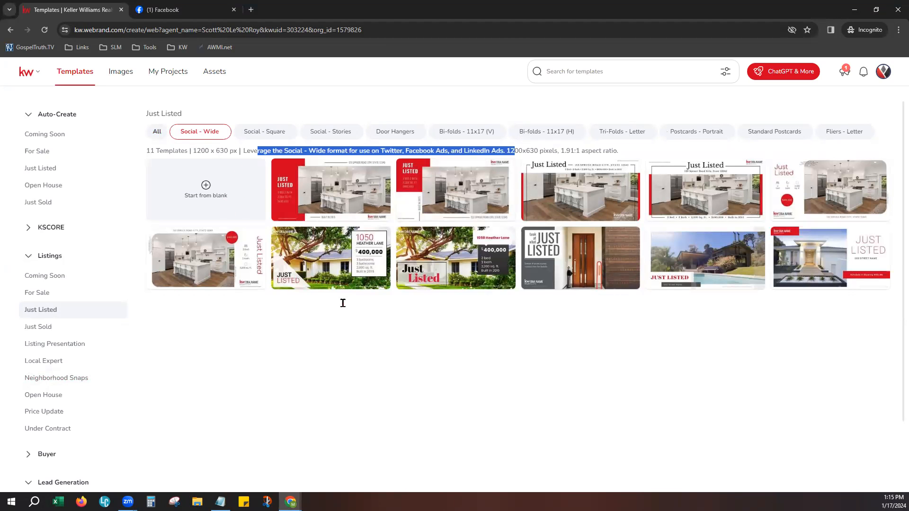
{"action": "mouse_move", "coordinate": [877, 187]}
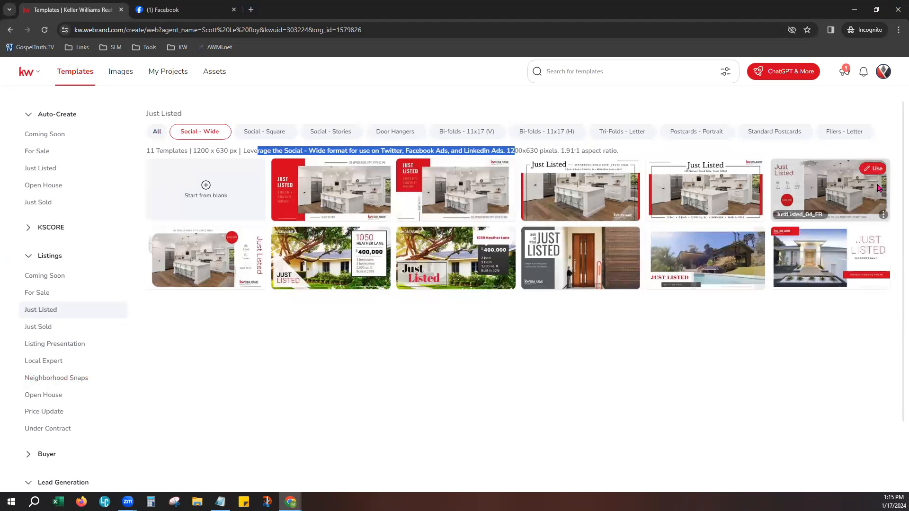
{"action": "left_click", "coordinate": [872, 169]}
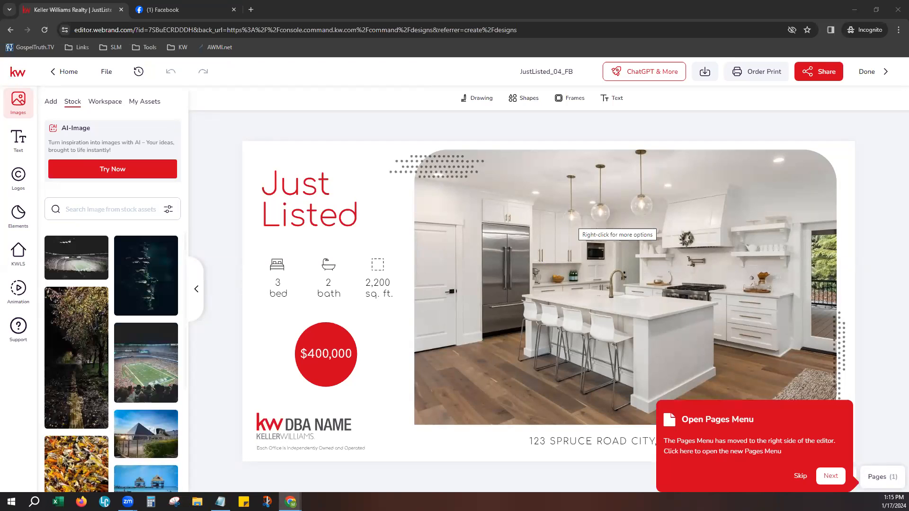
- Dismiss the tour tip and replace the DBA NAME logo with the SLM logo from My Assets
{"action": "left_click", "coordinate": [800, 477]}
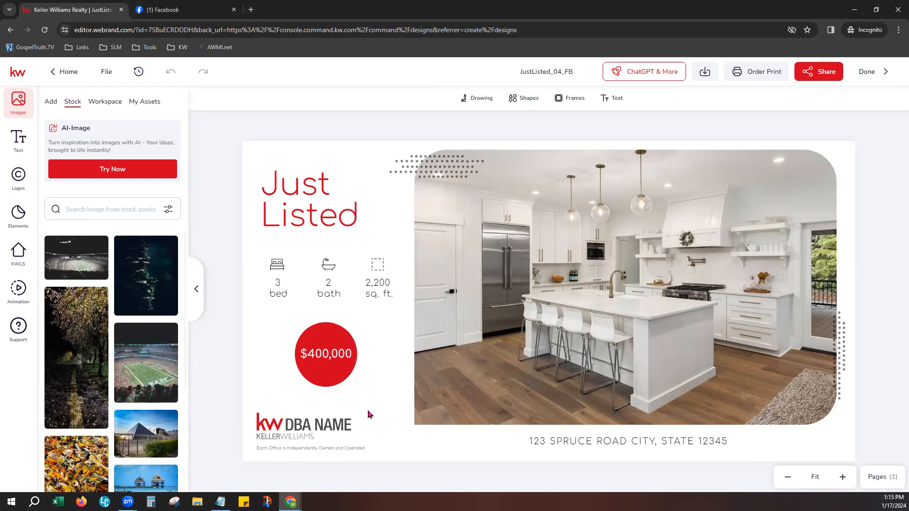
{"action": "left_click", "coordinate": [303, 432]}
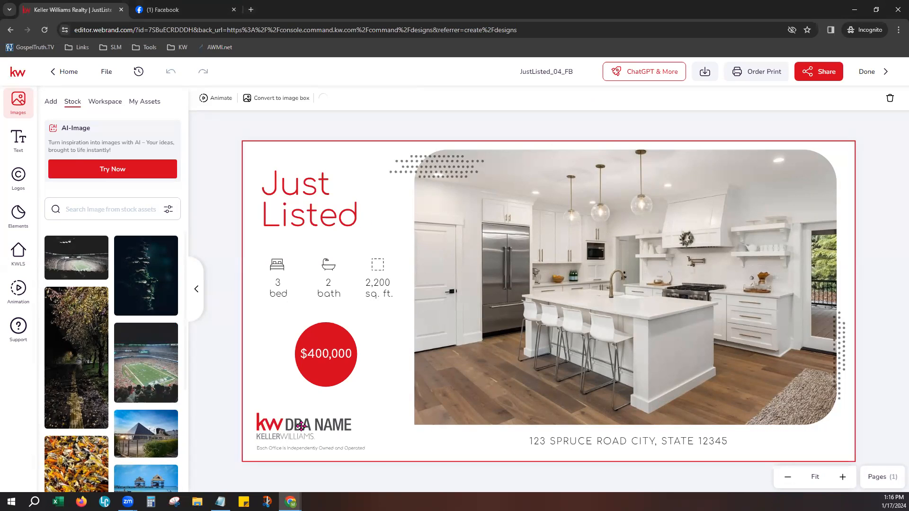
{"action": "left_click", "coordinate": [301, 426]}
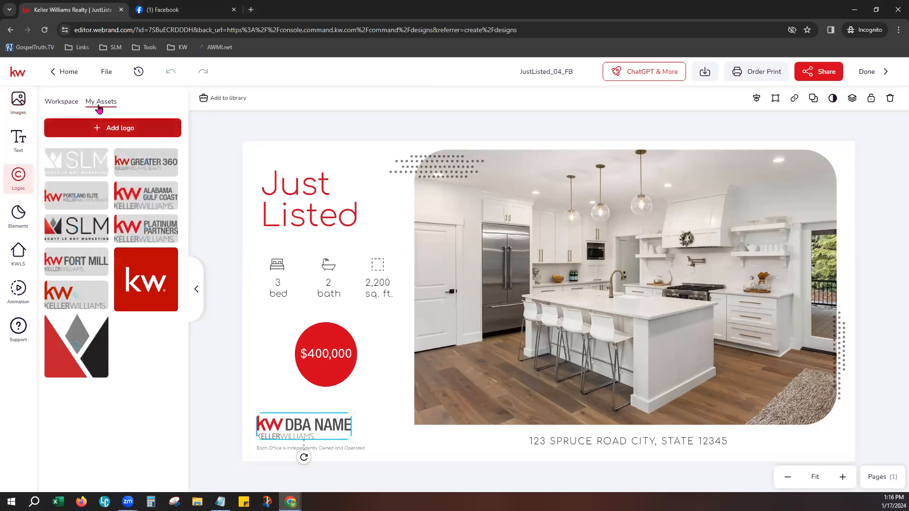
{"action": "mouse_move", "coordinate": [79, 290]}
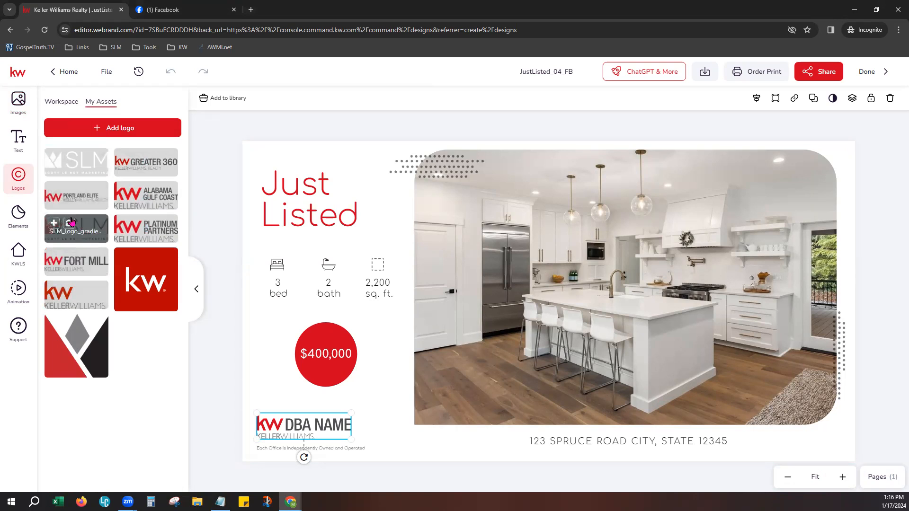
{"action": "left_click_drag", "start_coordinate": [335, 429], "coordinate": [343, 430]}
{"action": "left_click", "coordinate": [582, 326]}
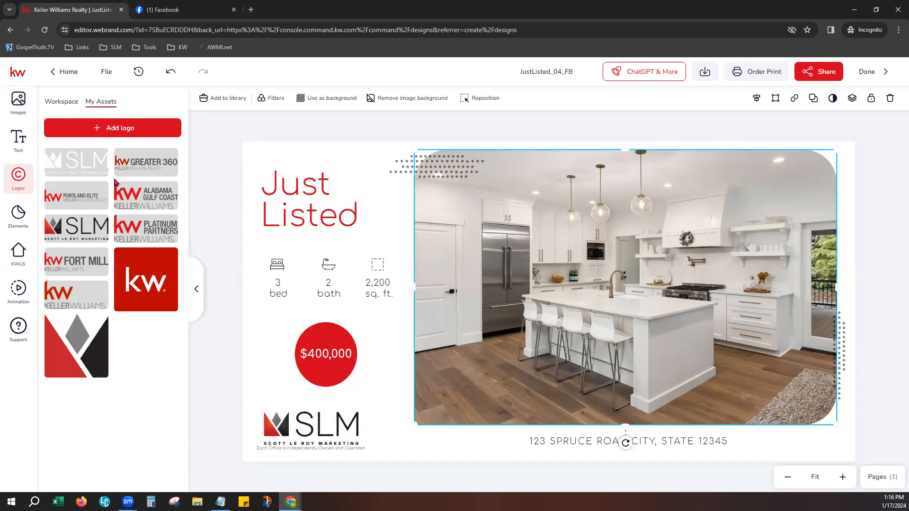
- Swap the kitchen photo for a kitchen image from the '123 Main Street' Kingston listing
{"action": "left_click", "coordinate": [18, 253]}
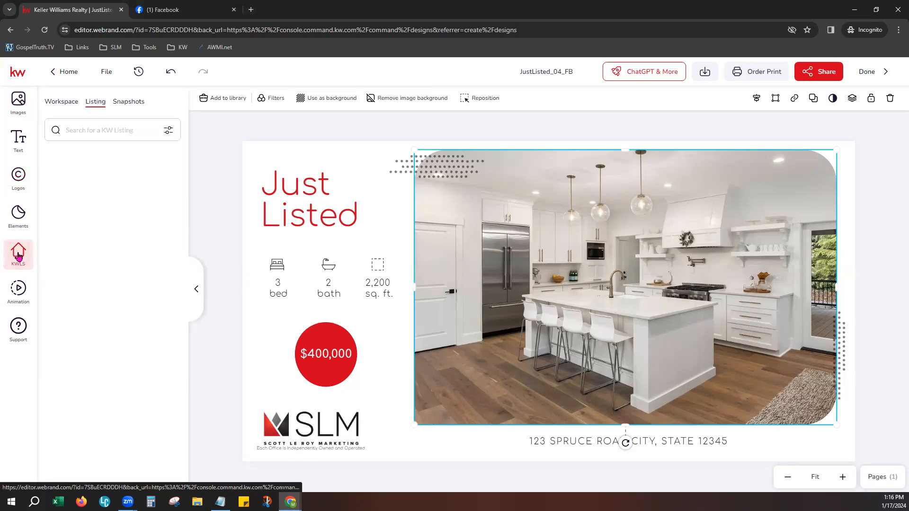
{"action": "left_click", "coordinate": [112, 134]}
{"action": "type", "text": "1"}
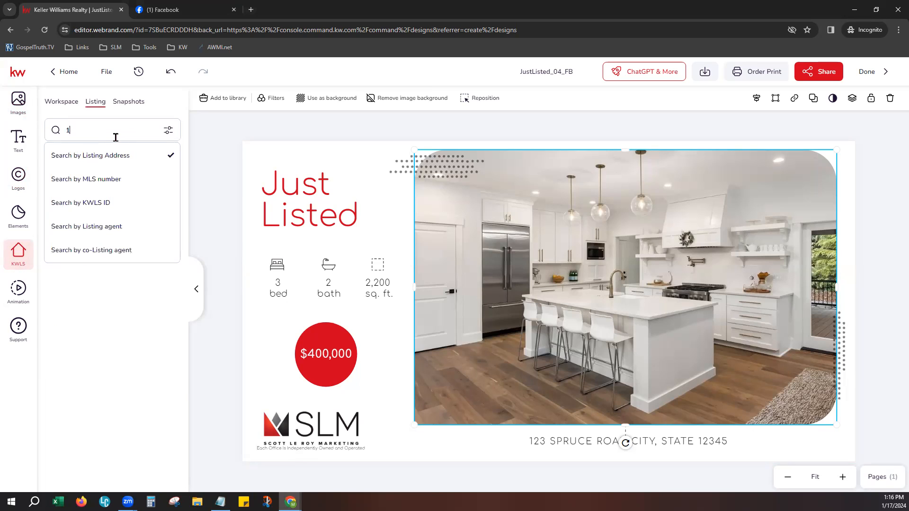
{"action": "type", "text": "23 Main Street"}
{"action": "key", "text": "Return"}
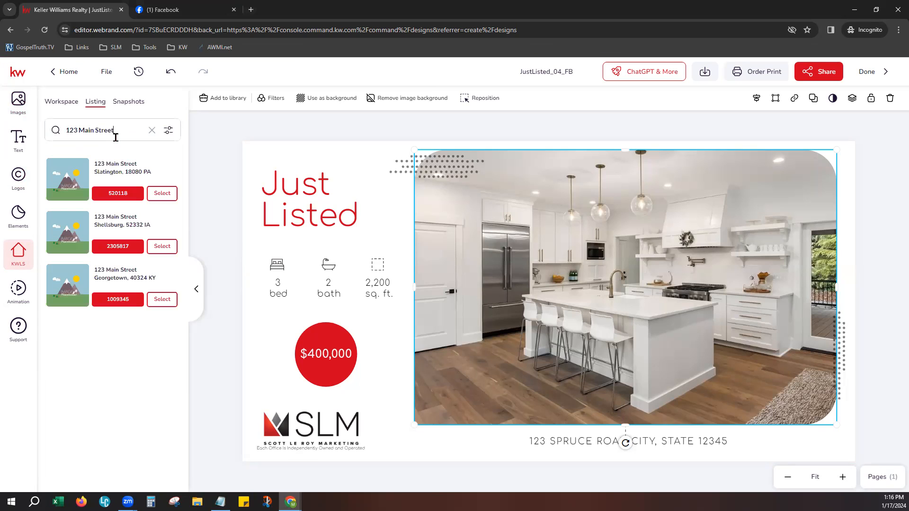
{"action": "scroll", "coordinate": [107, 360], "scroll_direction": "down", "scroll_amount": 2}
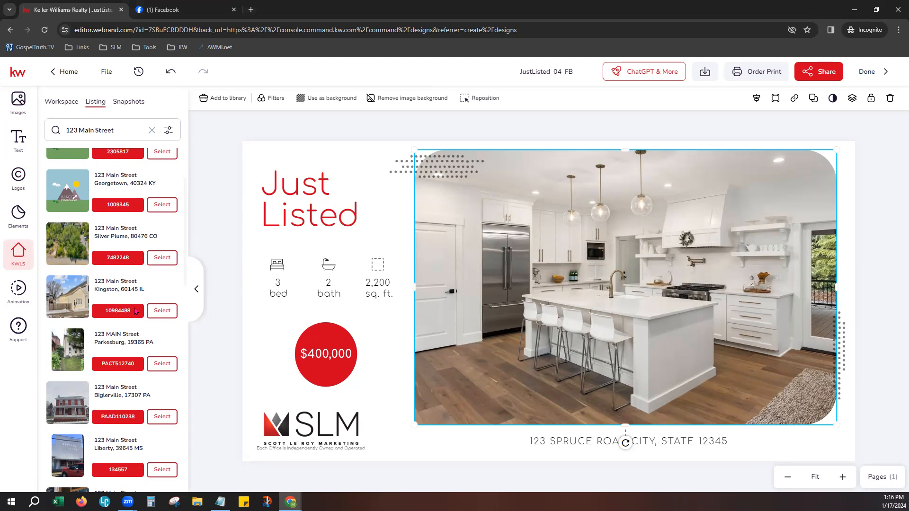
{"action": "left_click", "coordinate": [162, 311]}
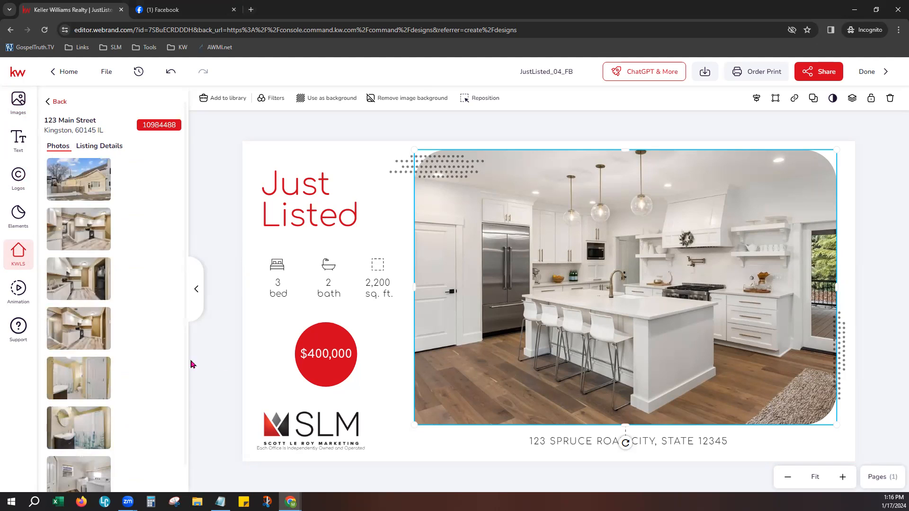
{"action": "left_click", "coordinate": [70, 217]}
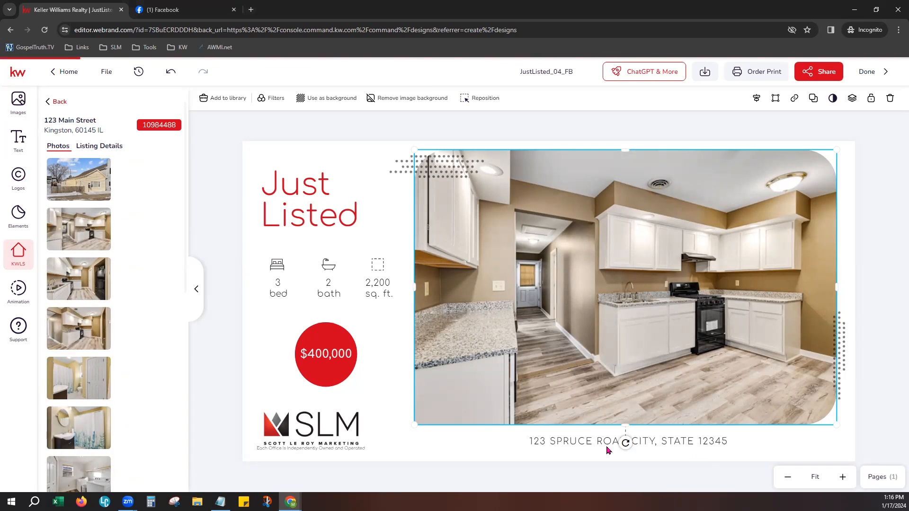
- Save the design with File > Save
{"action": "left_click", "coordinate": [367, 203]}
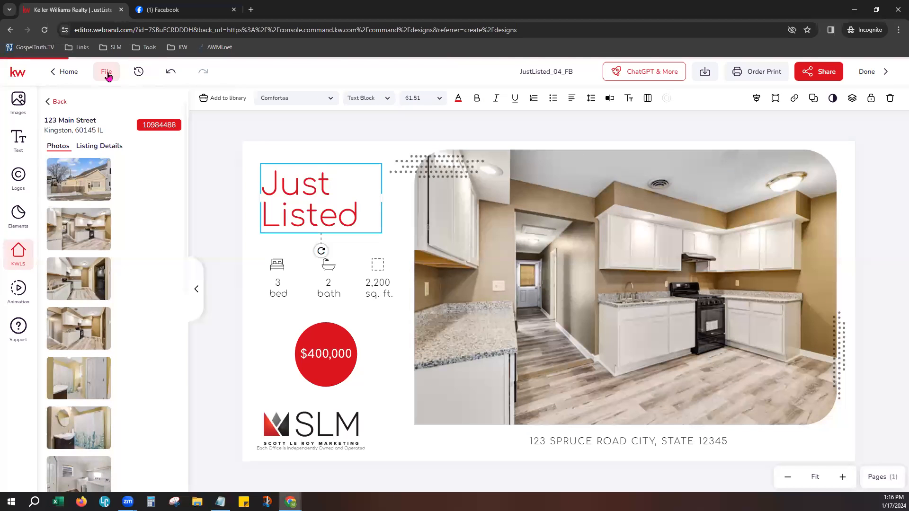
{"action": "left_click", "coordinate": [107, 75]}
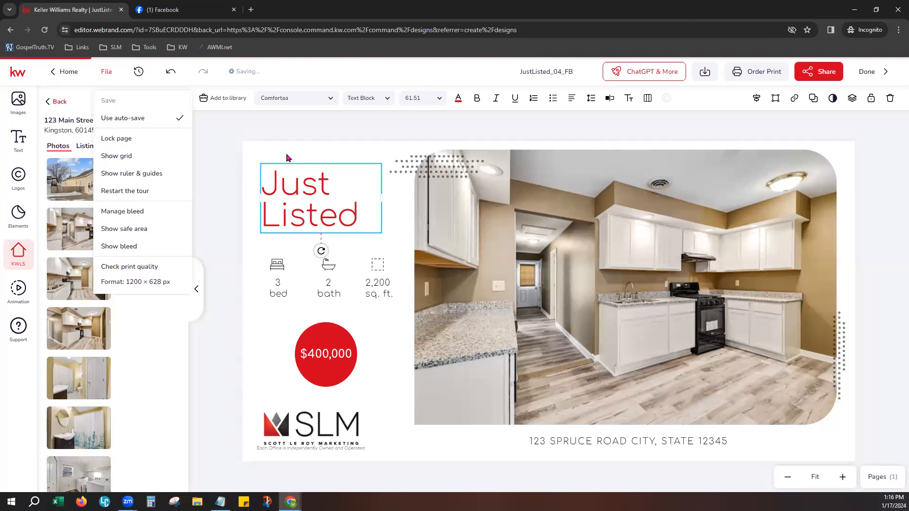
{"action": "left_click", "coordinate": [291, 141]}
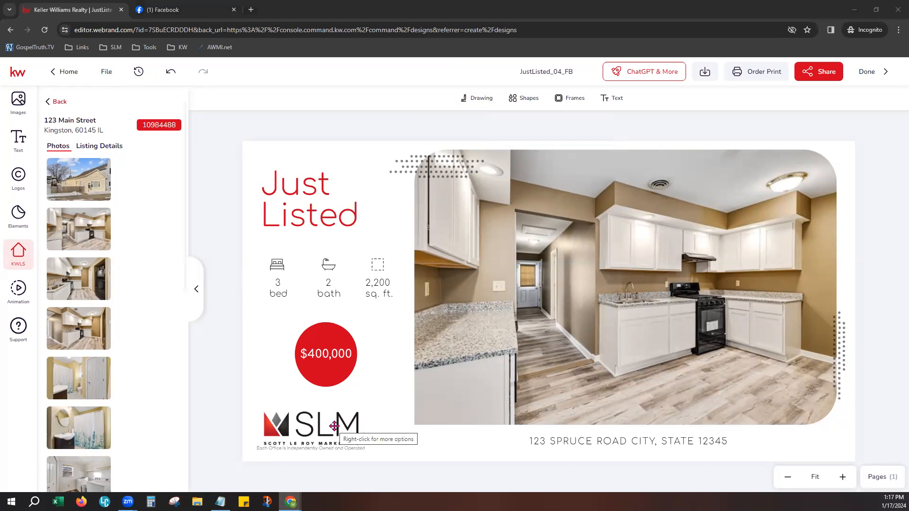
- Download the design as the PNG file JustListed_04_FB.png into Downloads
{"action": "left_click", "coordinate": [704, 74]}
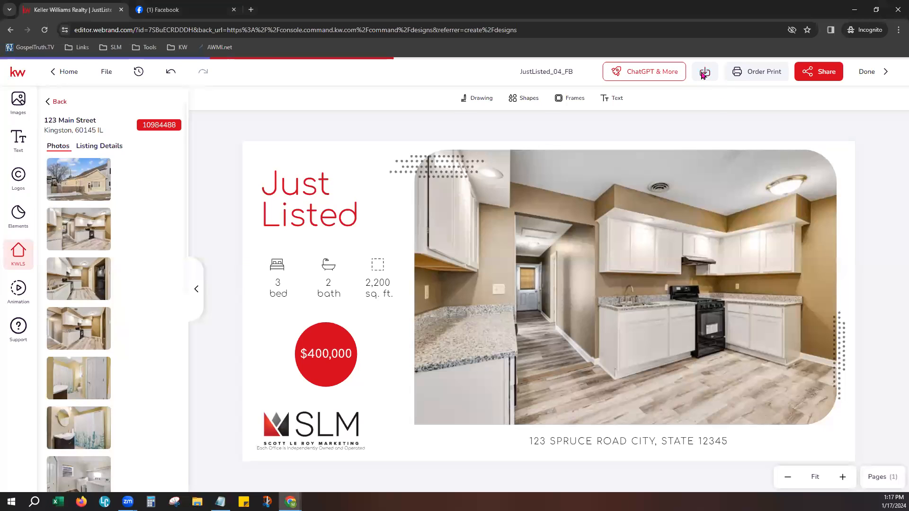
{"action": "left_click", "coordinate": [572, 148]}
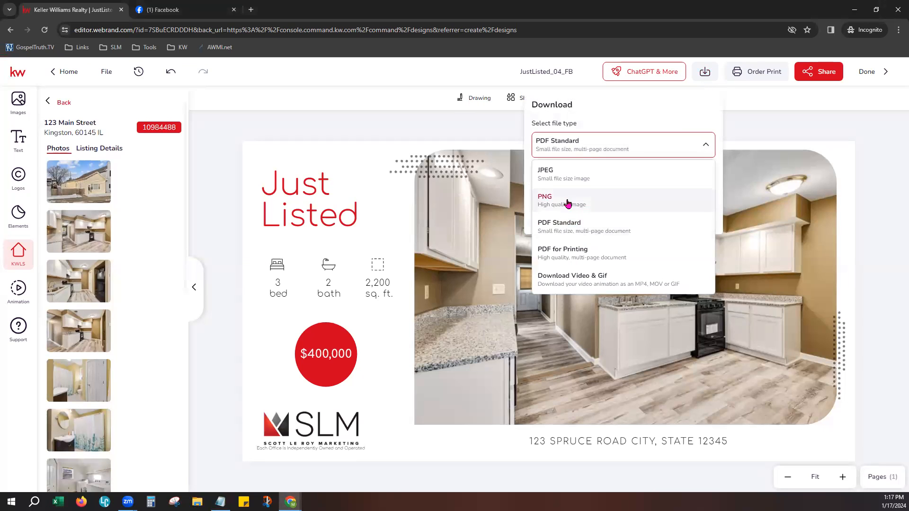
{"action": "left_click", "coordinate": [601, 209]}
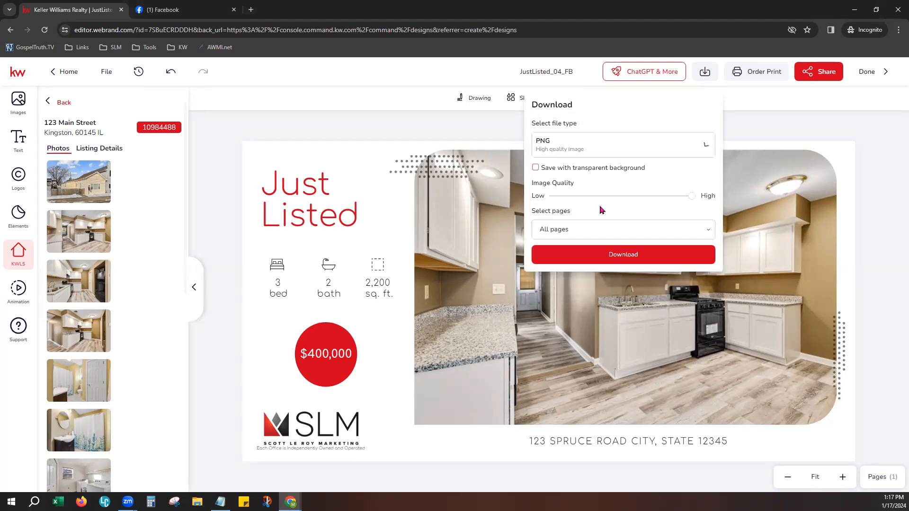
{"action": "left_click", "coordinate": [618, 257]}
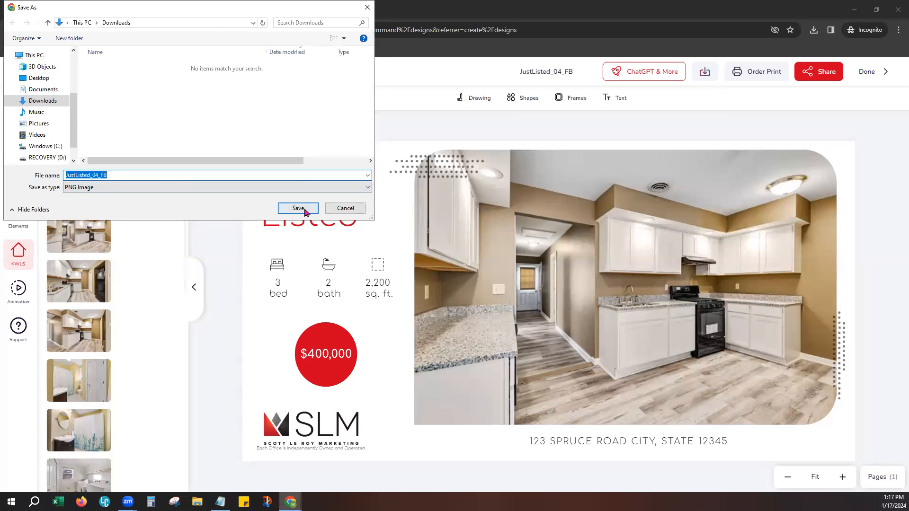
{"action": "left_click", "coordinate": [298, 208]}
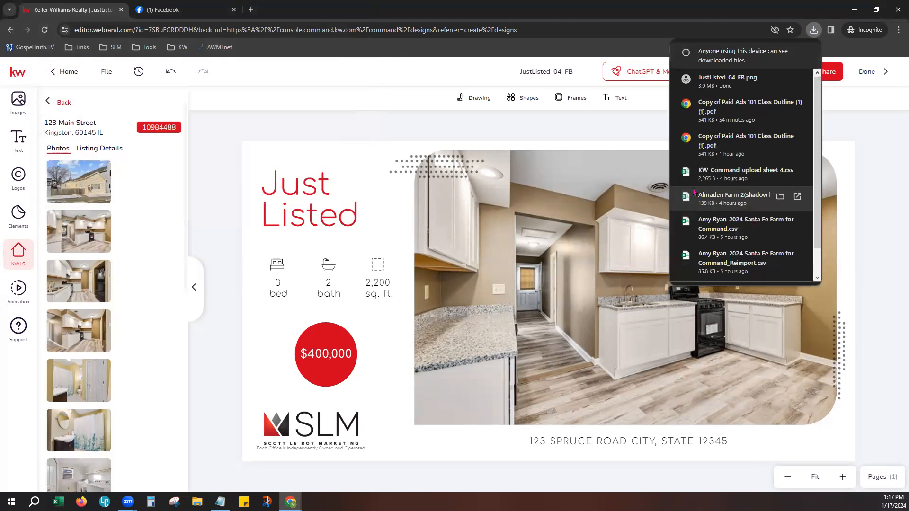
- Dismiss the browser downloads list and save the latest design changes
{"action": "left_click", "coordinate": [859, 123]}
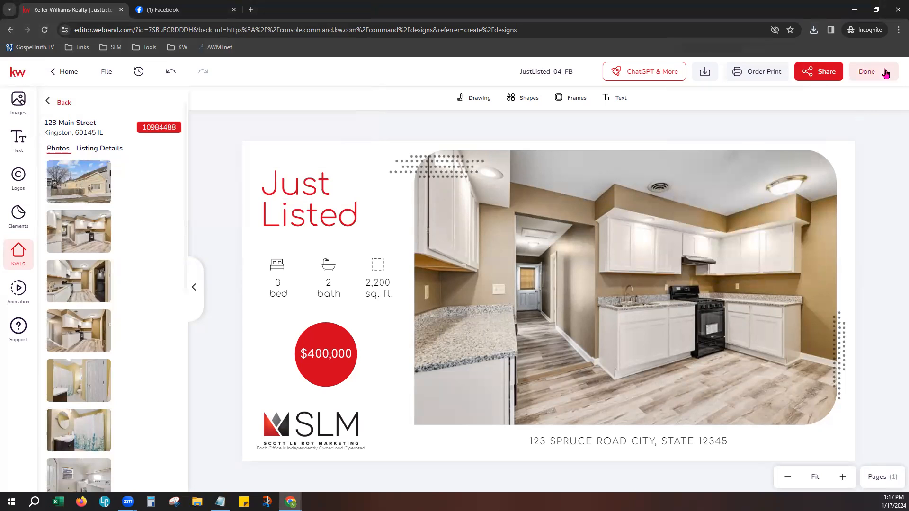
{"action": "left_click", "coordinate": [105, 72]}
{"action": "left_click", "coordinate": [115, 100]}
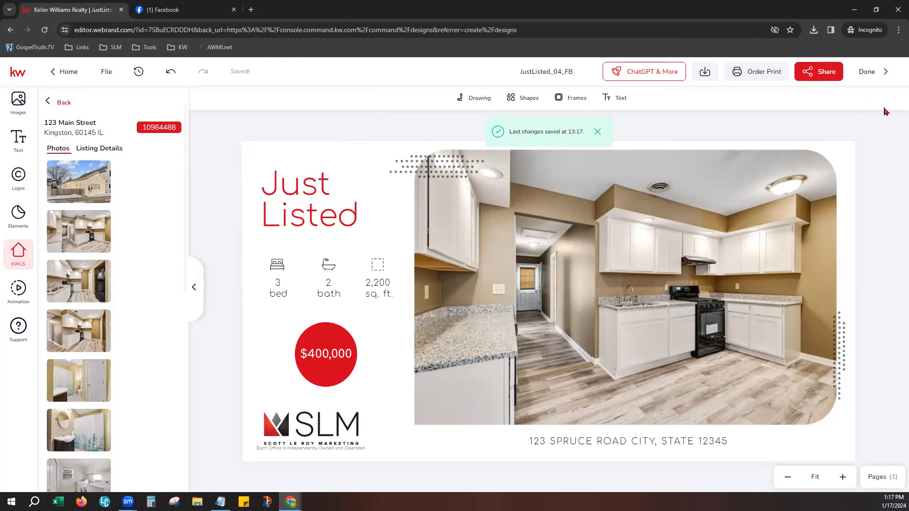
- Finish editing with Done, save the design, and go to the Campaigns dashboard
{"action": "left_click", "coordinate": [881, 81]}
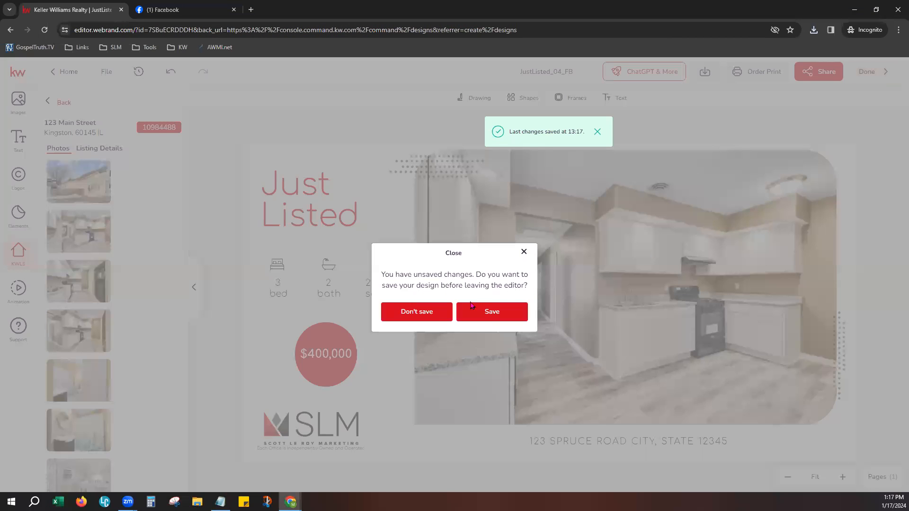
{"action": "left_click", "coordinate": [481, 317]}
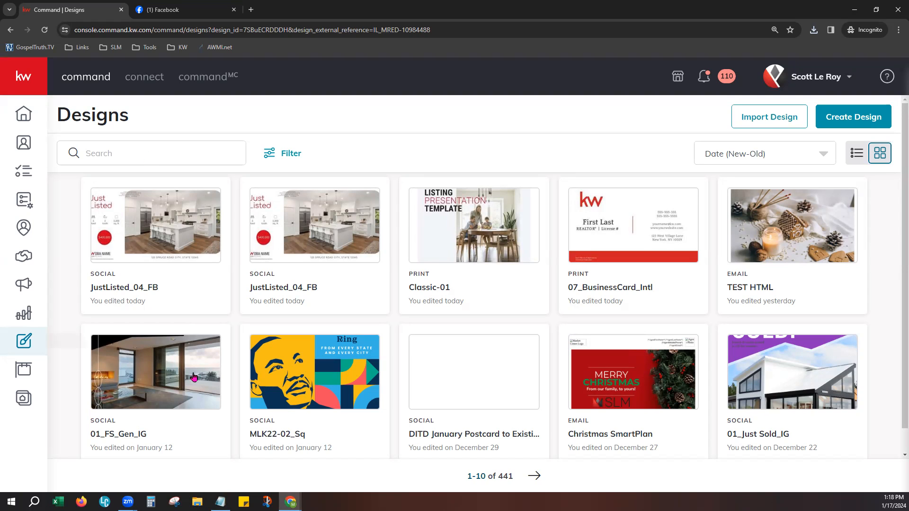
{"action": "left_click", "coordinate": [27, 290]}
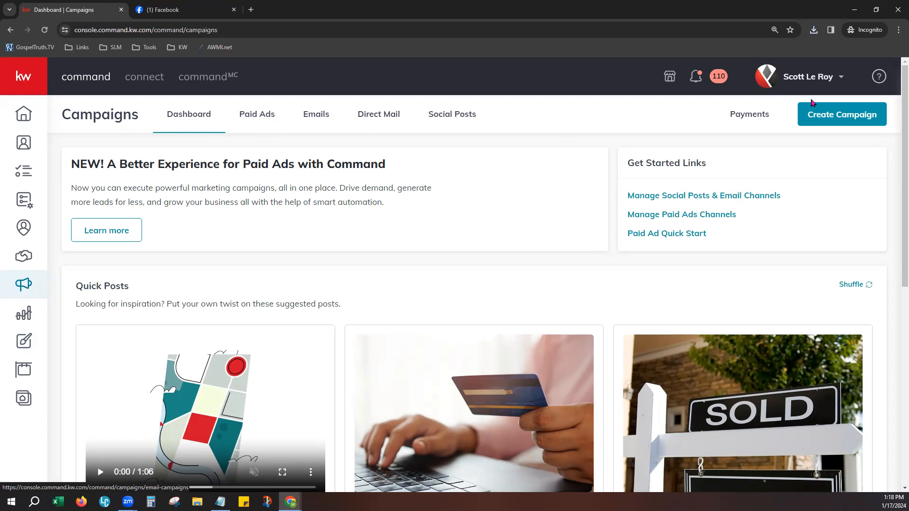
- Create a Paid Ad campaign, check its empty Programs list, and view the linked Facebook Pages
{"action": "left_click", "coordinate": [859, 122]}
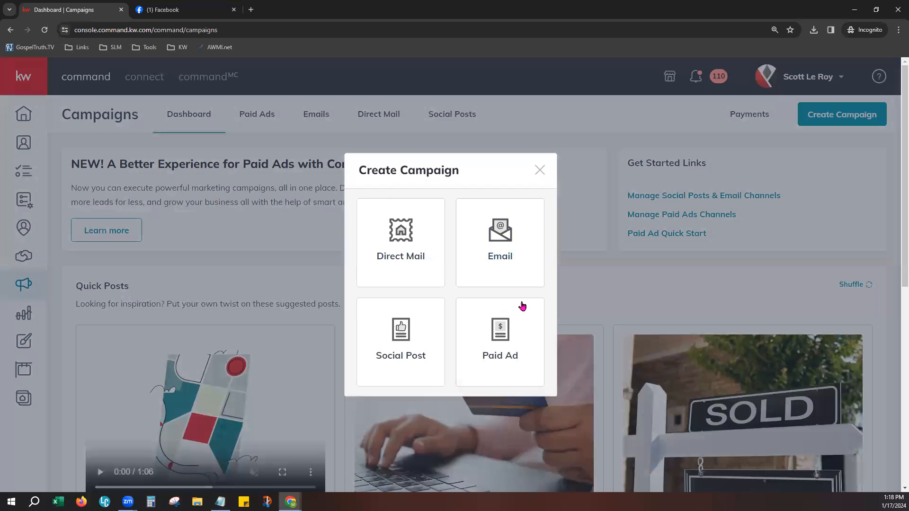
{"action": "left_click", "coordinate": [511, 354]}
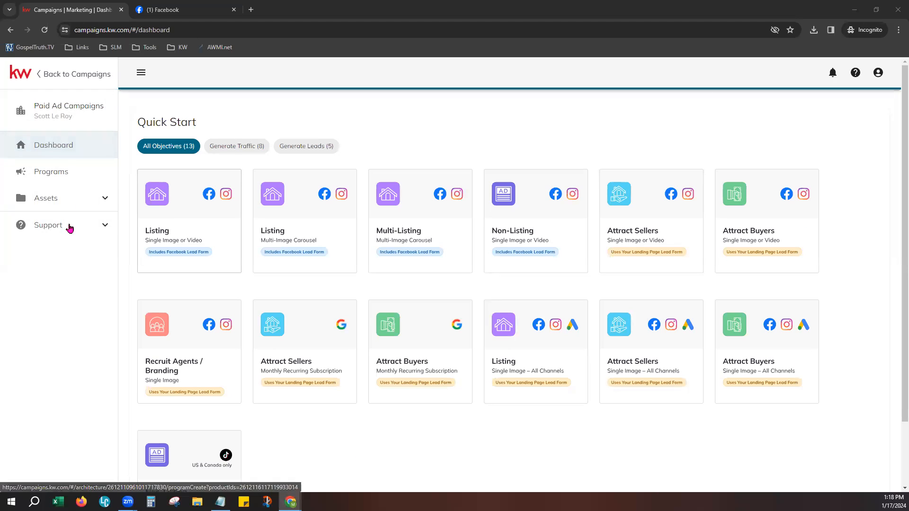
{"action": "left_click", "coordinate": [67, 181]}
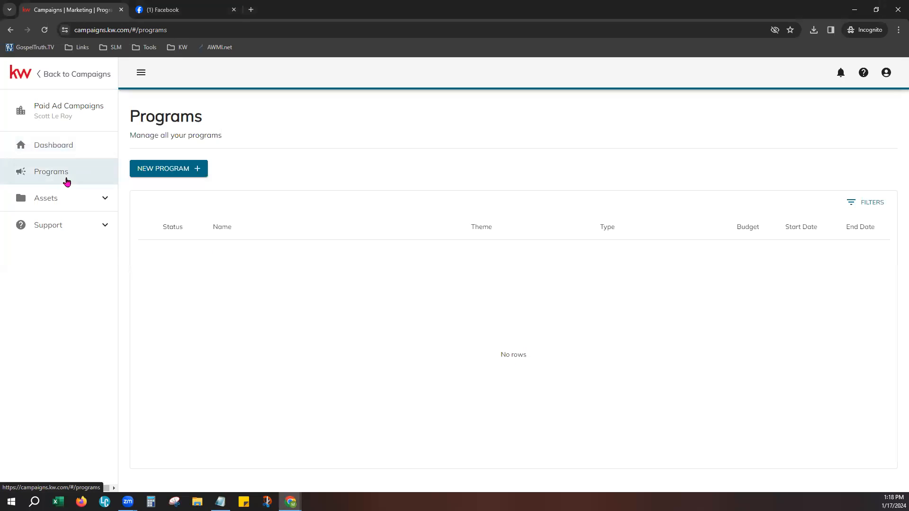
{"action": "left_click", "coordinate": [60, 198]}
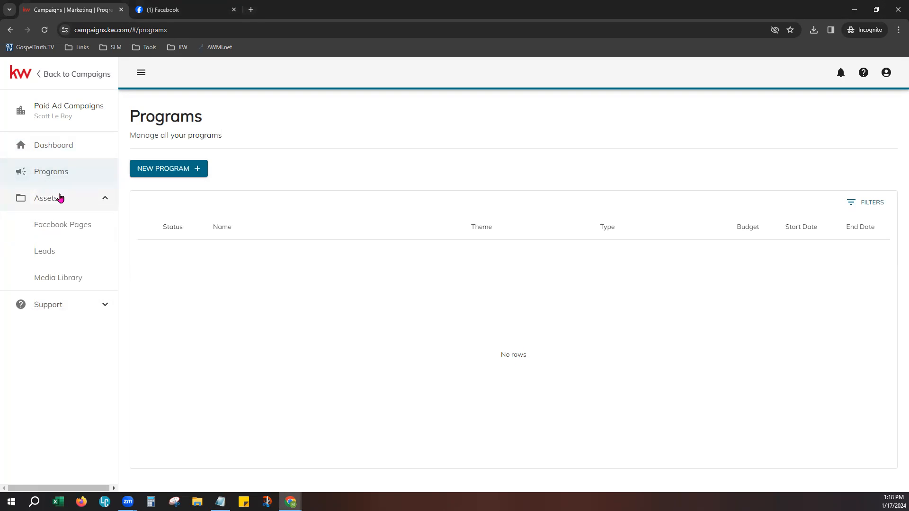
{"action": "left_click", "coordinate": [62, 236]}
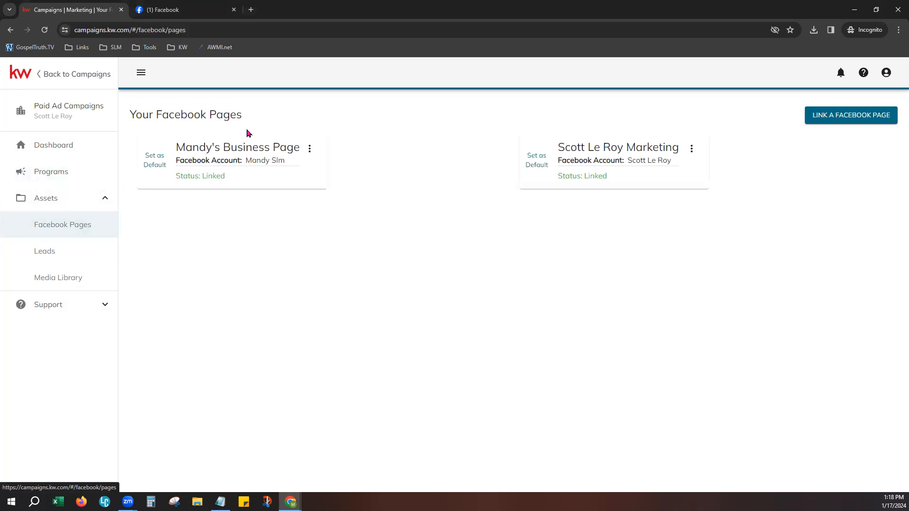
- Look over Leads and the Media Library, then return to the Quick Start dashboard
{"action": "left_click", "coordinate": [91, 255]}
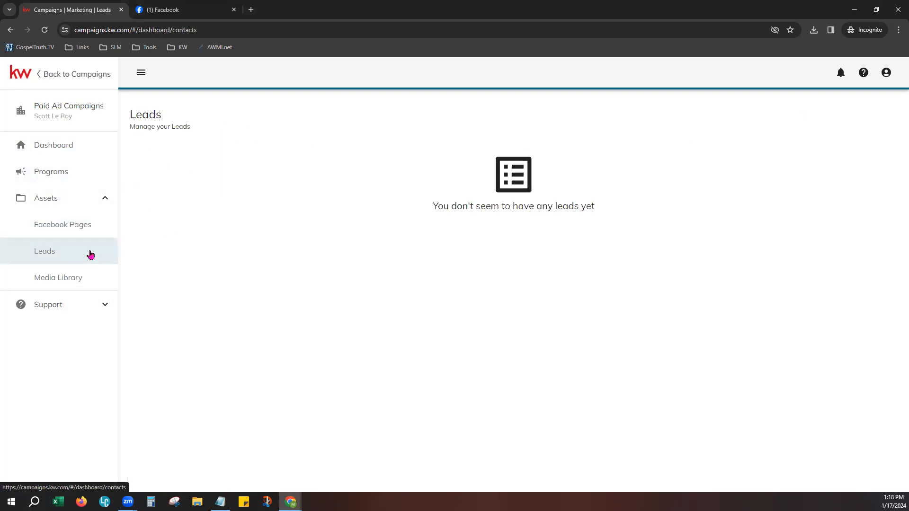
{"action": "left_click", "coordinate": [61, 280]}
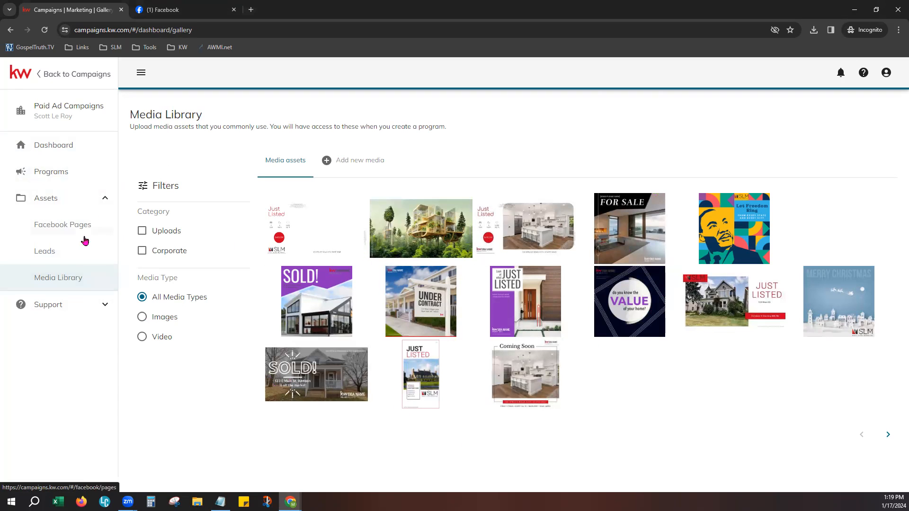
{"action": "left_click", "coordinate": [55, 160]}
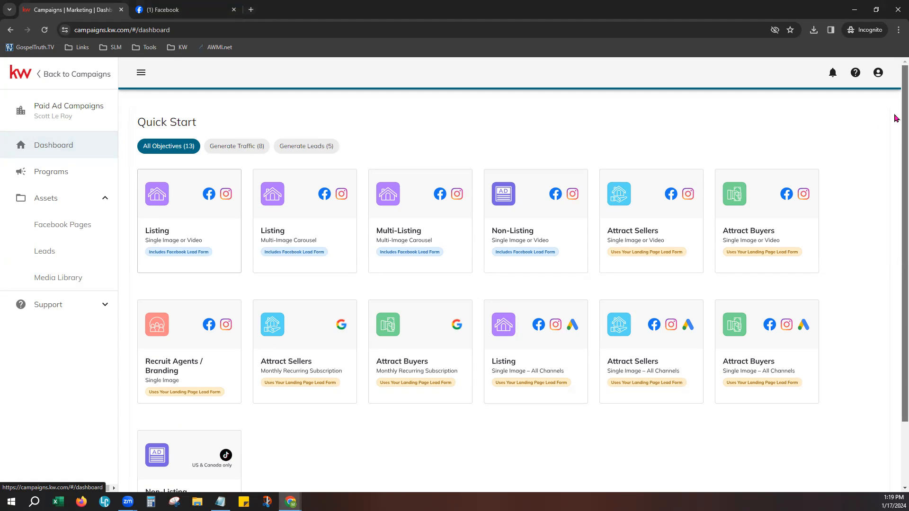
{"action": "scroll", "coordinate": [896, 124], "scroll_direction": "down", "scroll_amount": 1}
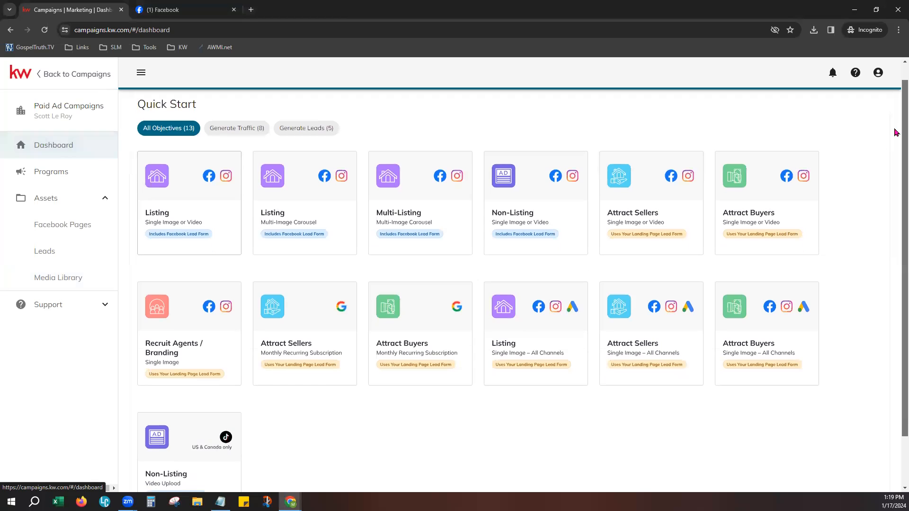
{"action": "scroll", "coordinate": [896, 140], "scroll_direction": "down", "scroll_amount": 1}
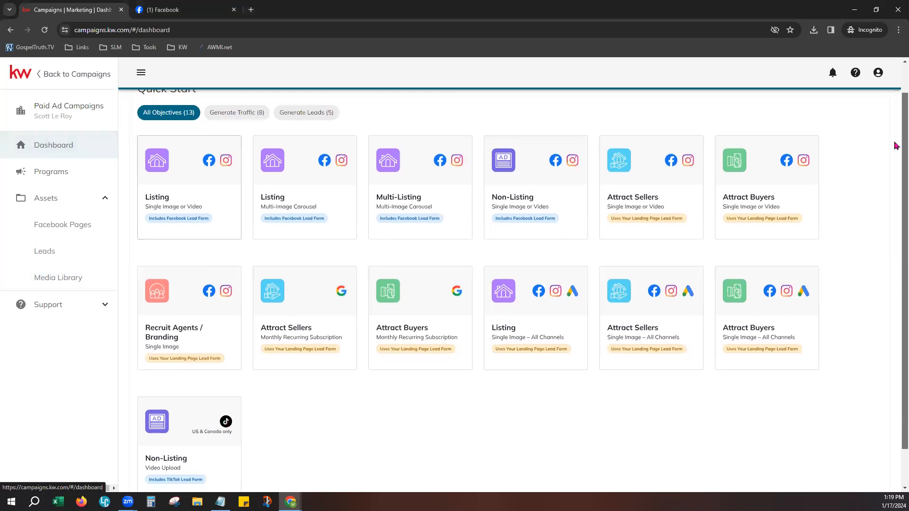
{"action": "scroll", "coordinate": [896, 145], "scroll_direction": "up", "scroll_amount": 1}
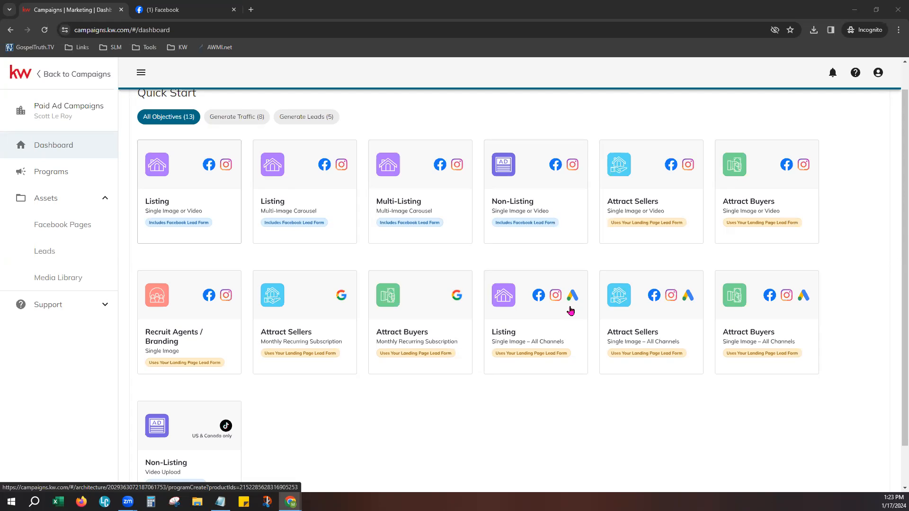
- Scroll through the Quick Start list of 13 Generate Traffic and Generate Leads ad objectives
{"action": "scroll", "coordinate": [262, 422], "scroll_direction": "down", "scroll_amount": 1}
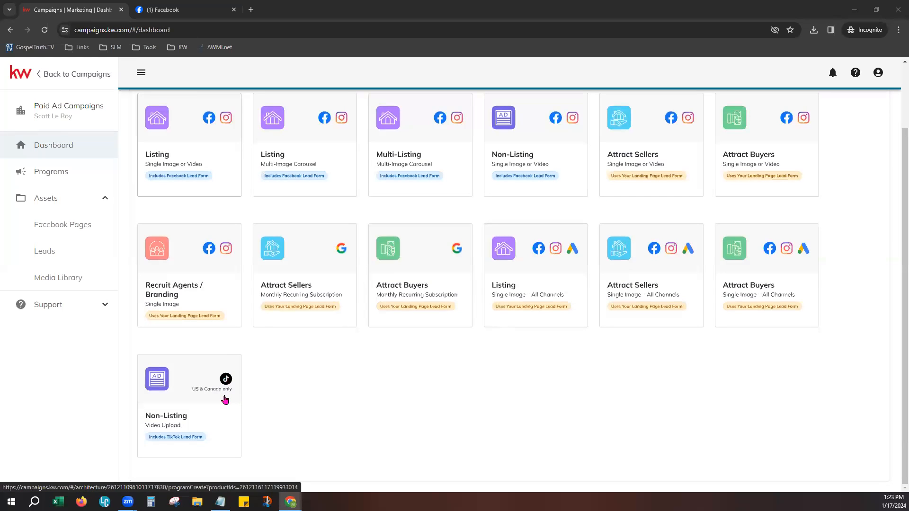
{"action": "scroll", "coordinate": [247, 395], "scroll_direction": "up", "scroll_amount": 1}
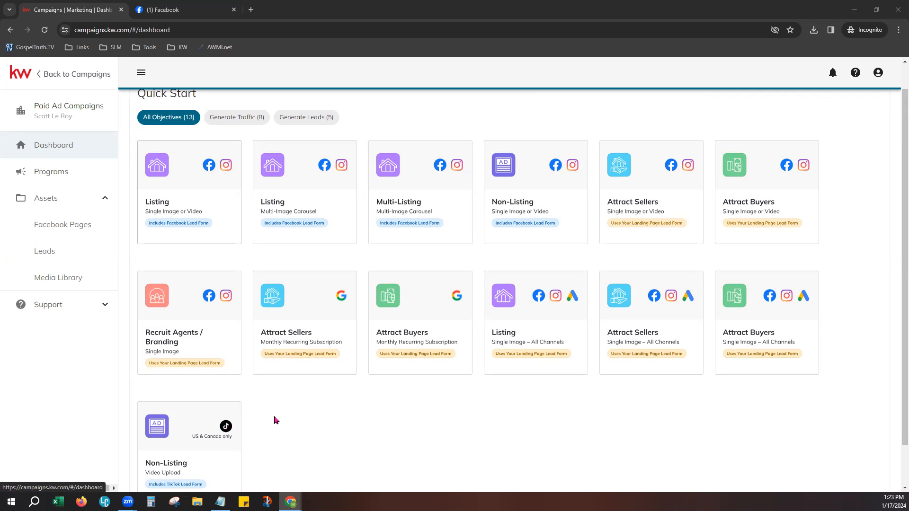
{"action": "scroll", "coordinate": [276, 420], "scroll_direction": "down", "scroll_amount": 1}
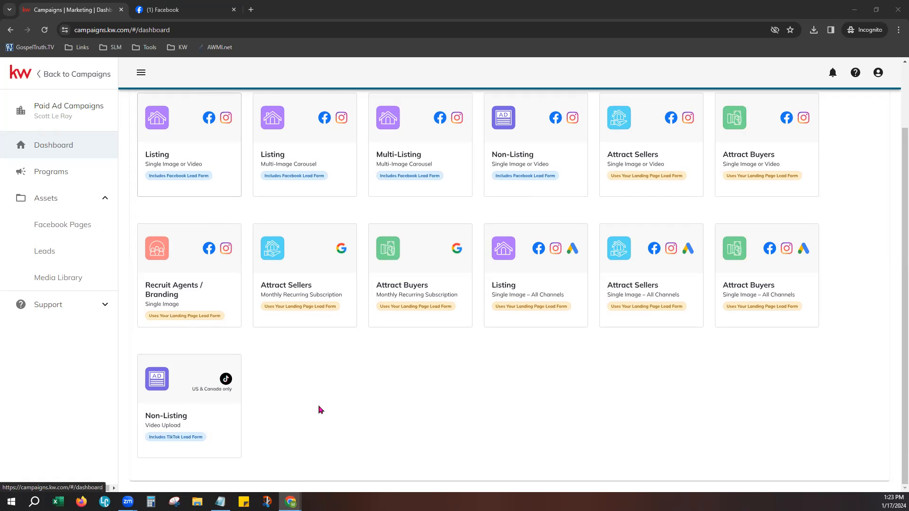
{"action": "scroll", "coordinate": [319, 409], "scroll_direction": "up", "scroll_amount": 2}
{"action": "scroll", "coordinate": [339, 431], "scroll_direction": "down", "scroll_amount": 1}
{"action": "scroll", "coordinate": [341, 414], "scroll_direction": "up", "scroll_amount": 1}
{"action": "left_click_drag", "start_coordinate": [903, 162], "coordinate": [895, 179]}
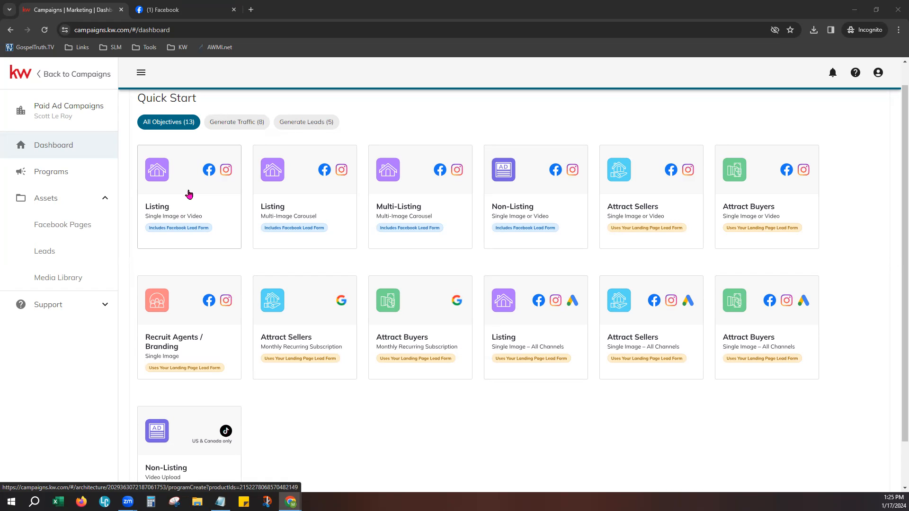
- Open the Listing (Single Image or Video) Quick Start card to start a Create Program form
{"action": "left_click", "coordinate": [210, 202]}
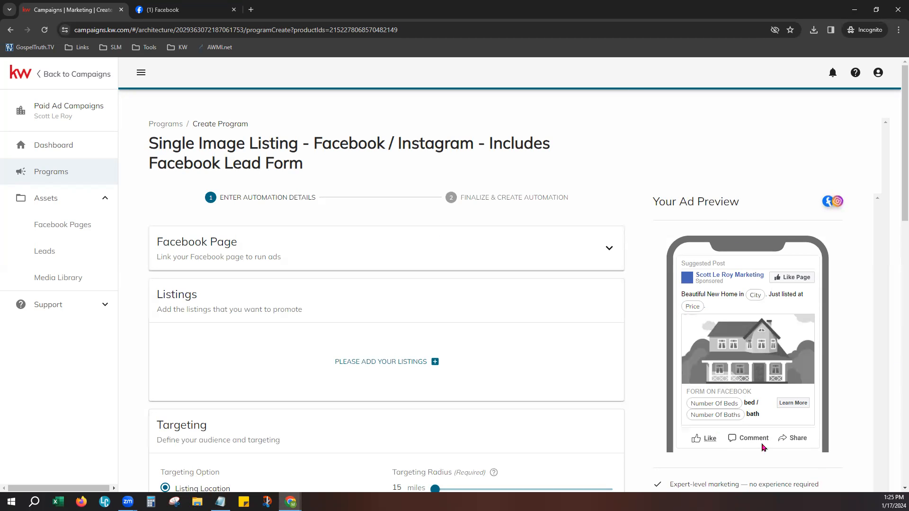
{"action": "scroll", "coordinate": [843, 331], "scroll_direction": "down", "scroll_amount": 3}
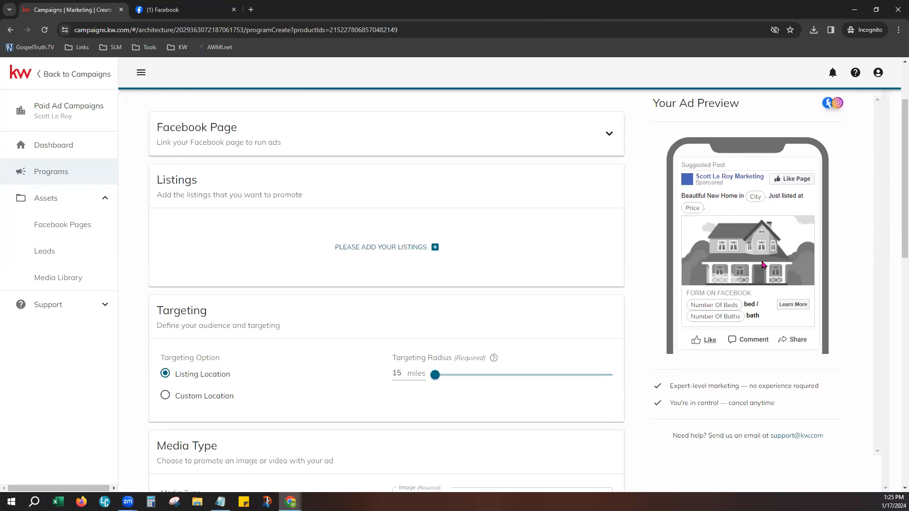
{"action": "scroll", "coordinate": [744, 277], "scroll_direction": "up", "scroll_amount": 3}
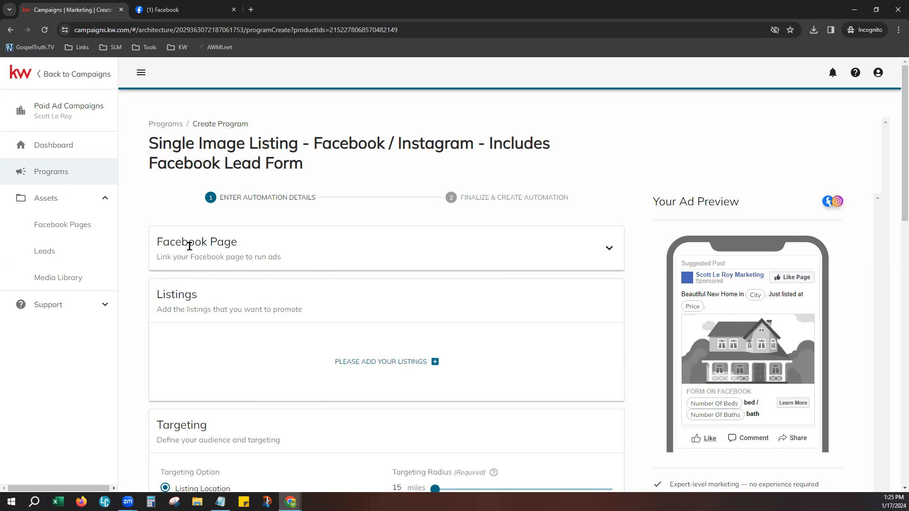
- Link the program to the second business page via the Linked Facebook Page dropdown
{"action": "left_click", "coordinate": [609, 249]}
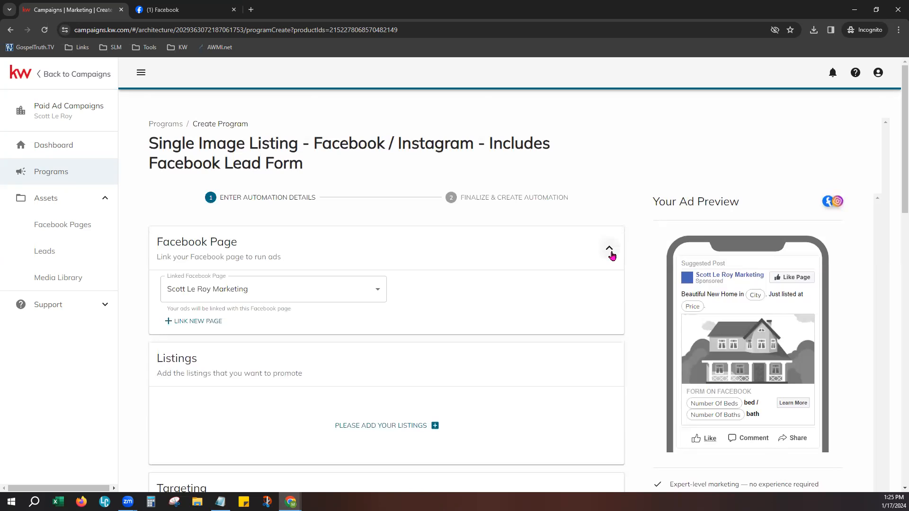
{"action": "left_click", "coordinate": [283, 302]}
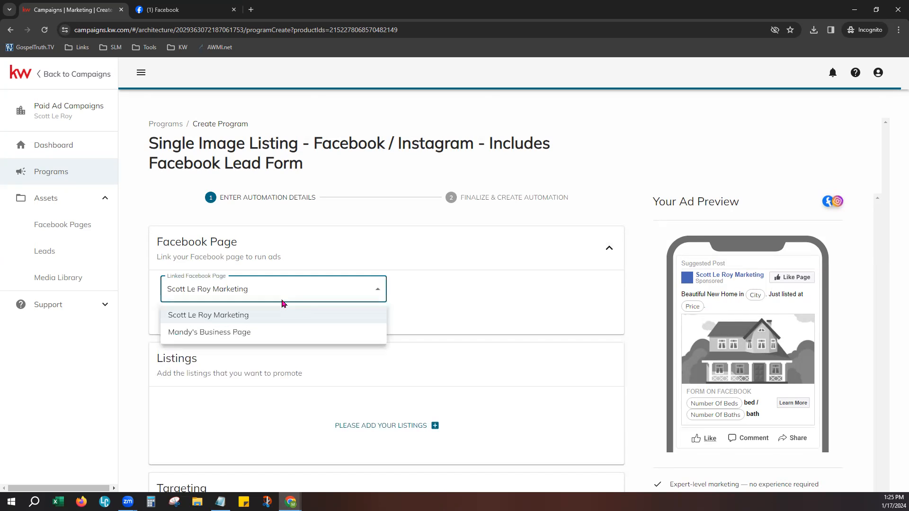
{"action": "left_click", "coordinate": [215, 333]}
{"action": "left_click", "coordinate": [474, 304]}
{"action": "scroll", "coordinate": [474, 304], "scroll_direction": "down", "scroll_amount": 4}
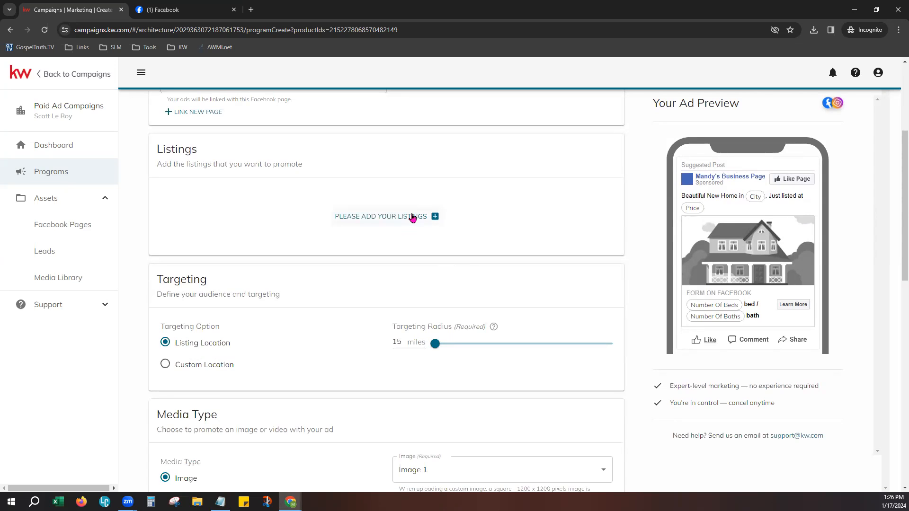
- Search the Select Listings picker by Street Address for 123 Main St
{"action": "left_click", "coordinate": [409, 217]}
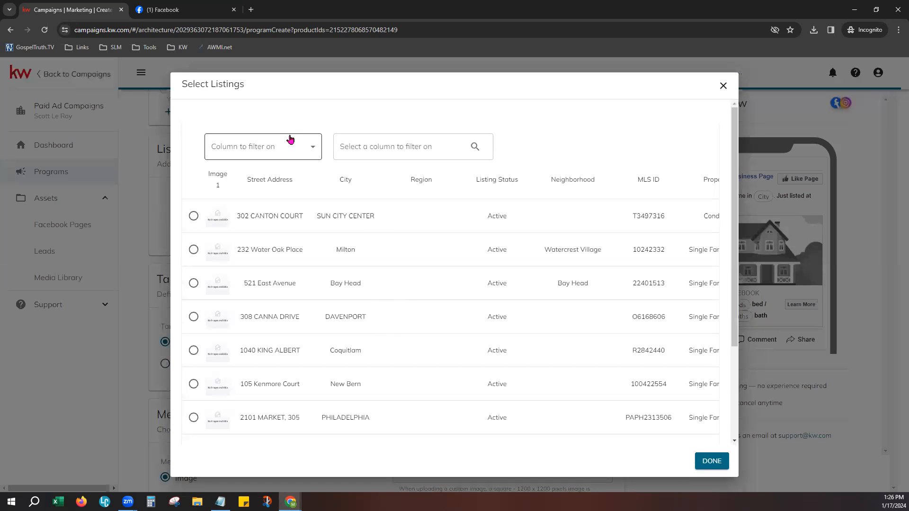
{"action": "left_click", "coordinate": [310, 150]}
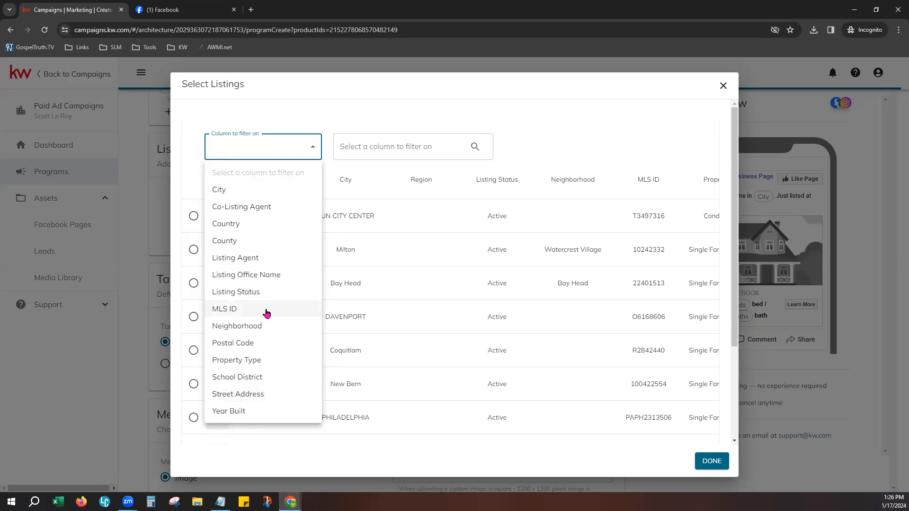
{"action": "left_click", "coordinate": [262, 394]}
{"action": "left_click", "coordinate": [411, 152]}
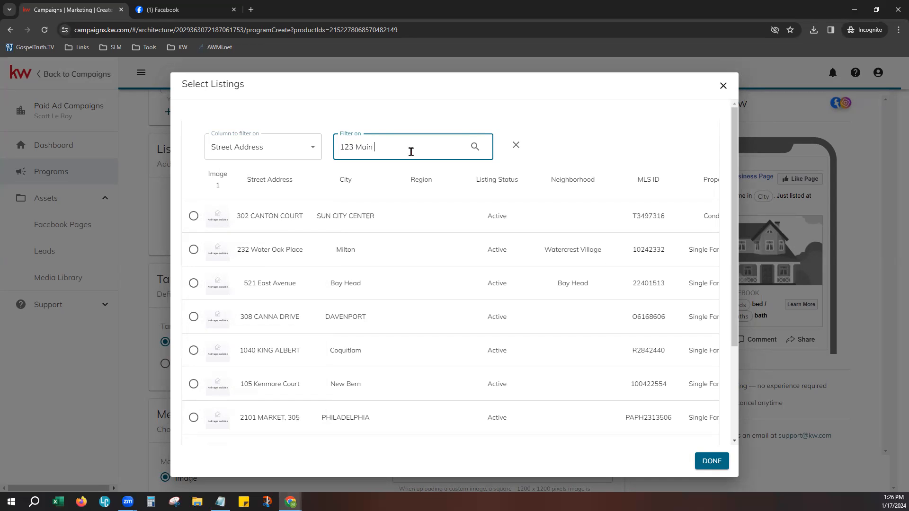
{"action": "key", "text": "Return"}
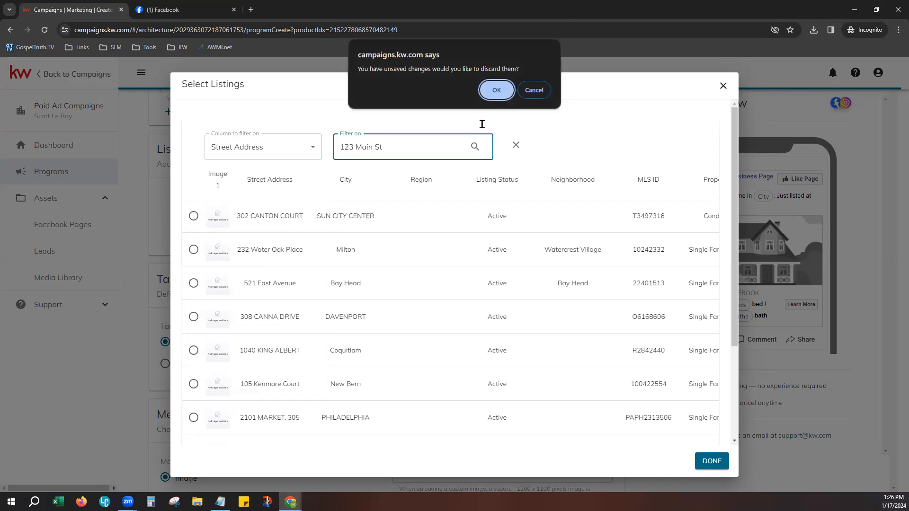
{"action": "left_click", "coordinate": [536, 91]}
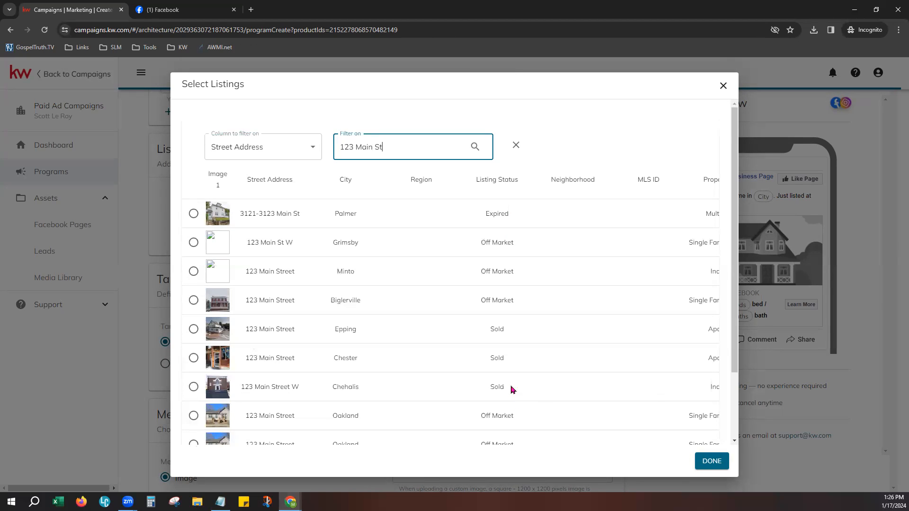
- Load more results, tick the 123 Main Street Seaside listing, and confirm with DONE
{"action": "scroll", "coordinate": [515, 389], "scroll_direction": "down", "scroll_amount": 3}
{"action": "left_click", "coordinate": [467, 431]}
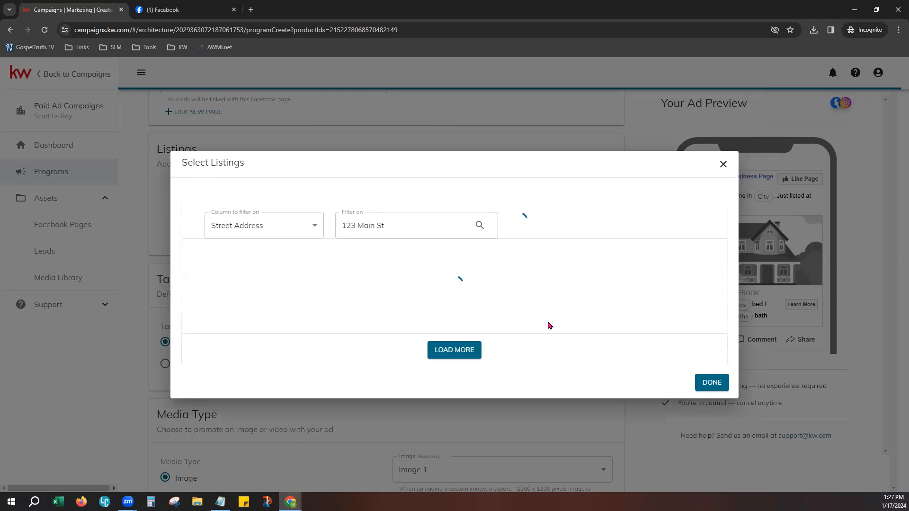
{"action": "scroll", "coordinate": [549, 375], "scroll_direction": "down", "scroll_amount": 5}
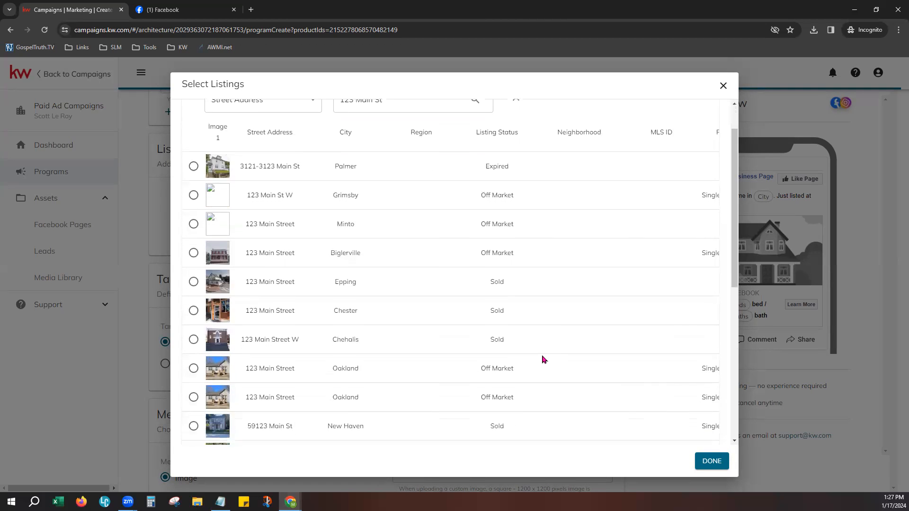
{"action": "left_click", "coordinate": [194, 323]}
{"action": "left_click", "coordinate": [712, 461]}
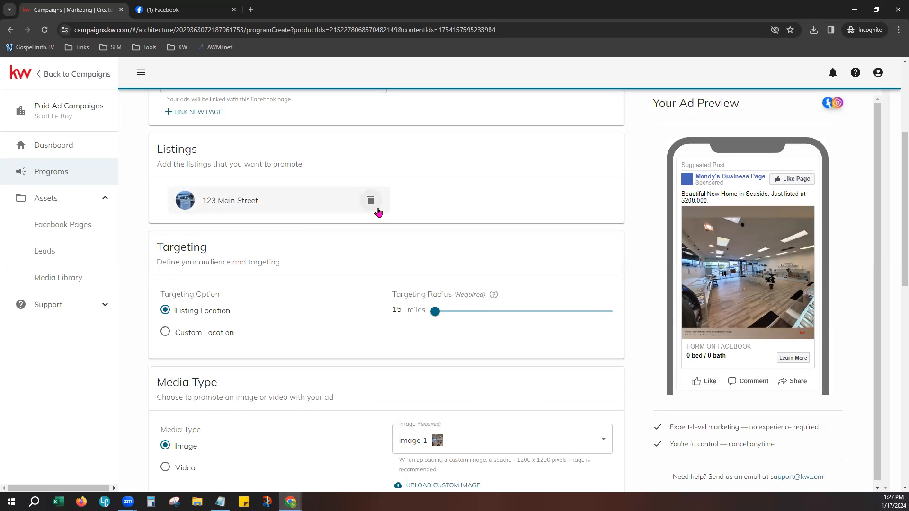
- Set the Targeting Radius slider to about 19 miles and choose Custom Location targeting
{"action": "scroll", "coordinate": [264, 303], "scroll_direction": "down", "scroll_amount": 1}
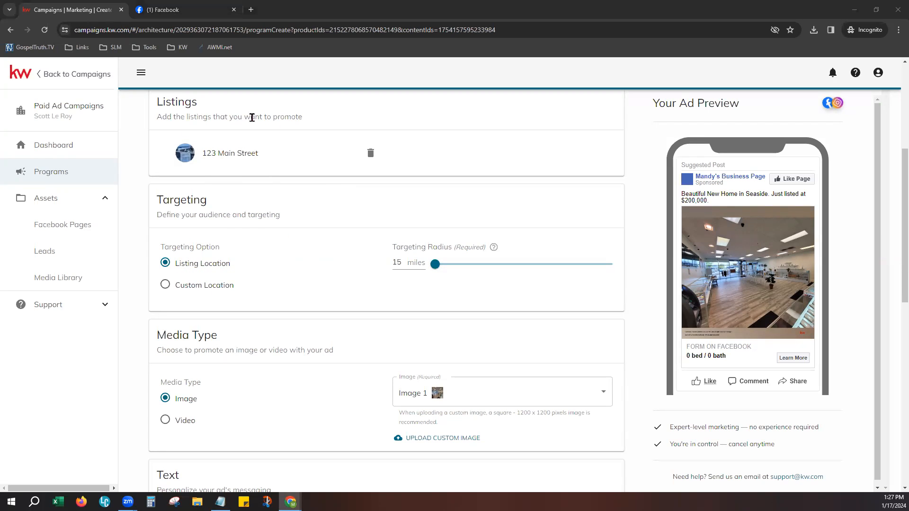
{"action": "left_click", "coordinate": [429, 266]}
{"action": "left_click_drag", "start_coordinate": [429, 266], "coordinate": [615, 267]}
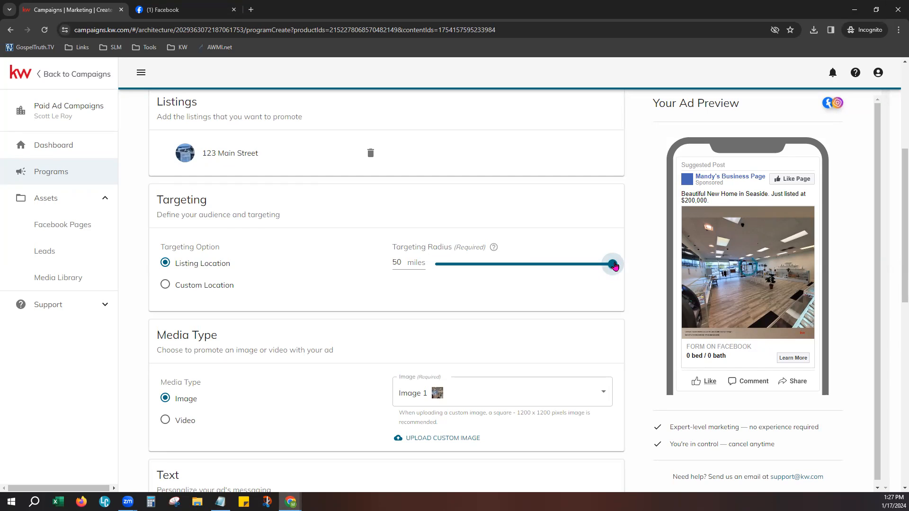
{"action": "left_click_drag", "start_coordinate": [614, 267], "coordinate": [454, 266]}
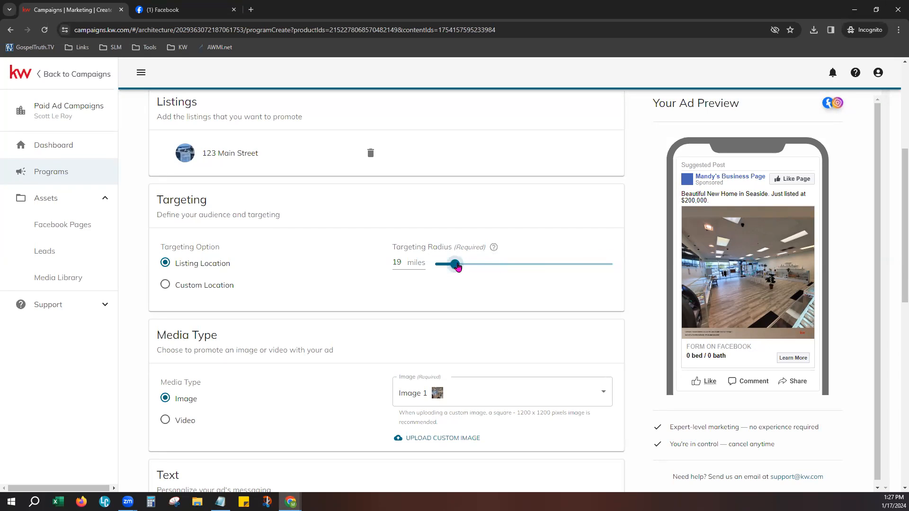
{"action": "left_click", "coordinate": [179, 289]}
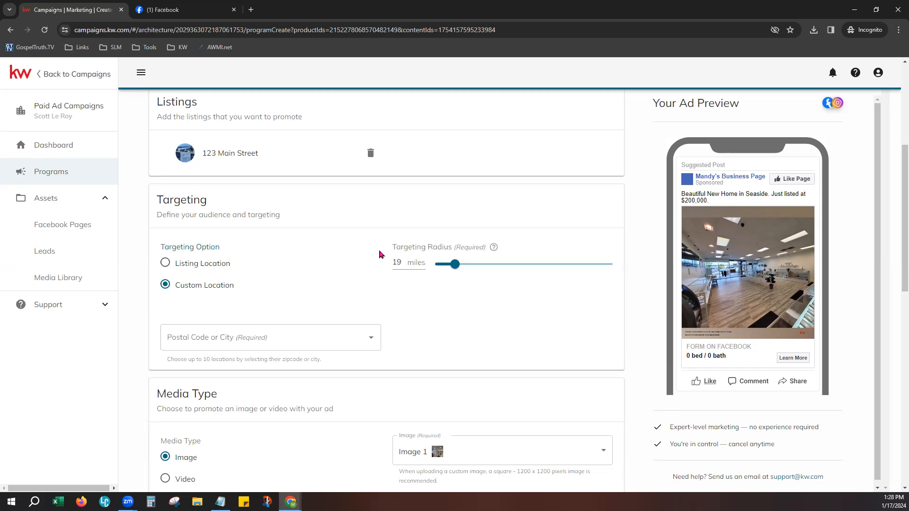
- Enter postal code 80424 and pick Blue River, CO 80424, USA as the target location
{"action": "left_click", "coordinate": [241, 339]}
{"action": "type", "text": "80"}
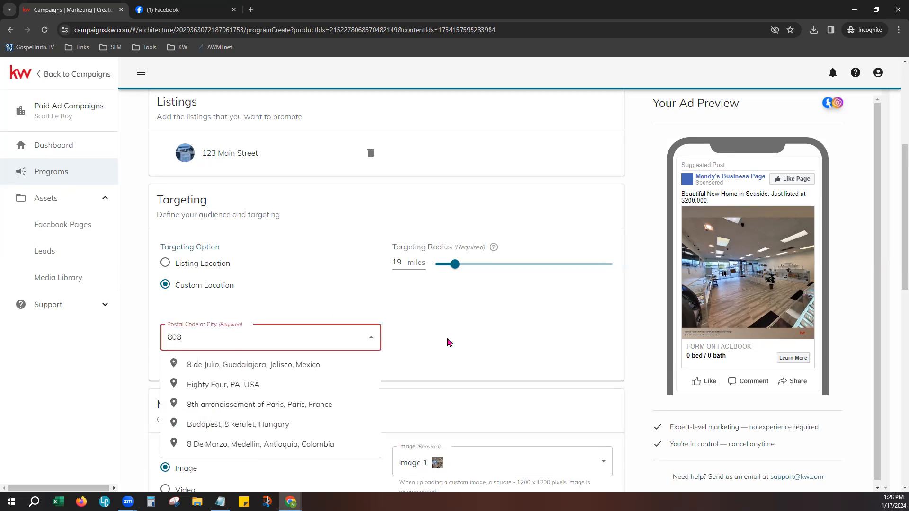
{"action": "type", "text": "424"}
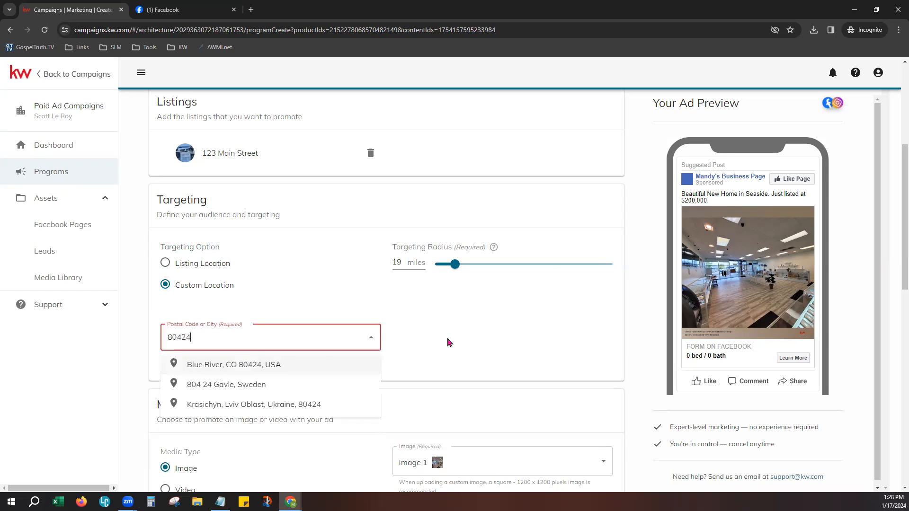
{"action": "left_click", "coordinate": [281, 366]}
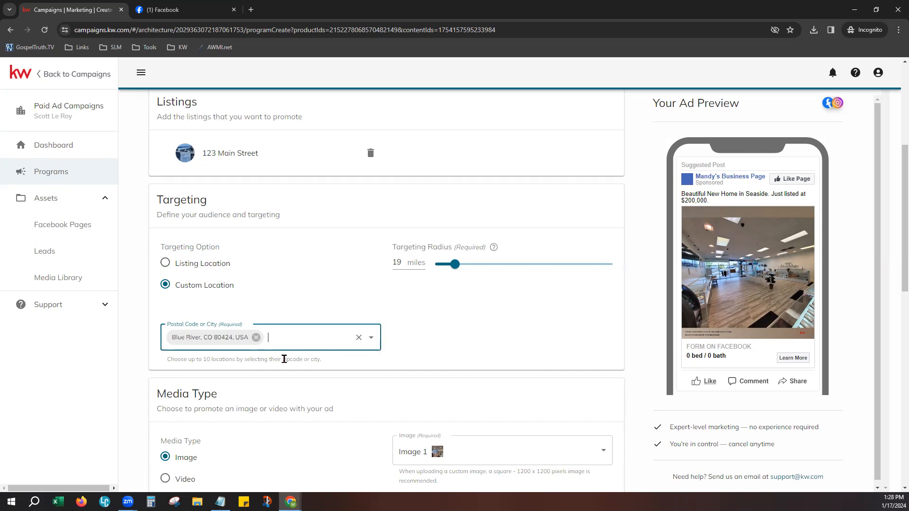
{"action": "left_click", "coordinate": [481, 358]}
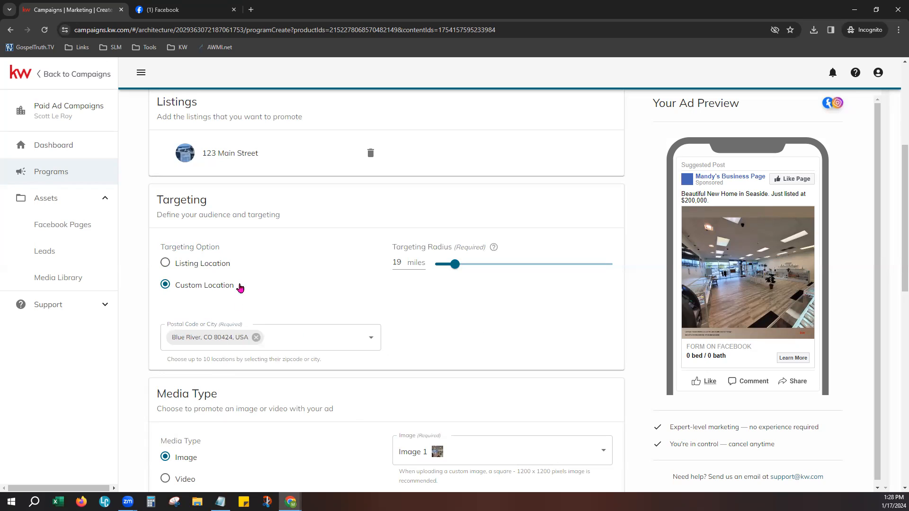
- Search 80424 again and re-add Blue River, CO 80424, USA as the location
{"action": "left_click", "coordinate": [288, 340]}
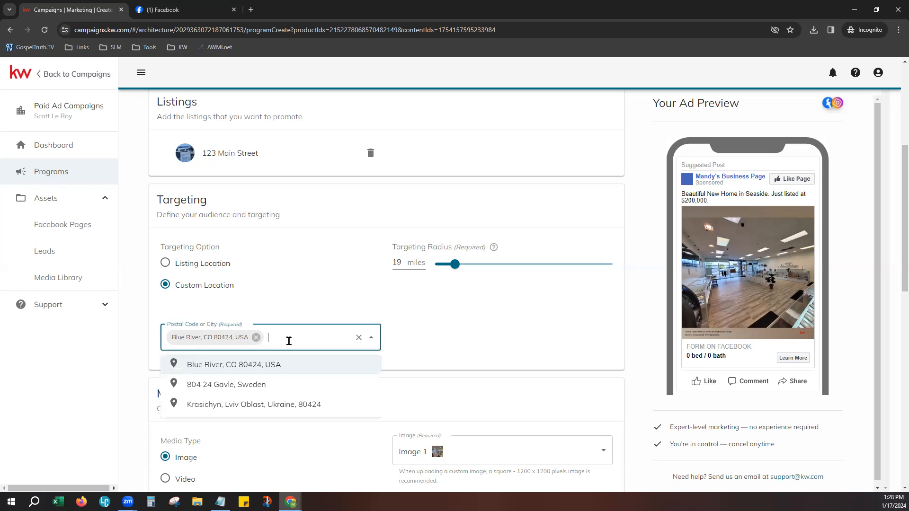
{"action": "left_click", "coordinate": [440, 336]}
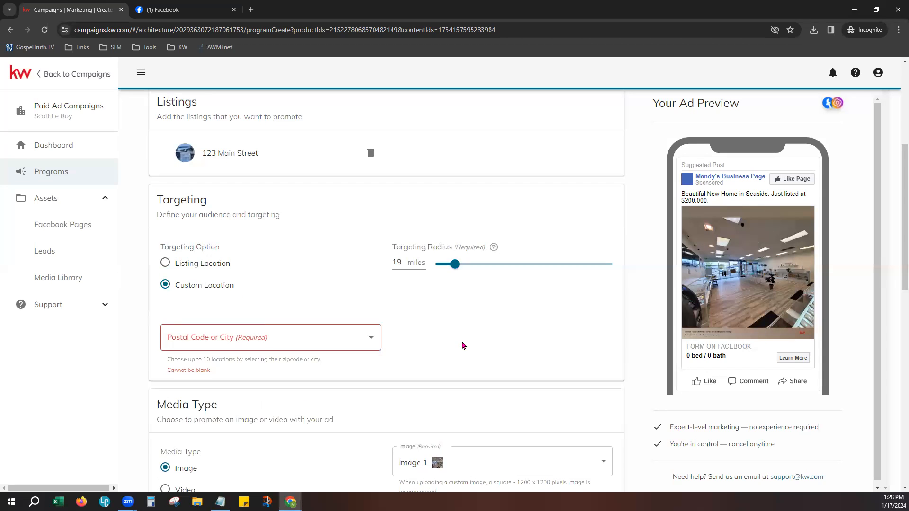
{"action": "left_click", "coordinate": [320, 325]}
{"action": "type", "text": "80424"}
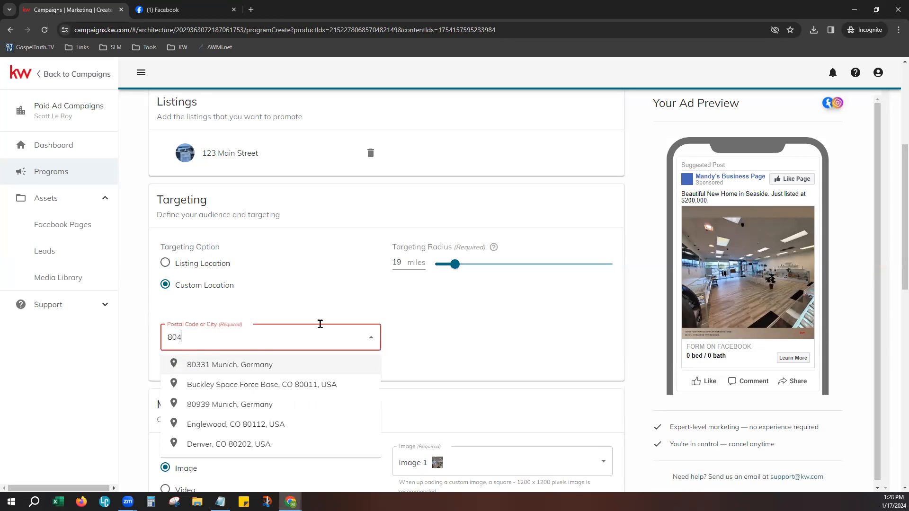
{"action": "left_click", "coordinate": [498, 340]}
{"action": "left_click", "coordinate": [288, 355]}
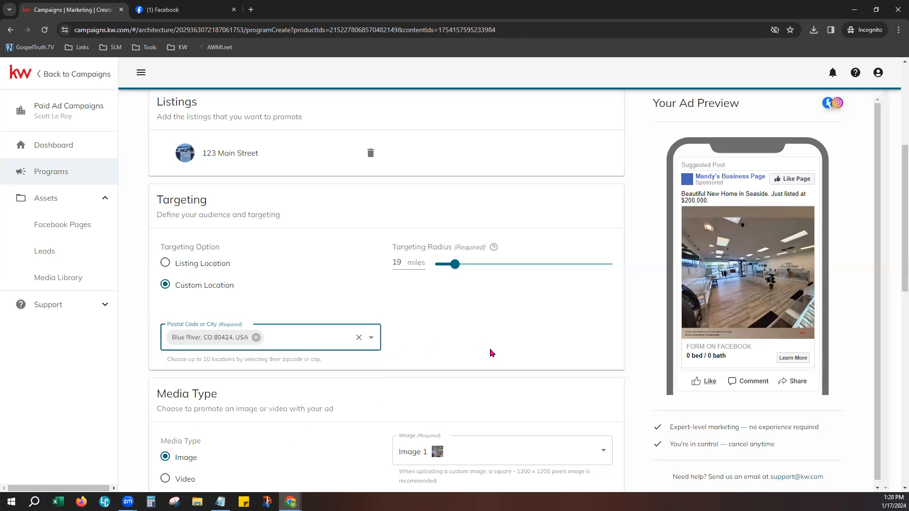
{"action": "left_click", "coordinate": [517, 342]}
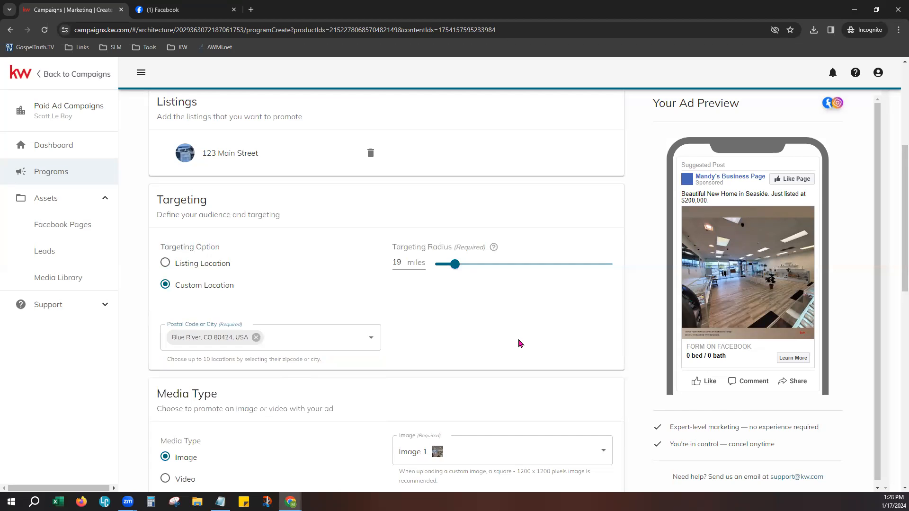
{"action": "scroll", "coordinate": [517, 342], "scroll_direction": "down", "scroll_amount": 5}
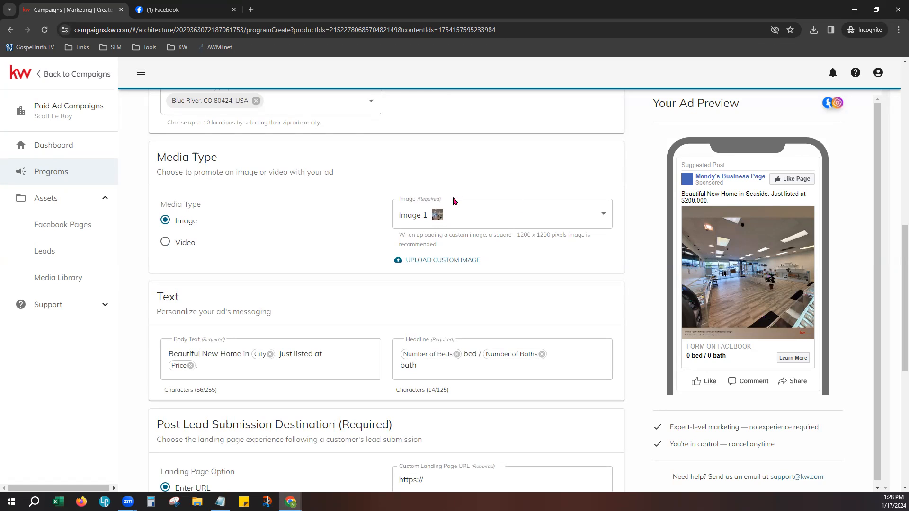
- Pick listing Image 6 as the ad image, then switch to a custom uploaded image
{"action": "left_click", "coordinate": [509, 223]}
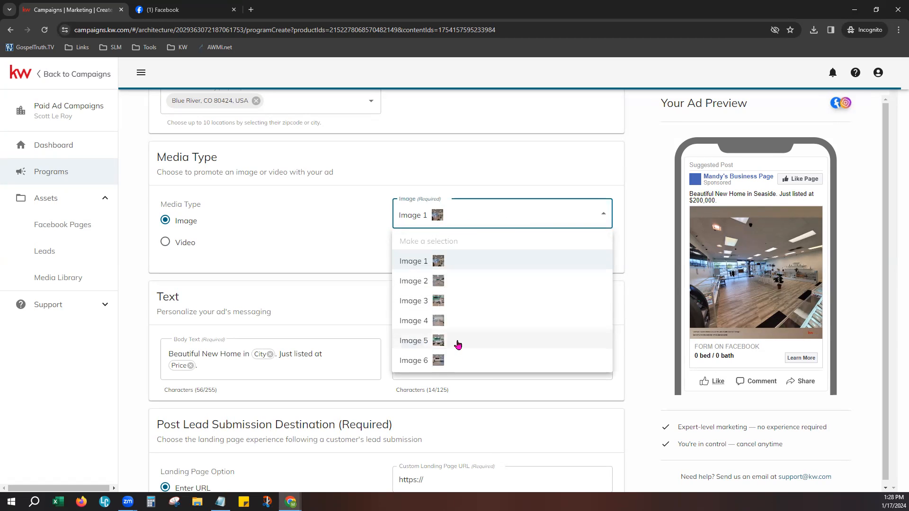
{"action": "mouse_move", "coordinate": [439, 362]}
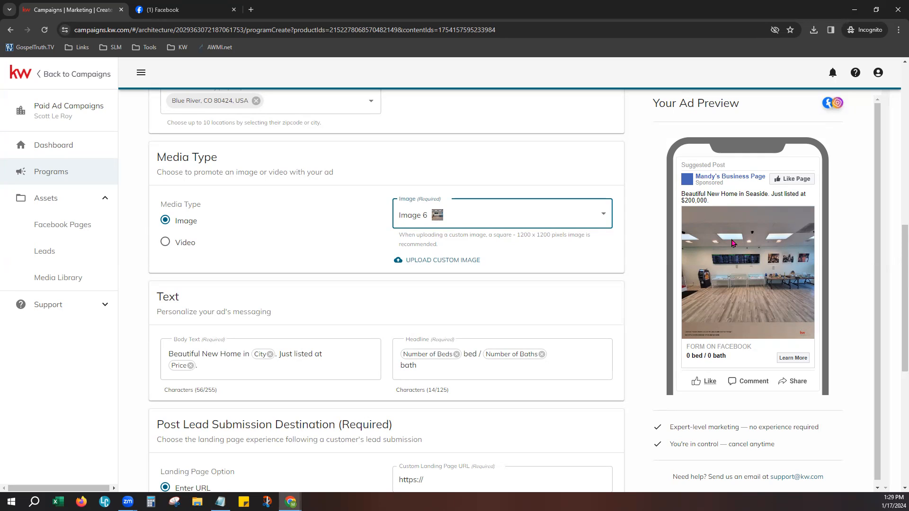
{"action": "left_click", "coordinate": [463, 261]}
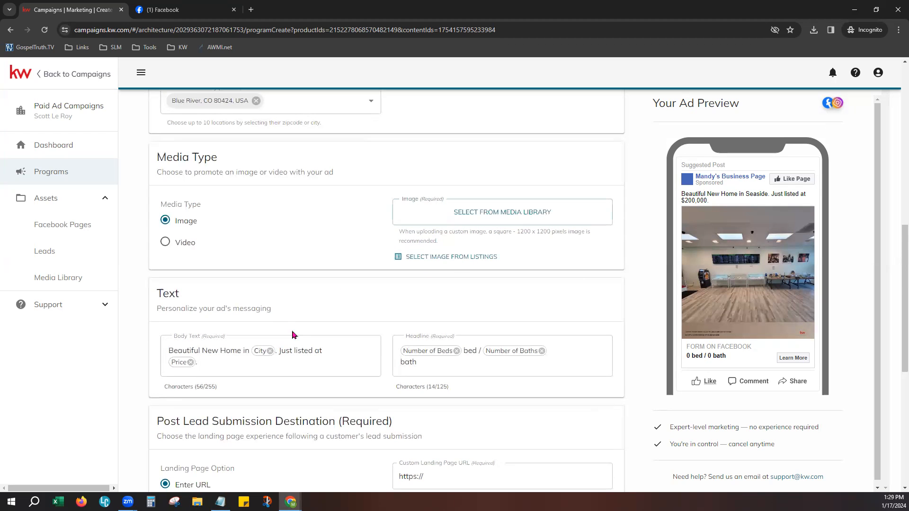
- Upload 'Stock House Background' from the Desktop to the media library and confirm it as the ad image
{"action": "left_click", "coordinate": [506, 214]}
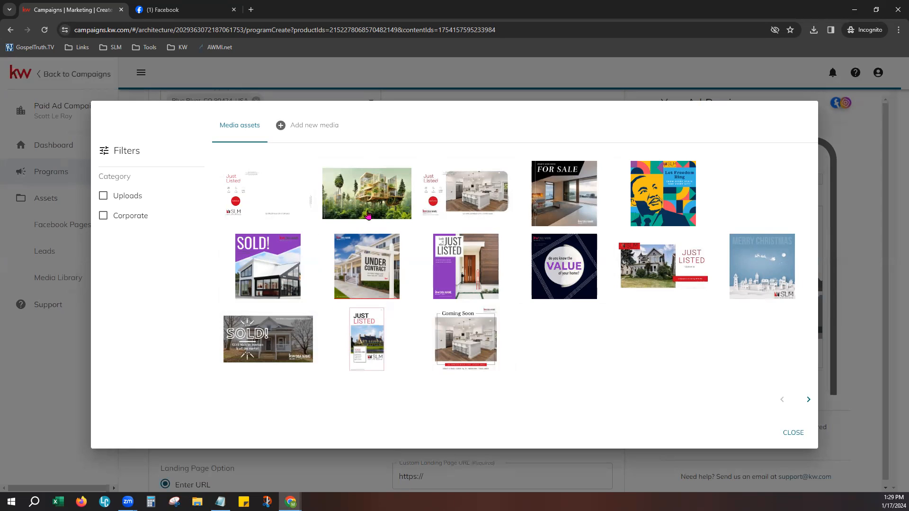
{"action": "left_click", "coordinate": [318, 125]}
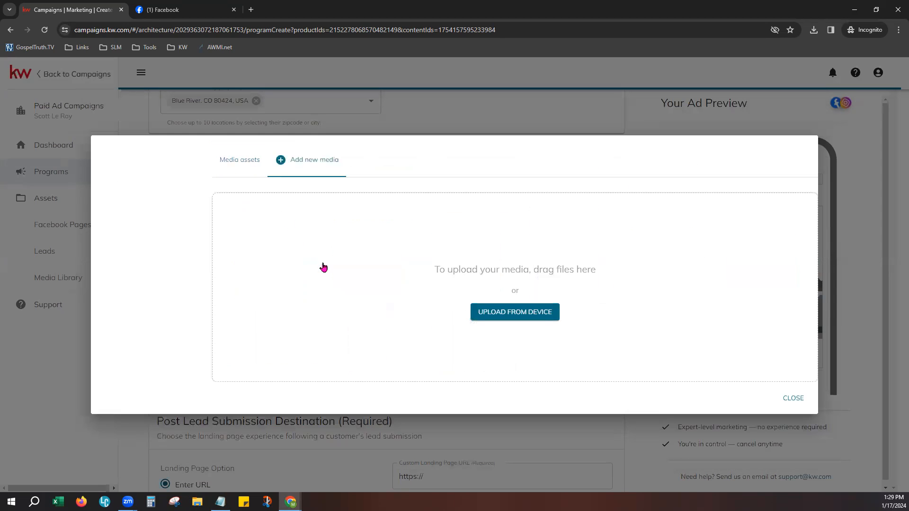
{"action": "left_click", "coordinate": [500, 319]}
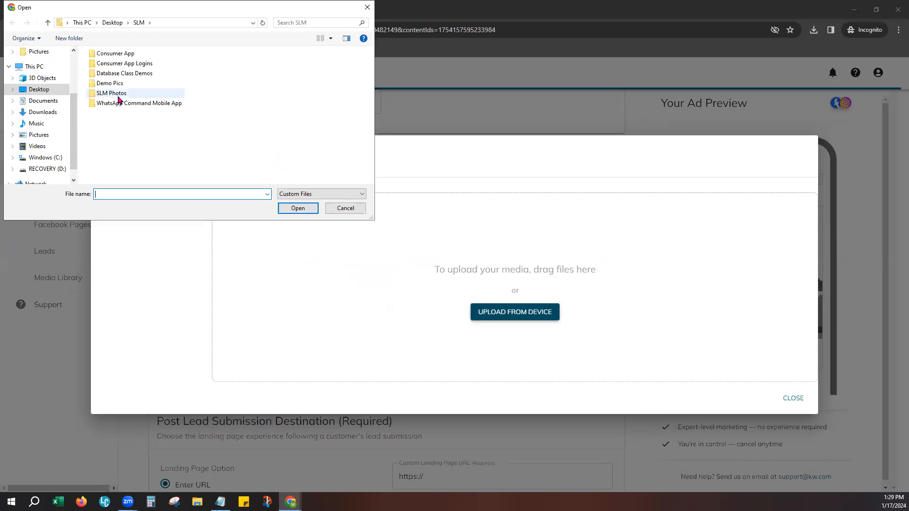
{"action": "left_click", "coordinate": [47, 91]}
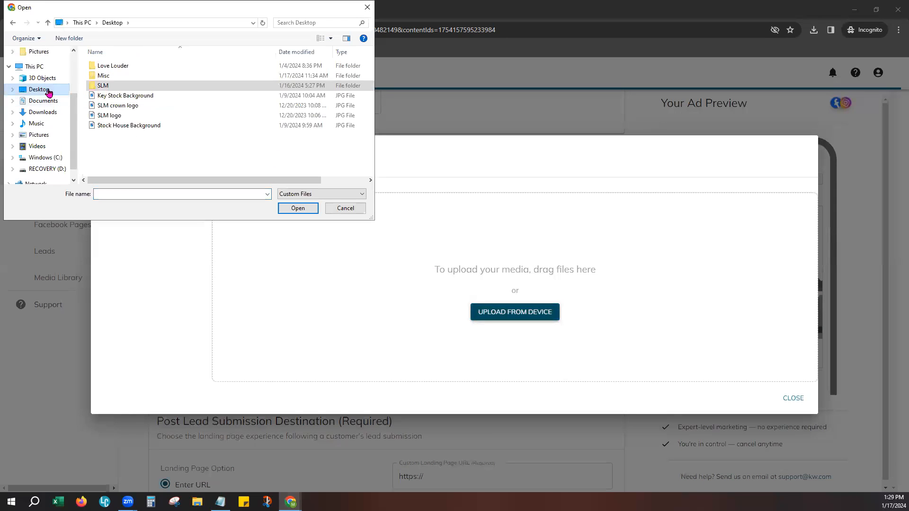
{"action": "double_click", "coordinate": [128, 127]}
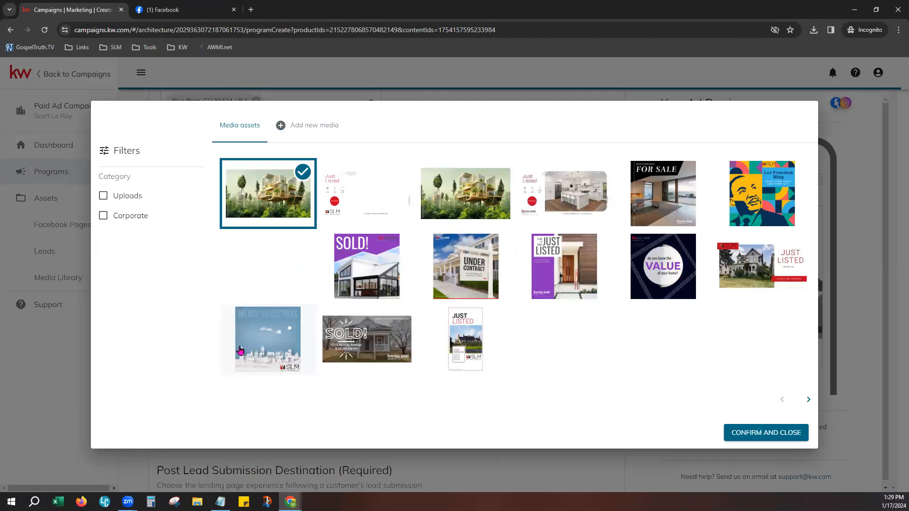
{"action": "left_click", "coordinate": [750, 439]}
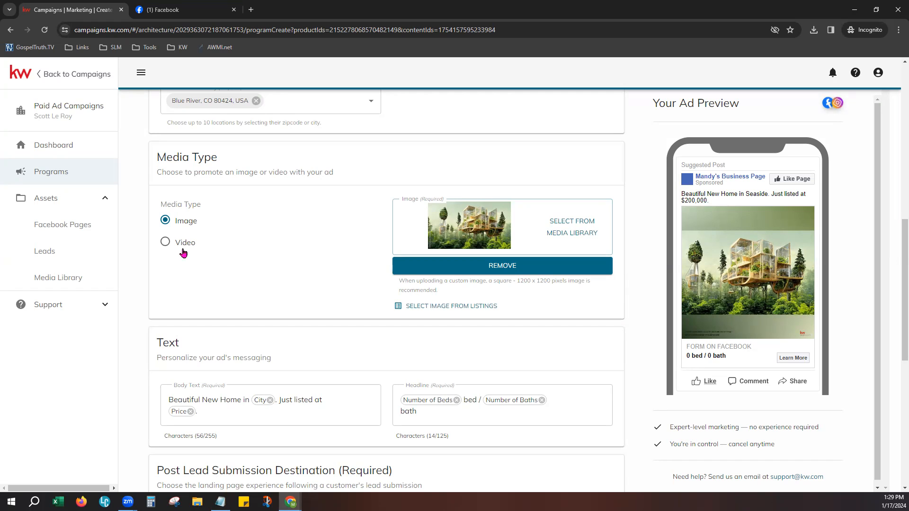
{"action": "left_click", "coordinate": [165, 242]}
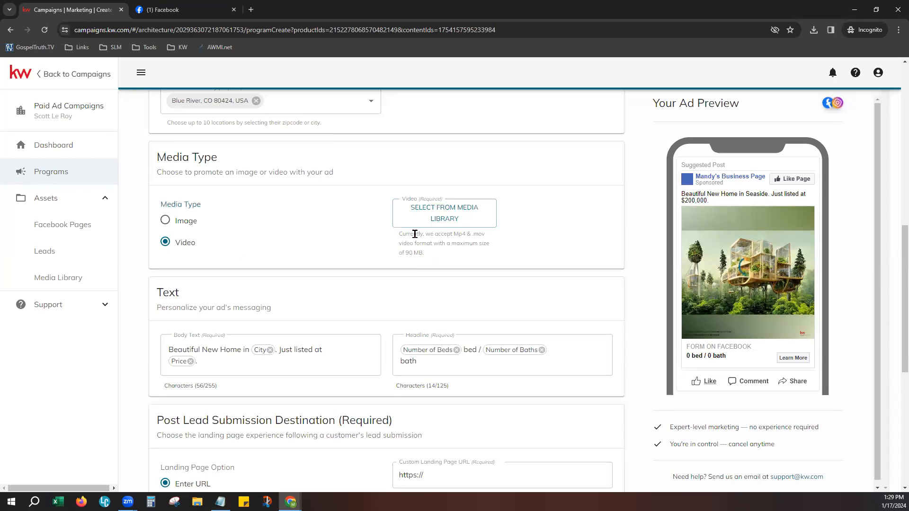
{"action": "left_click_drag", "start_coordinate": [399, 230], "coordinate": [449, 258]}
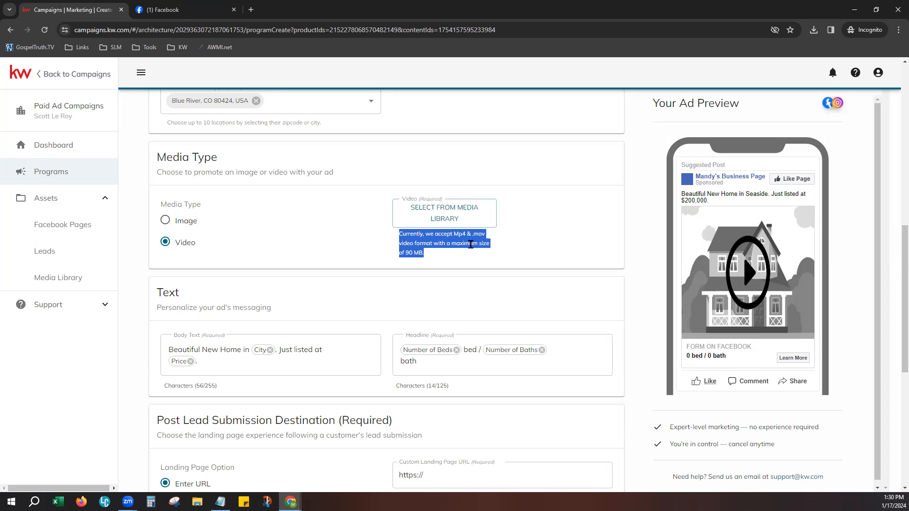
{"action": "left_click", "coordinate": [422, 253]}
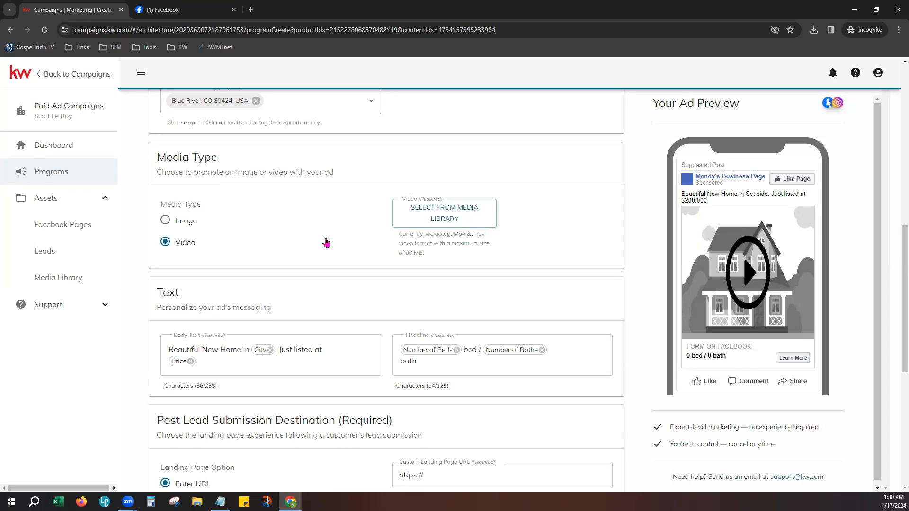
{"action": "left_click", "coordinate": [174, 223]}
{"action": "mouse_move", "coordinate": [341, 407]}
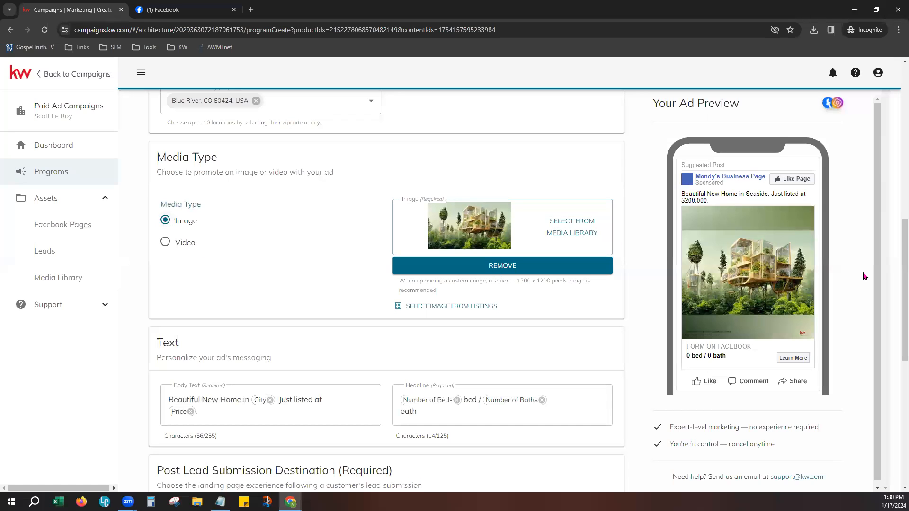
- Scroll to the Body Text field and browse its dropdown of insertable column-name chips
{"action": "scroll", "coordinate": [386, 322], "scroll_direction": "down", "scroll_amount": 3}
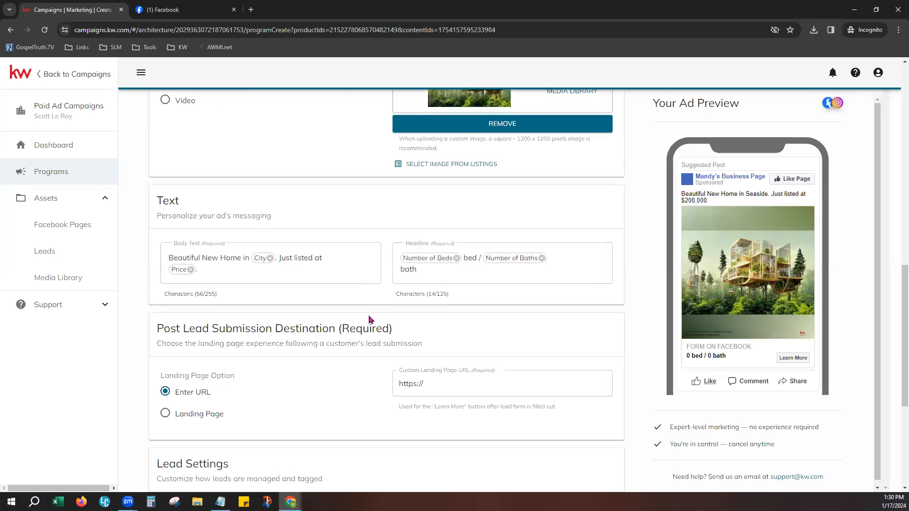
{"action": "scroll", "coordinate": [377, 308], "scroll_direction": "down", "scroll_amount": 1}
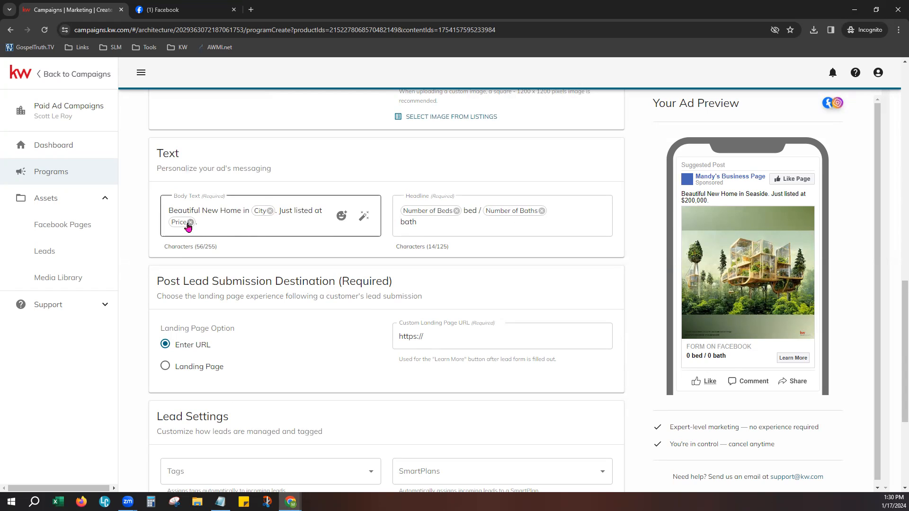
{"action": "left_click", "coordinate": [227, 232]}
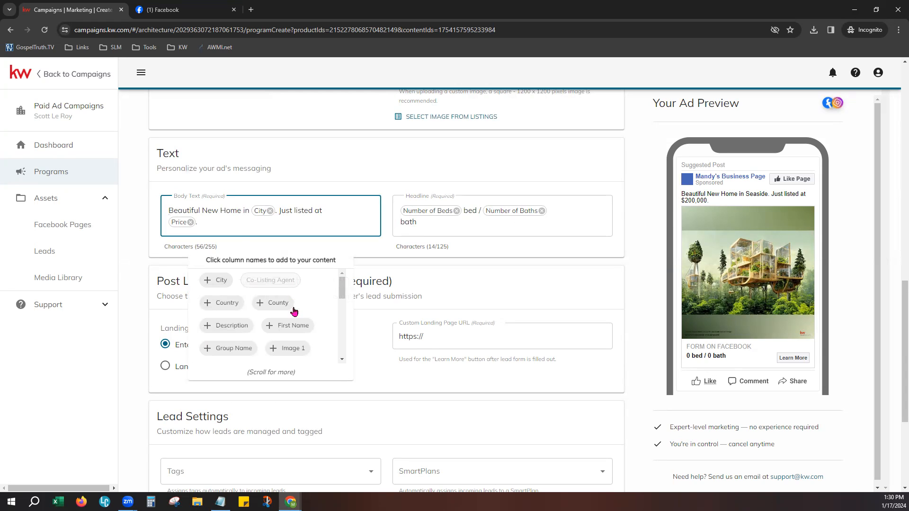
{"action": "scroll", "coordinate": [286, 336], "scroll_direction": "down", "scroll_amount": 1}
{"action": "scroll", "coordinate": [255, 340], "scroll_direction": "down", "scroll_amount": 2}
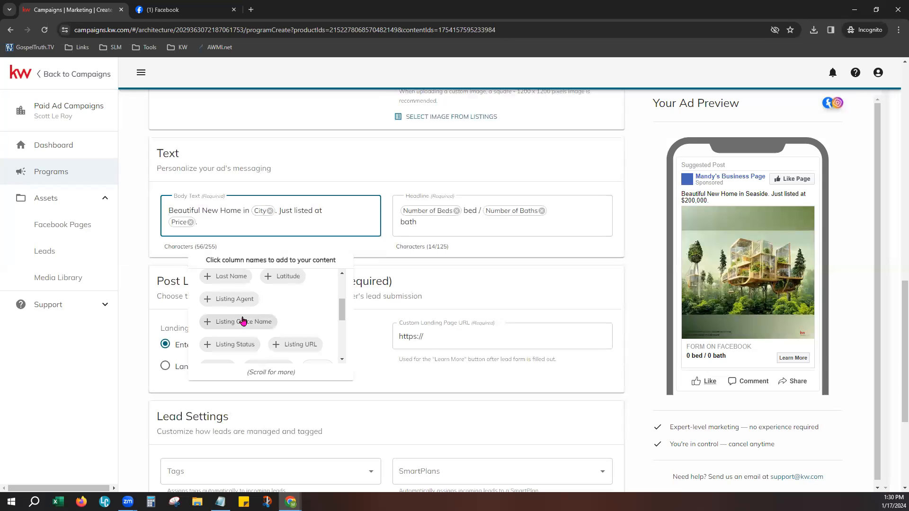
{"action": "scroll", "coordinate": [242, 321], "scroll_direction": "down", "scroll_amount": 2}
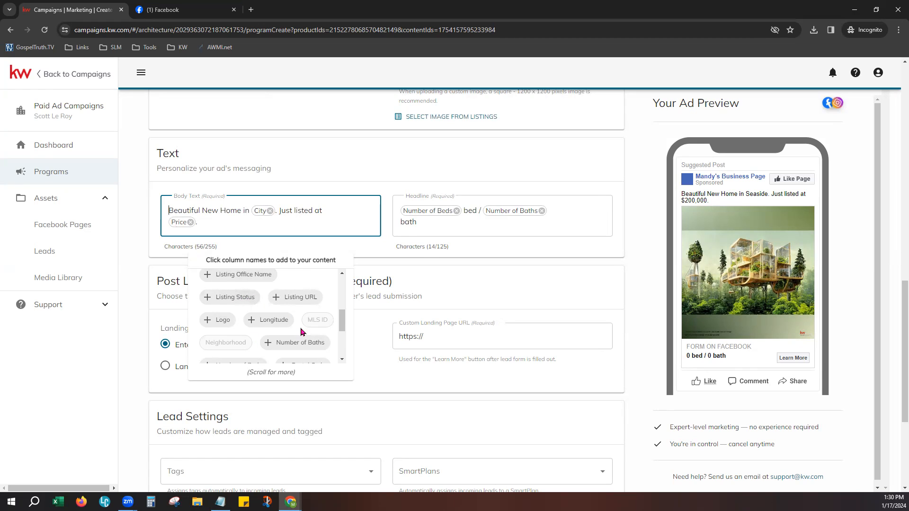
{"action": "scroll", "coordinate": [304, 331], "scroll_direction": "down", "scroll_amount": 2}
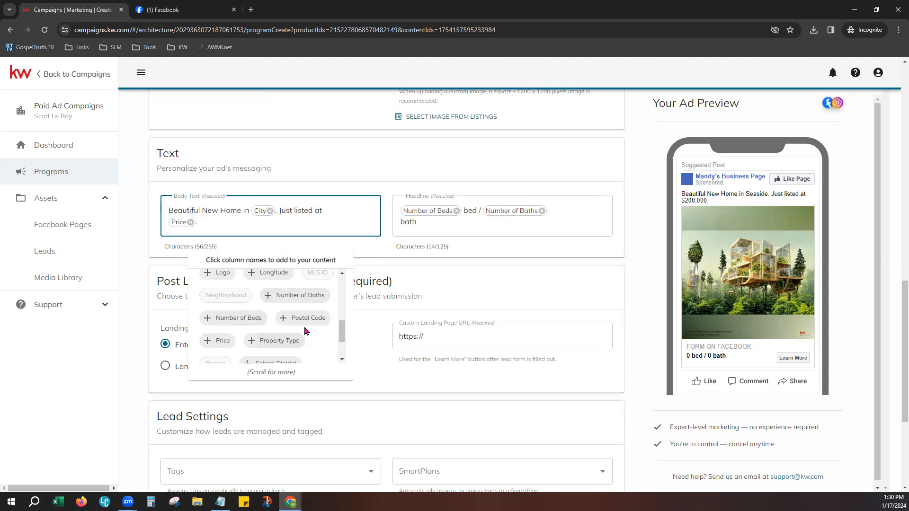
{"action": "scroll", "coordinate": [305, 330], "scroll_direction": "down", "scroll_amount": 2}
{"action": "scroll", "coordinate": [305, 331], "scroll_direction": "down", "scroll_amount": 1}
{"action": "scroll", "coordinate": [305, 331], "scroll_direction": "down", "scroll_amount": 1}
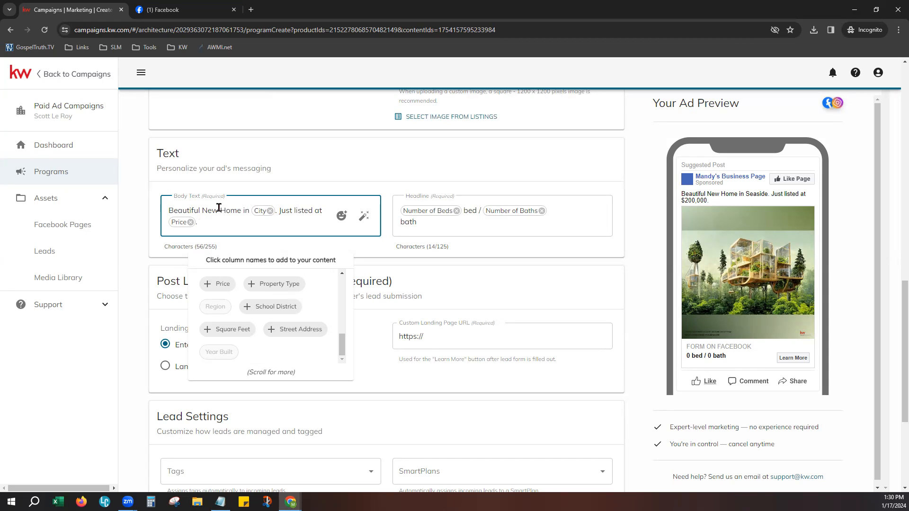
- Change the body text to 'Beautiful Home in Price' by deleting 'New' and the City chip
{"action": "key", "text": "BackSpace"}
{"action": "key", "text": "BackSpace"}
{"action": "key", "text": "BackSpace"}
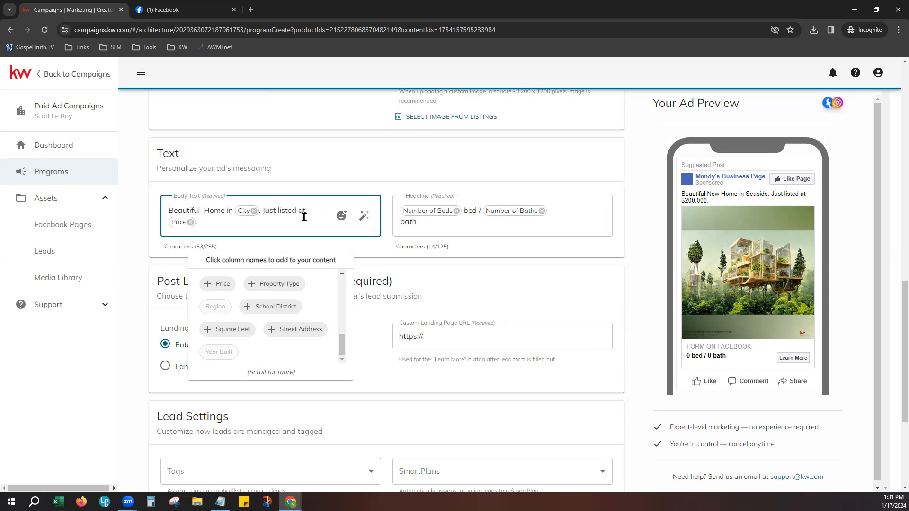
{"action": "key", "text": "BackSpace"}
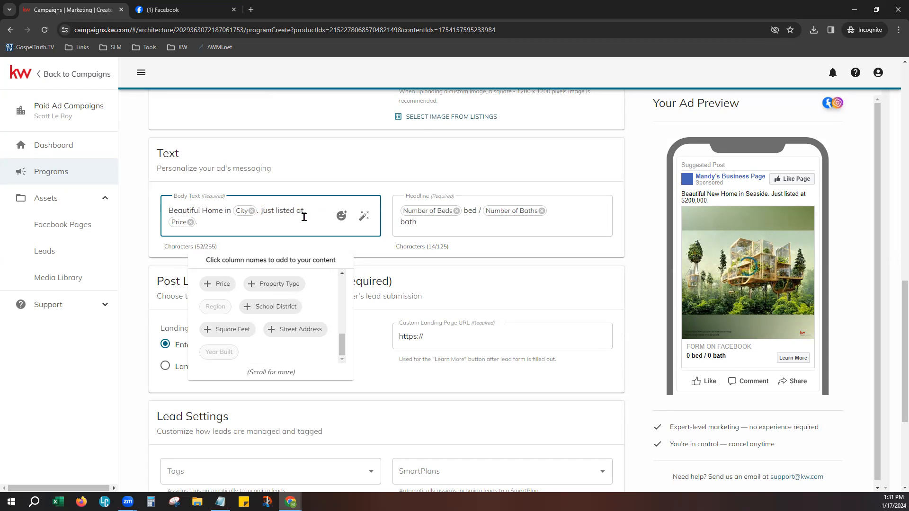
{"action": "left_click", "coordinate": [252, 211]}
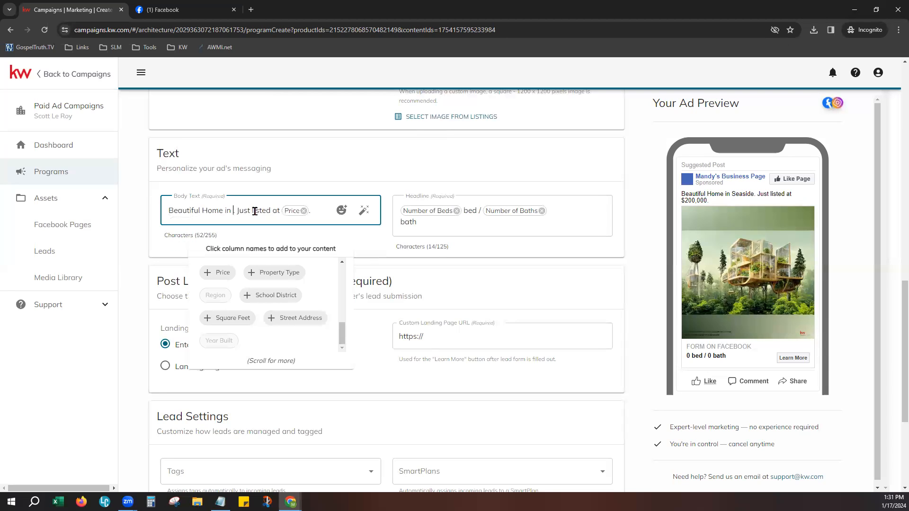
{"action": "left_click", "coordinate": [219, 273]}
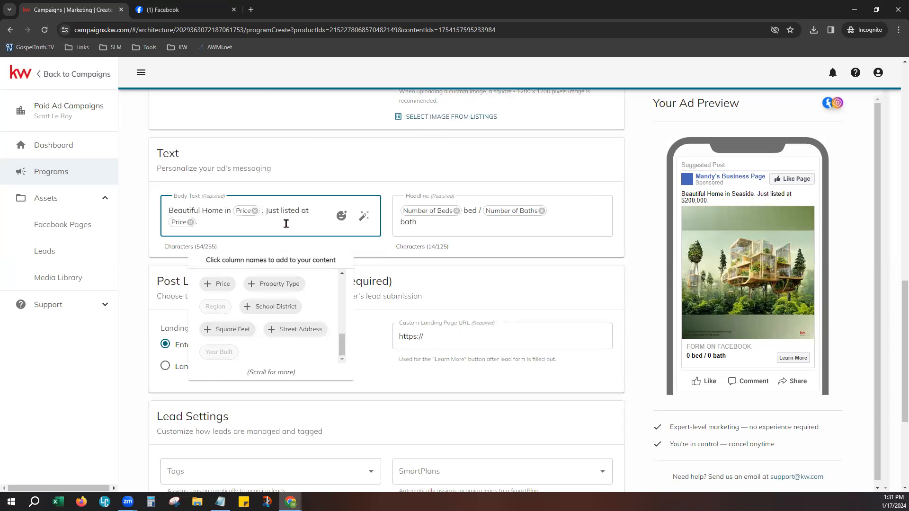
{"action": "left_click", "coordinate": [321, 182]}
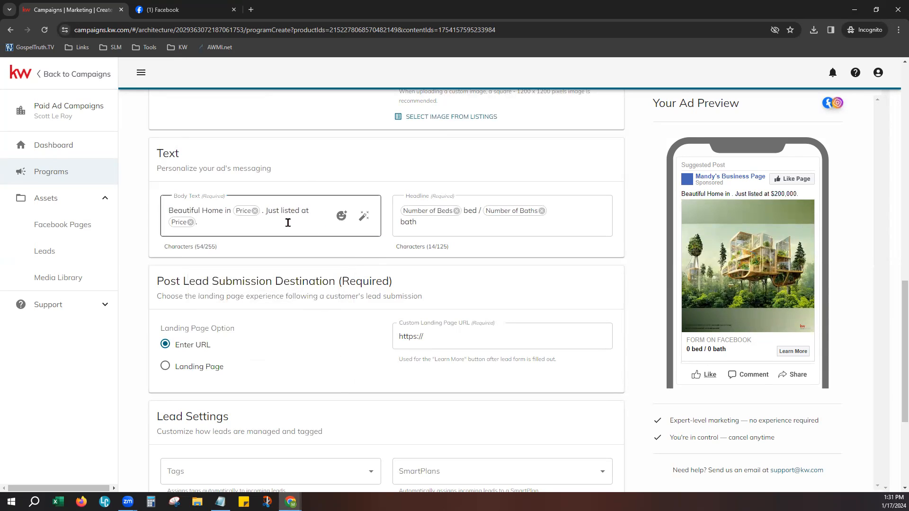
- Add three heart-eyes emojis after the Price field in the body text
{"action": "left_click", "coordinate": [341, 215]}
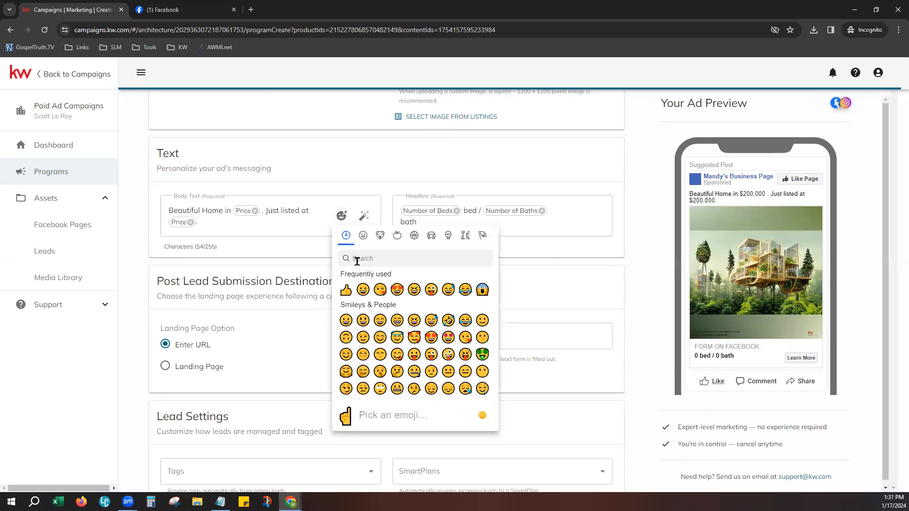
{"action": "left_click", "coordinate": [401, 290]}
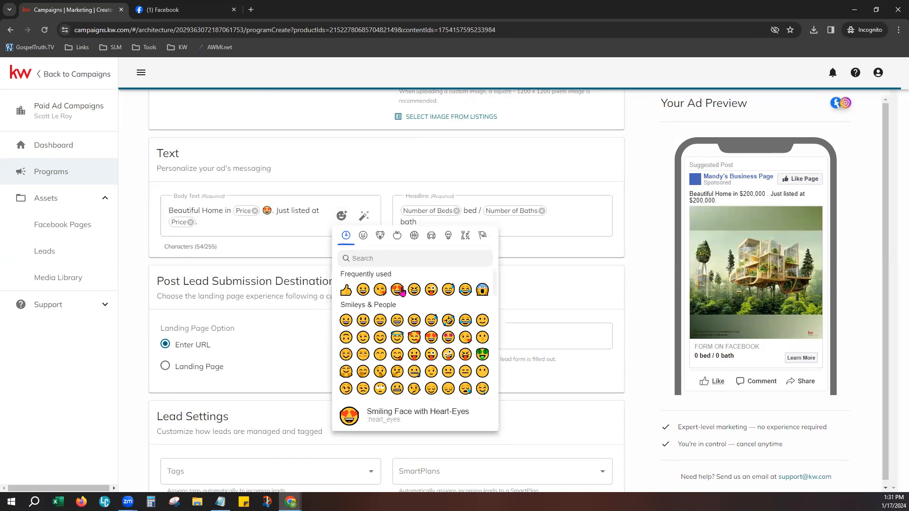
{"action": "left_click", "coordinate": [401, 291]}
{"action": "left_click", "coordinate": [401, 290]}
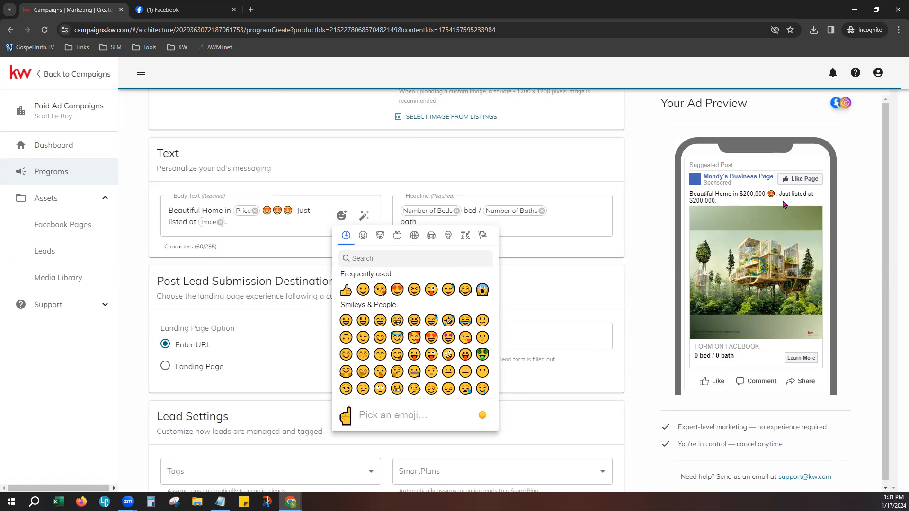
{"action": "left_click", "coordinate": [265, 230]}
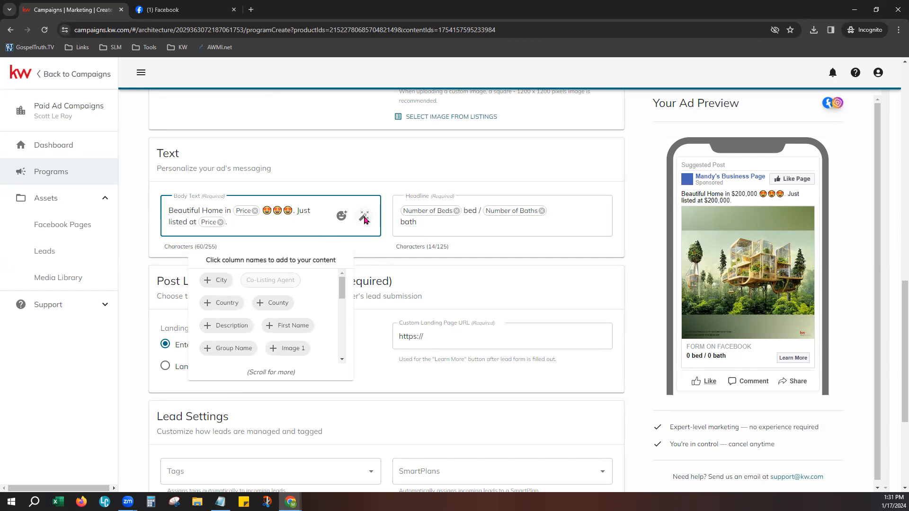
{"action": "left_click", "coordinate": [365, 219]}
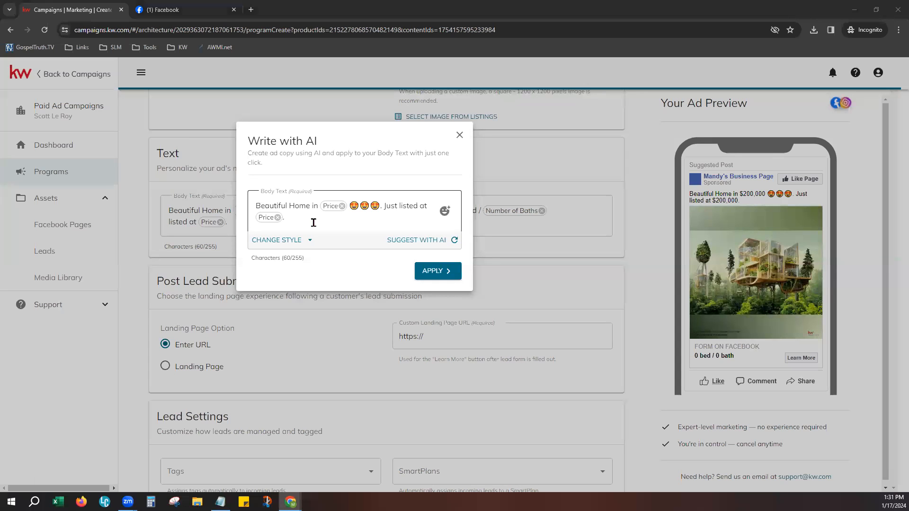
{"action": "left_click", "coordinate": [303, 244]}
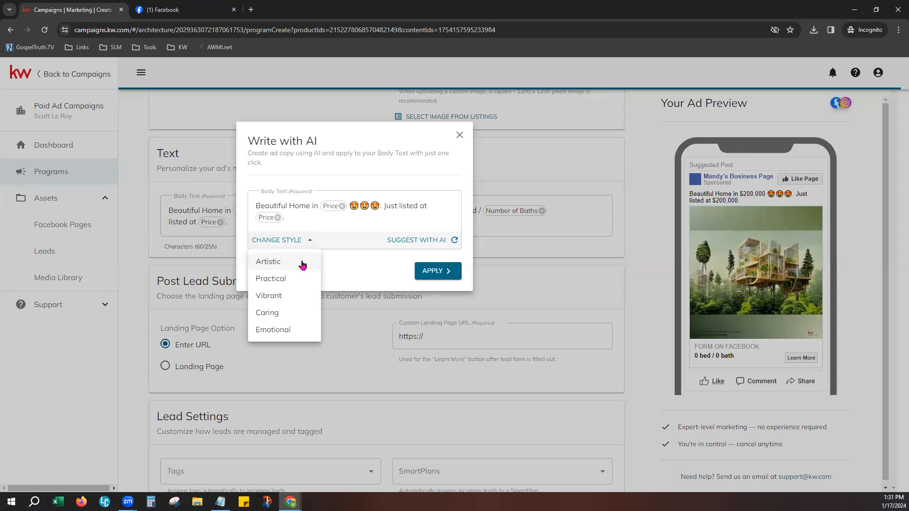
{"action": "left_click", "coordinate": [303, 263]}
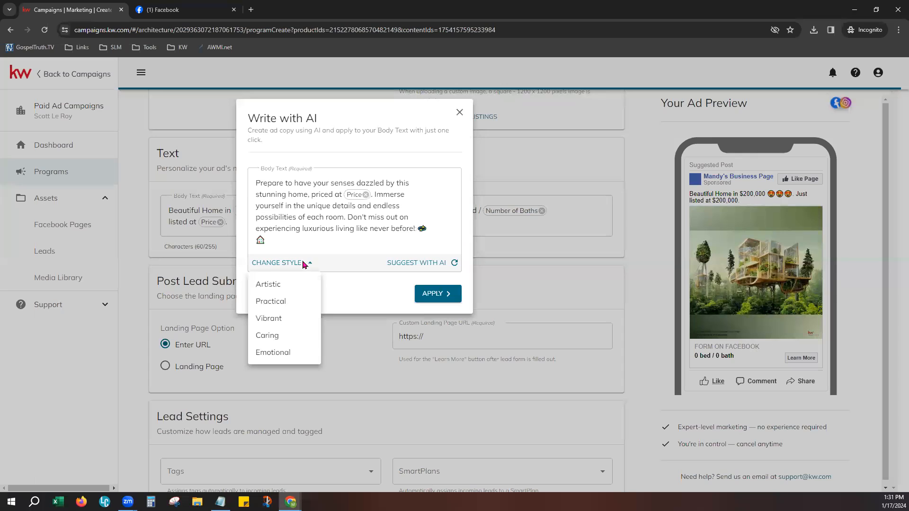
{"action": "left_click", "coordinate": [300, 218]}
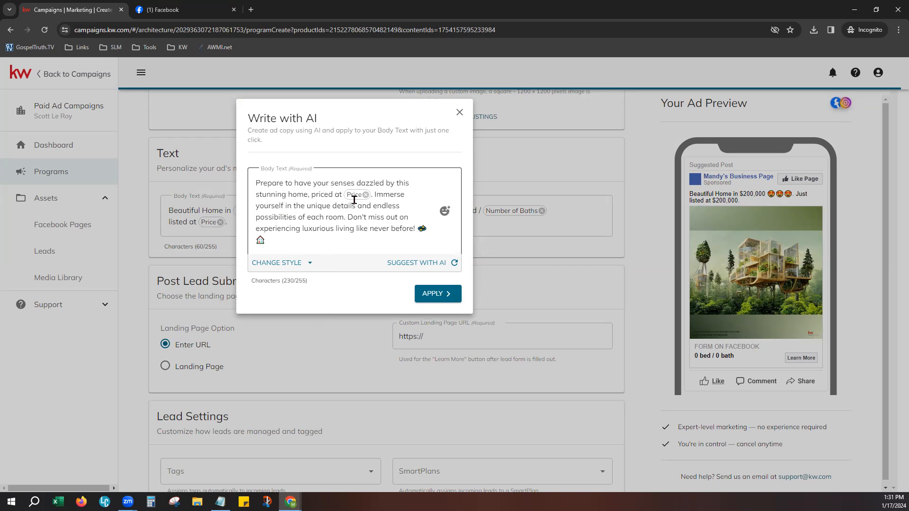
{"action": "left_click", "coordinate": [422, 266]}
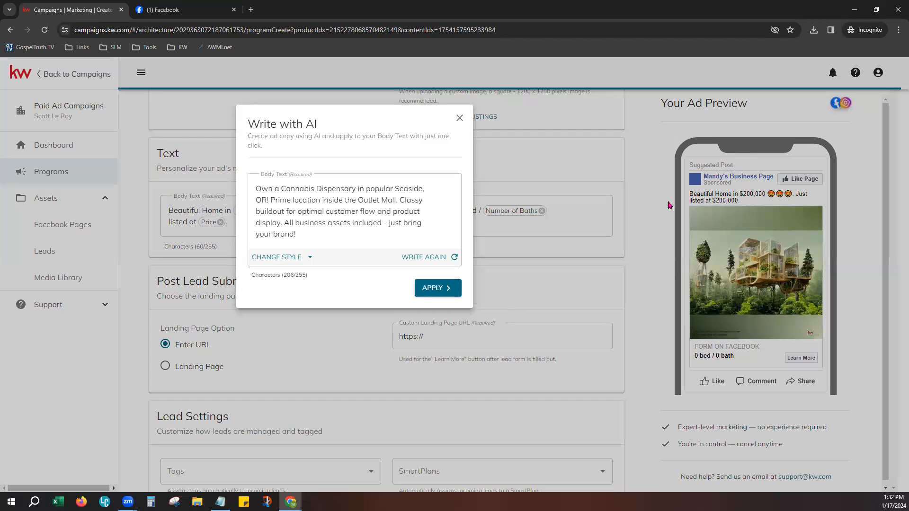
{"action": "left_click", "coordinate": [460, 117]}
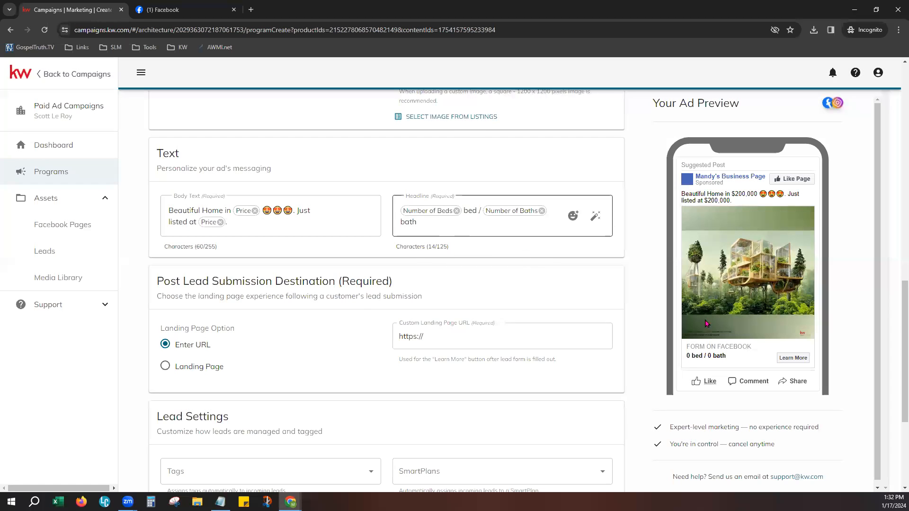
{"action": "mouse_move", "coordinate": [573, 221]}
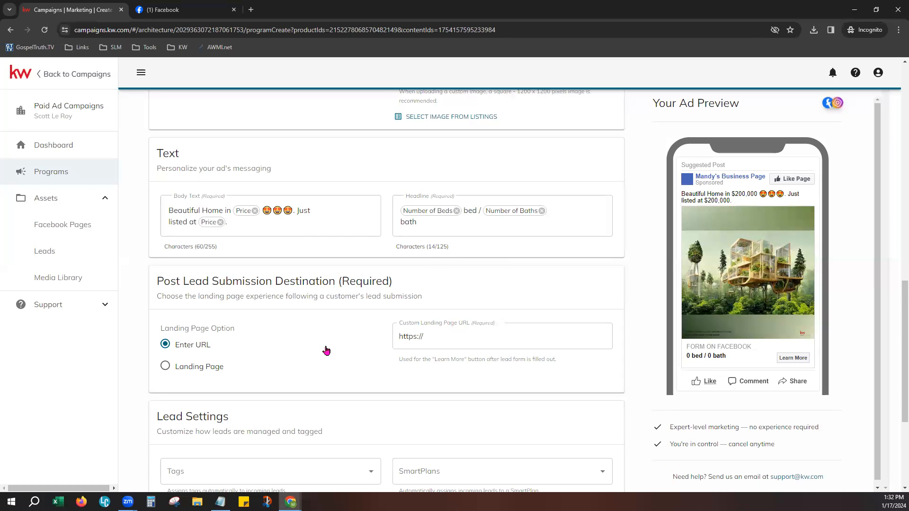
{"action": "scroll", "coordinate": [328, 332], "scroll_direction": "down", "scroll_amount": 2}
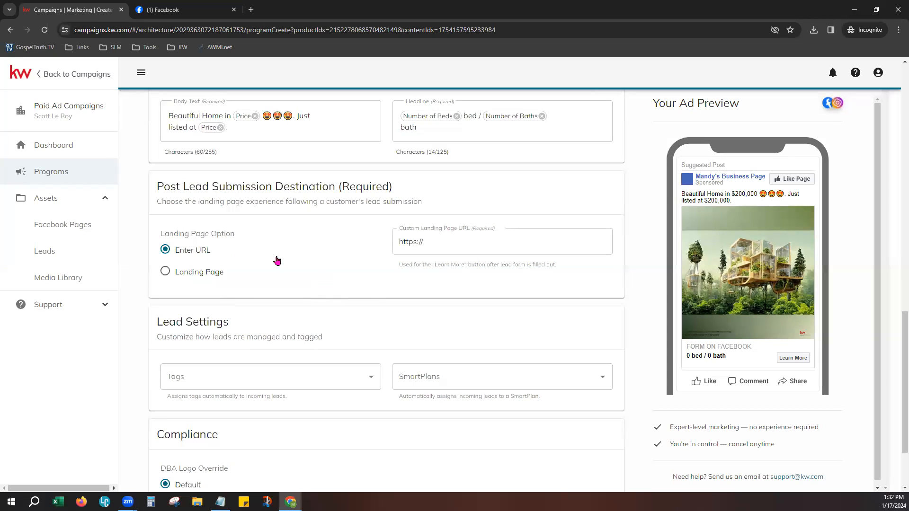
- Enter the agent's kw.com marketing site as the custom landing page URL, preview it, then choose the Landing Page option
{"action": "left_click", "coordinate": [493, 240]}
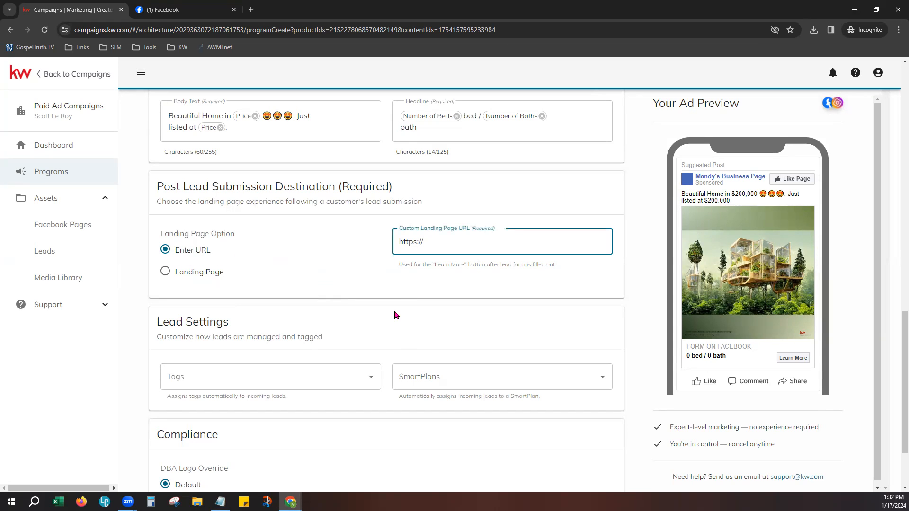
{"action": "type", "text": "scottleroymarketing.kw.com"}
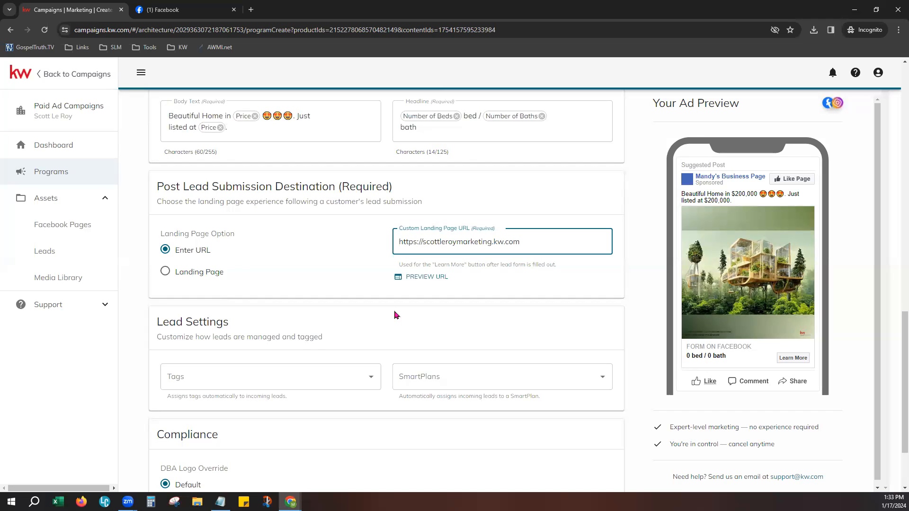
{"action": "left_click", "coordinate": [432, 282]}
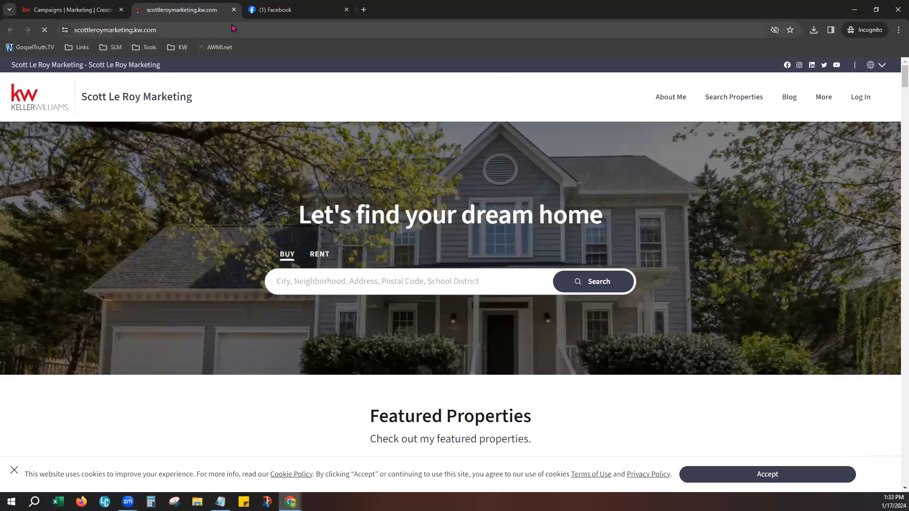
{"action": "left_click", "coordinate": [234, 10]}
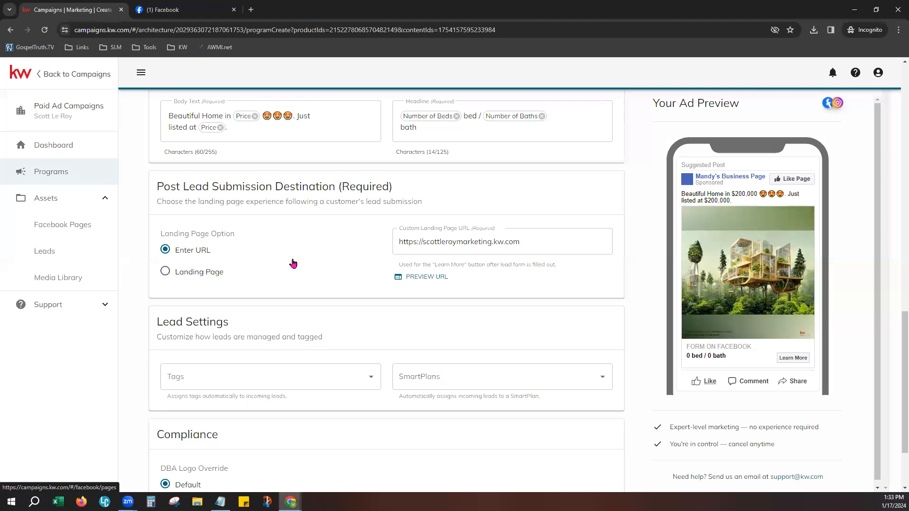
{"action": "left_click", "coordinate": [187, 277]}
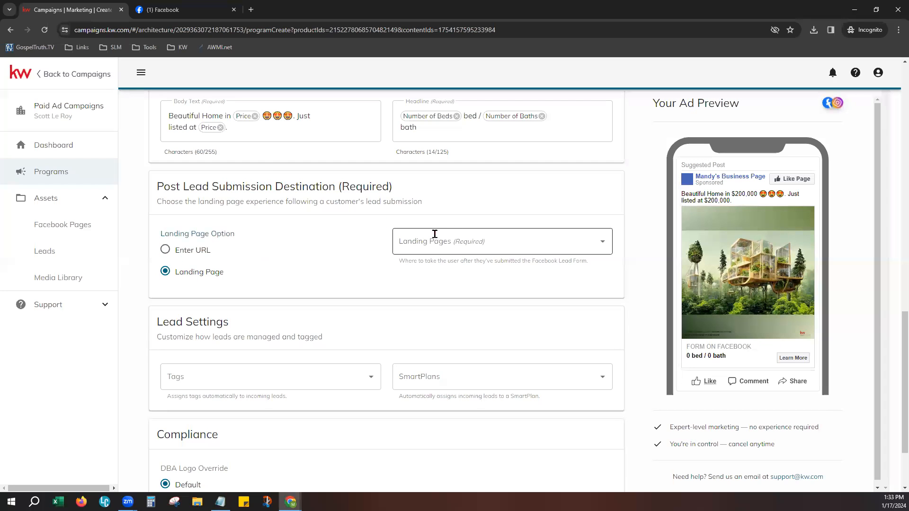
- Choose 'Download My App' from the Landing Pages list as the post-submission destination
{"action": "left_click", "coordinate": [507, 238]}
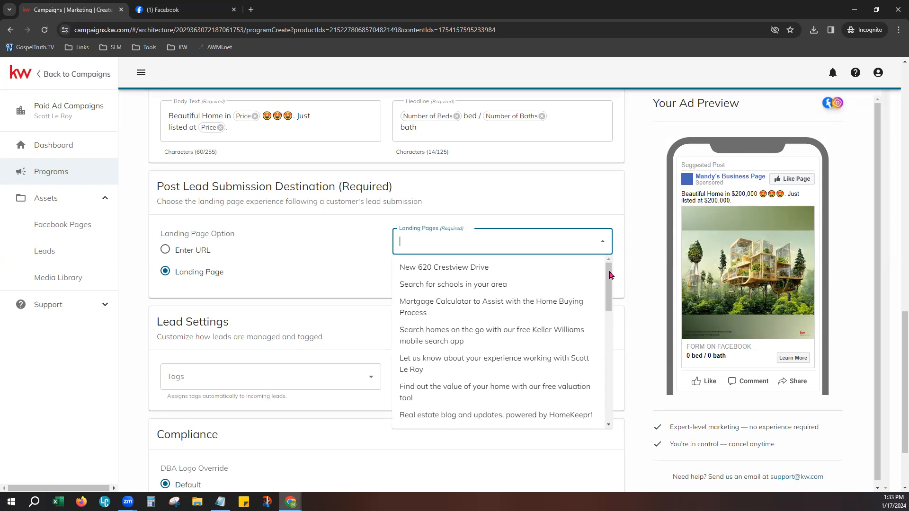
{"action": "left_click_drag", "start_coordinate": [610, 275], "coordinate": [604, 392]}
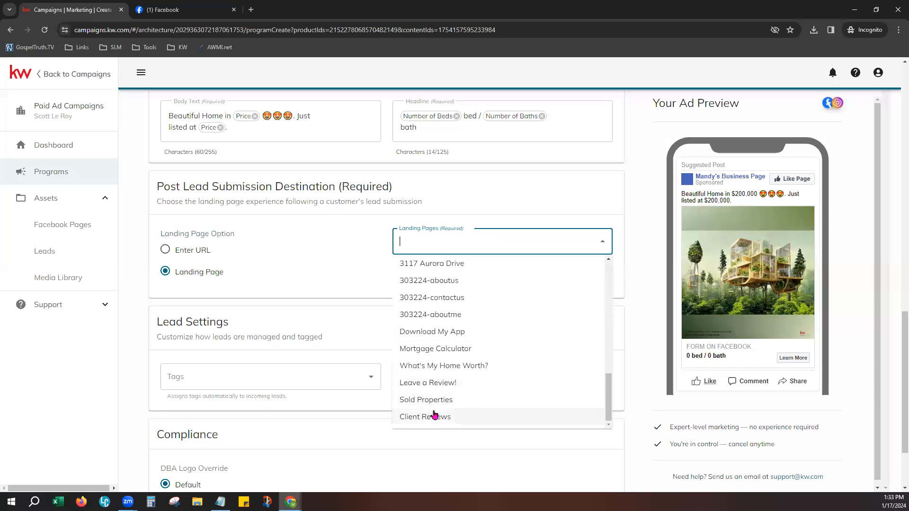
{"action": "left_click", "coordinate": [444, 332]}
{"action": "left_click", "coordinate": [343, 249]}
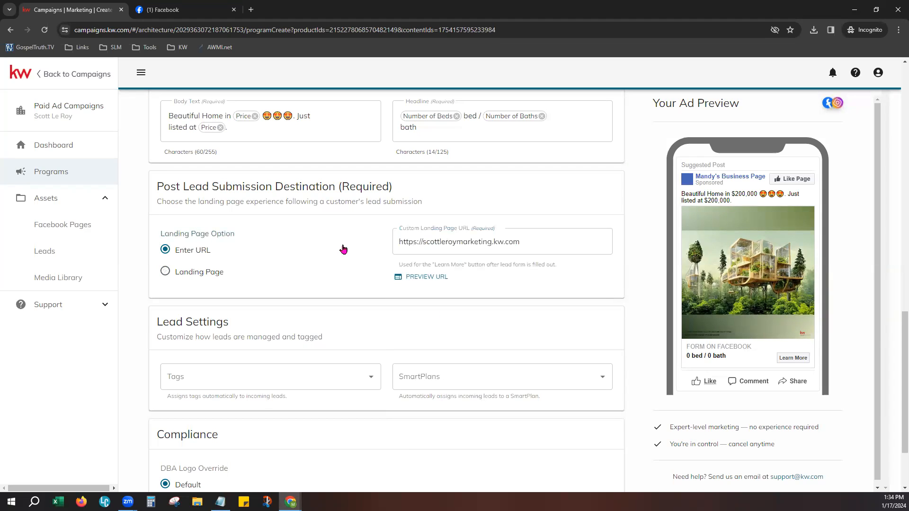
{"action": "left_click", "coordinate": [196, 273]}
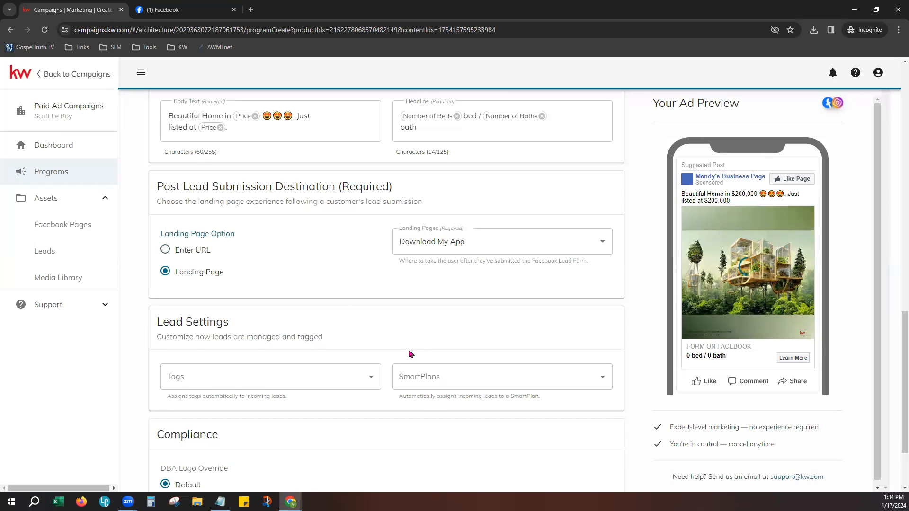
{"action": "scroll", "coordinate": [410, 354], "scroll_direction": "down", "scroll_amount": 2}
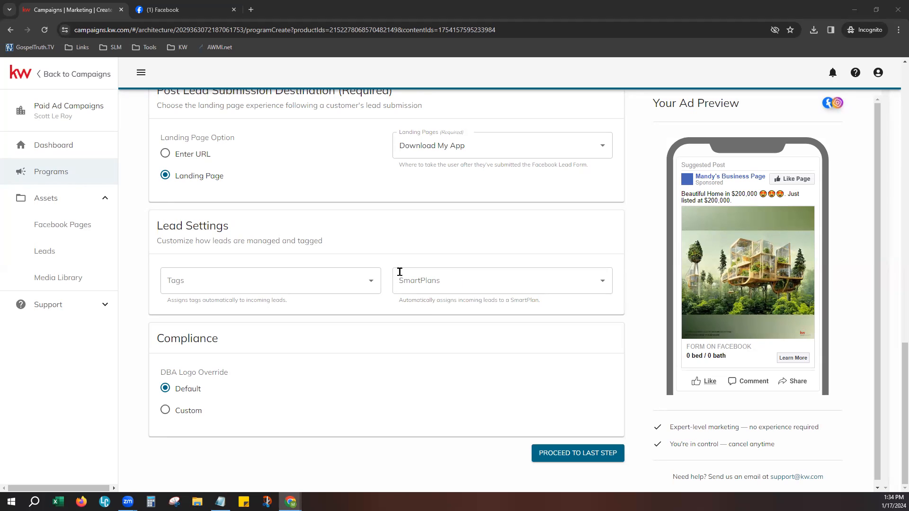
- Create and apply the new lead tag 'FB AD 01-17-24'
{"action": "left_click", "coordinate": [331, 281]}
{"action": "type", "text": "FB AD"}
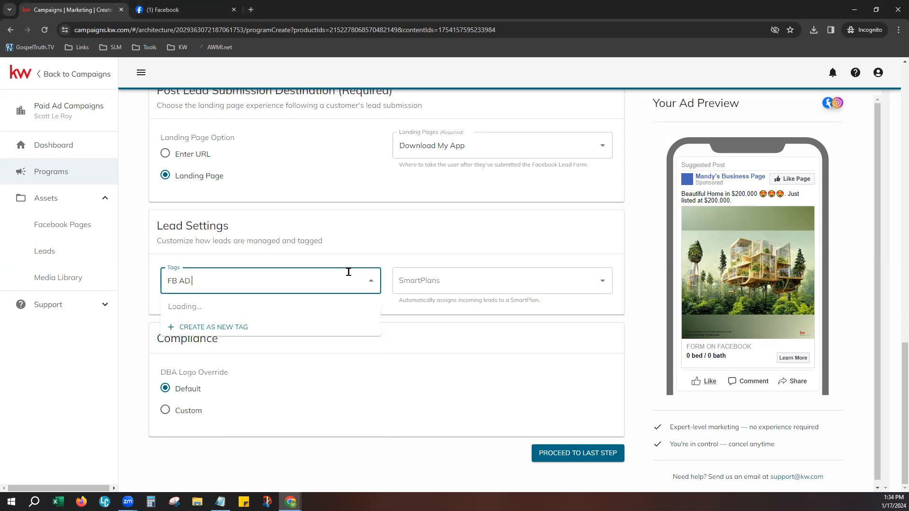
{"action": "type", "text": " 01-17-24"}
{"action": "left_click", "coordinate": [220, 328]}
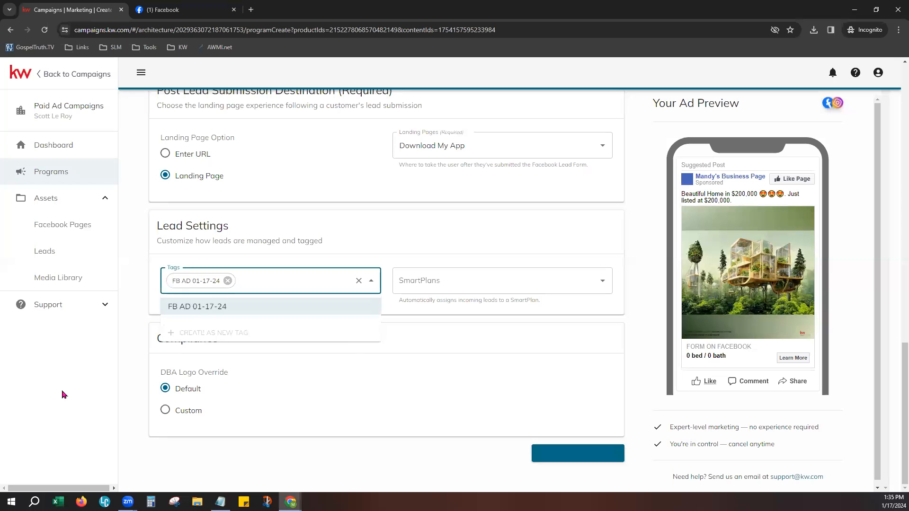
{"action": "left_click", "coordinate": [341, 251]}
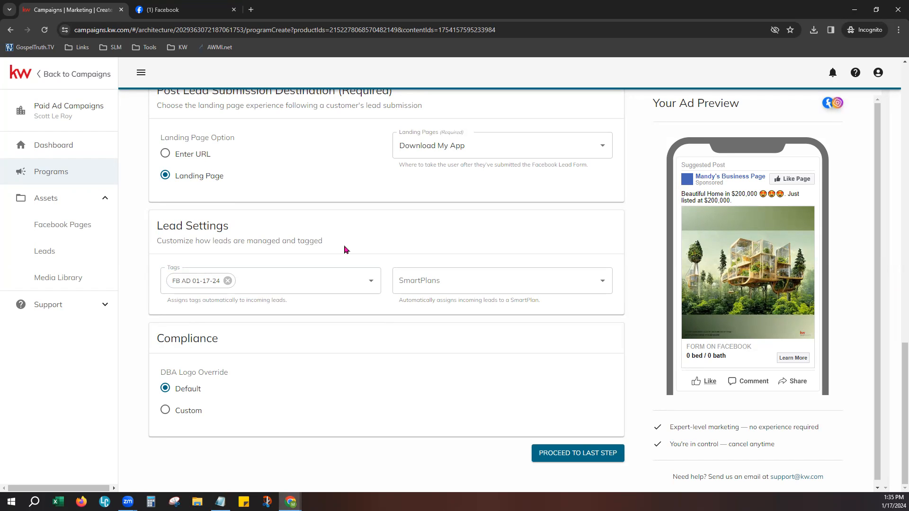
- Assign new leads to the '36 Touch' SmartPlan
{"action": "left_click", "coordinate": [455, 281]}
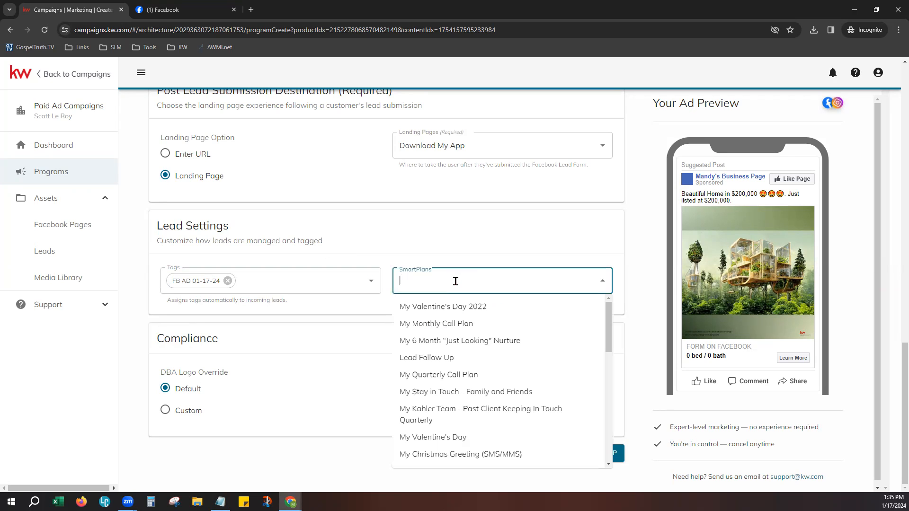
{"action": "scroll", "coordinate": [528, 349], "scroll_direction": "down", "scroll_amount": 1}
{"action": "scroll", "coordinate": [530, 349], "scroll_direction": "down", "scroll_amount": 1}
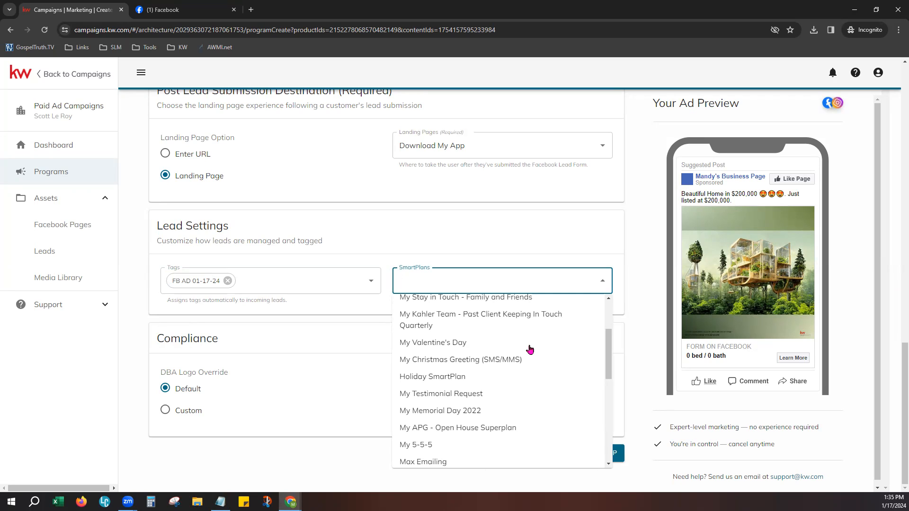
{"action": "scroll", "coordinate": [513, 381], "scroll_direction": "down", "scroll_amount": 2}
{"action": "scroll", "coordinate": [517, 382], "scroll_direction": "down", "scroll_amount": 3}
{"action": "scroll", "coordinate": [516, 380], "scroll_direction": "down", "scroll_amount": 5}
{"action": "scroll", "coordinate": [516, 378], "scroll_direction": "down", "scroll_amount": 3}
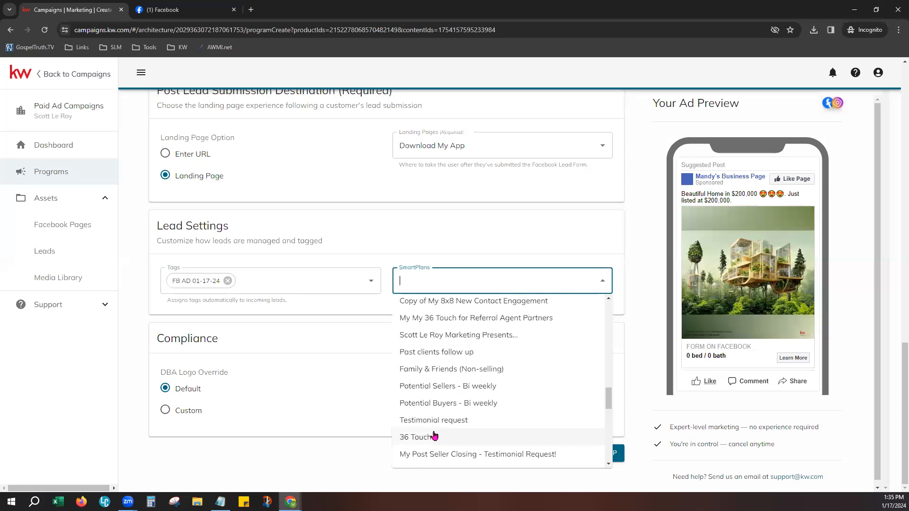
{"action": "left_click", "coordinate": [434, 436]}
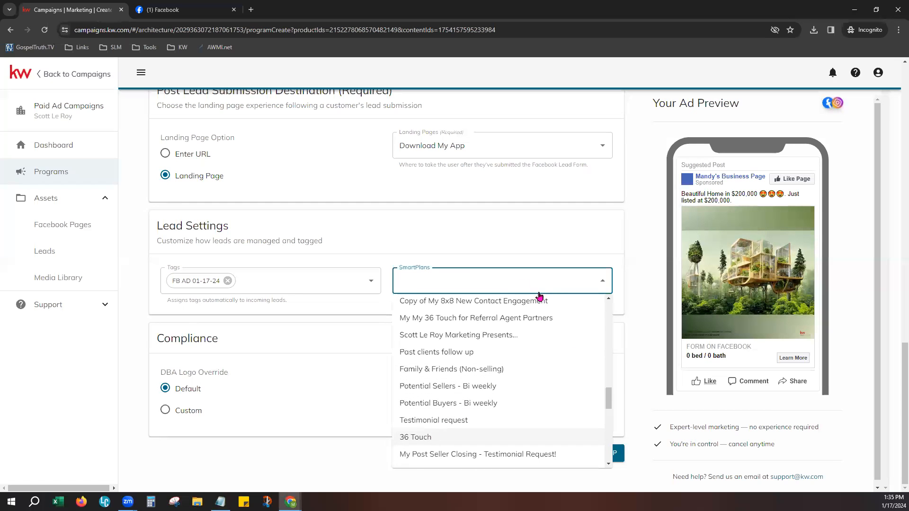
{"action": "left_click", "coordinate": [496, 239]}
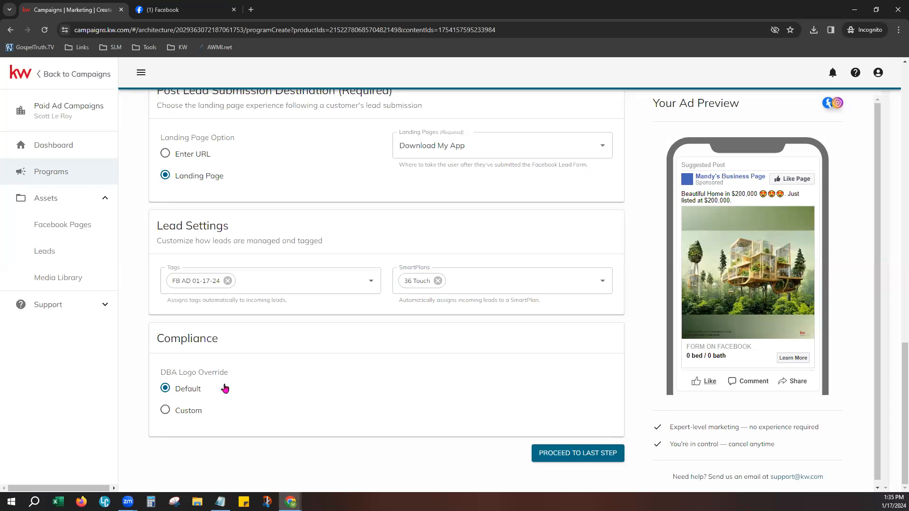
- Keep the DBA Logo Override on Default after trying Custom, and proceed to the last step
{"action": "left_click_drag", "start_coordinate": [164, 339], "coordinate": [211, 339]}
{"action": "left_click", "coordinate": [278, 363]}
{"action": "left_click", "coordinate": [165, 410]}
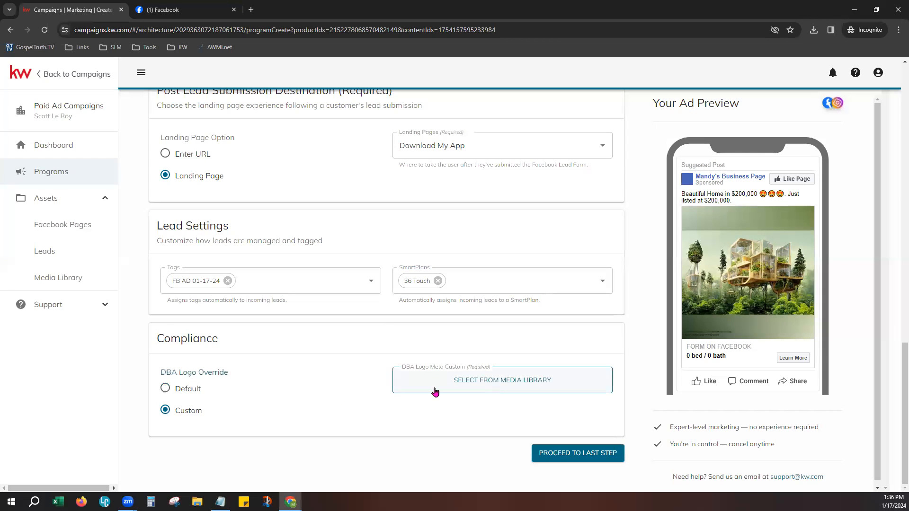
{"action": "left_click", "coordinate": [184, 391]}
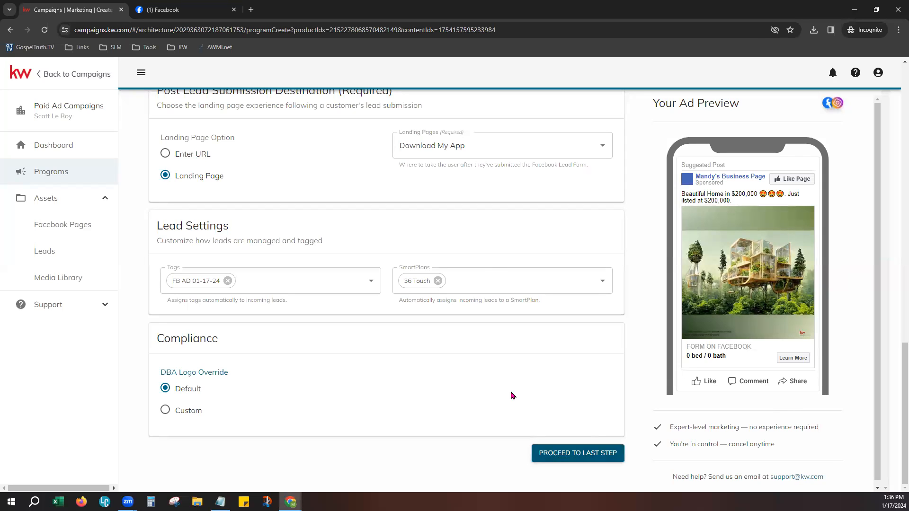
{"action": "left_click", "coordinate": [589, 456]}
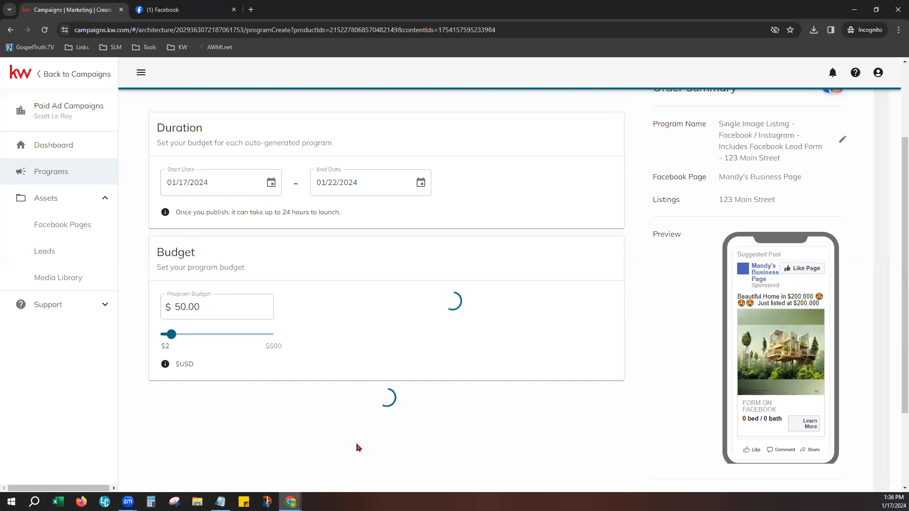
- Set the ad's start date to January 19, 2024 and end date to January 26, 2024
{"action": "scroll", "coordinate": [516, 364], "scroll_direction": "up", "scroll_amount": 3}
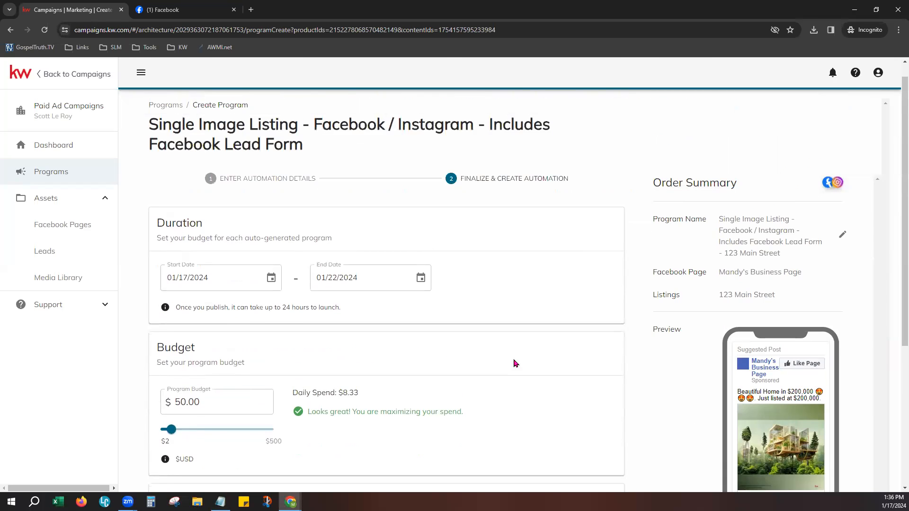
{"action": "scroll", "coordinate": [515, 363], "scroll_direction": "up", "scroll_amount": 1}
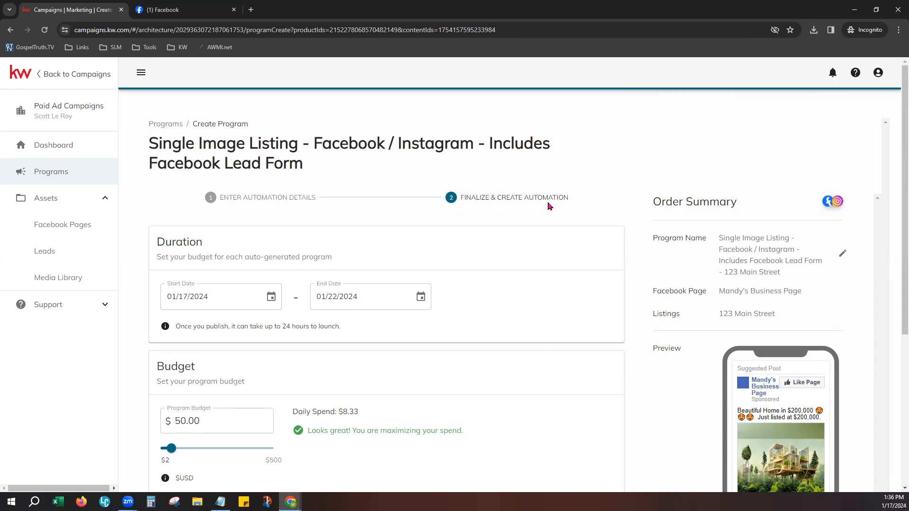
{"action": "scroll", "coordinate": [479, 349], "scroll_direction": "down", "scroll_amount": 1}
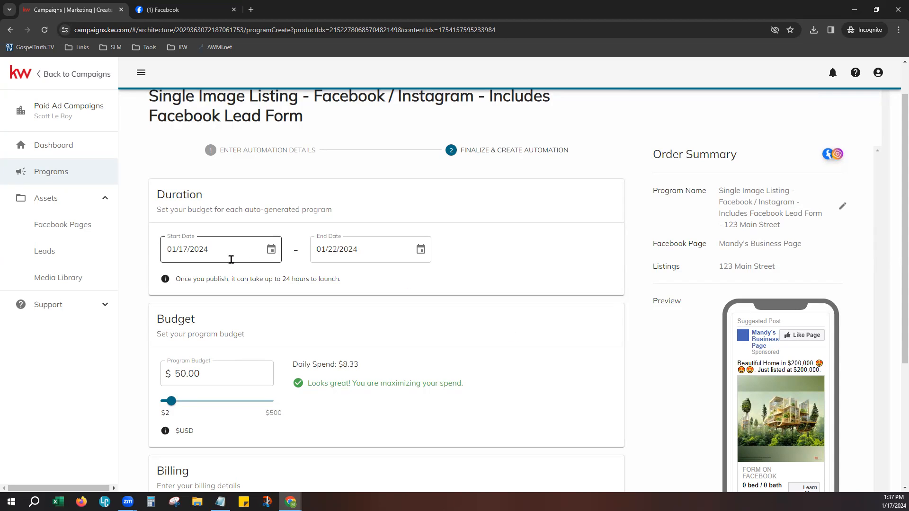
{"action": "left_click", "coordinate": [271, 249]}
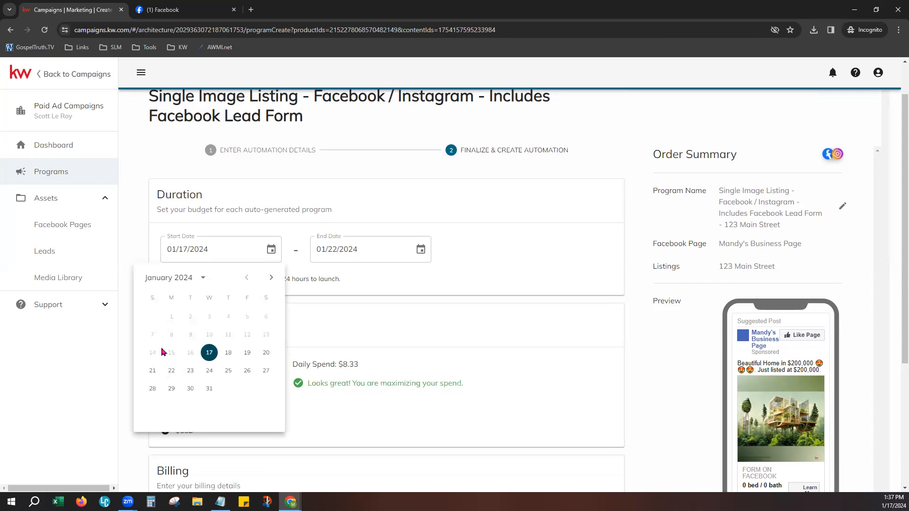
{"action": "left_click", "coordinate": [247, 352]}
{"action": "left_click", "coordinate": [420, 251]}
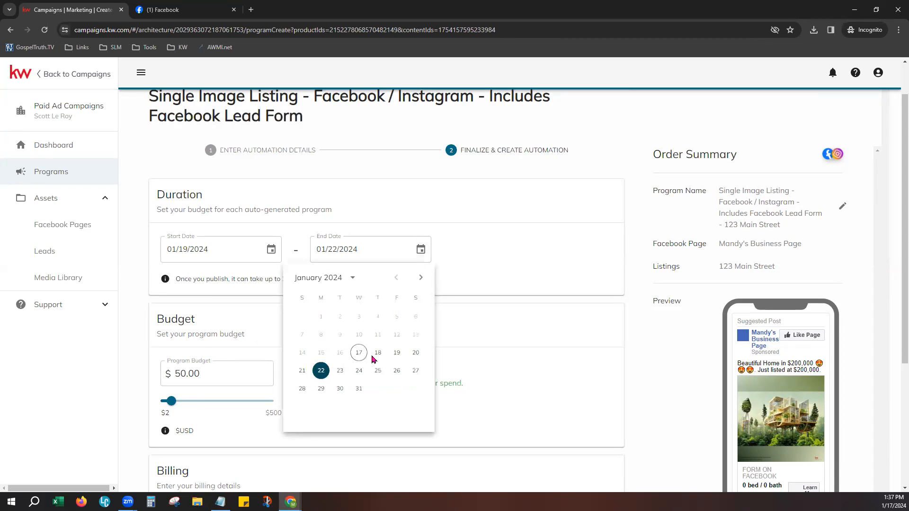
{"action": "left_click", "coordinate": [397, 370]}
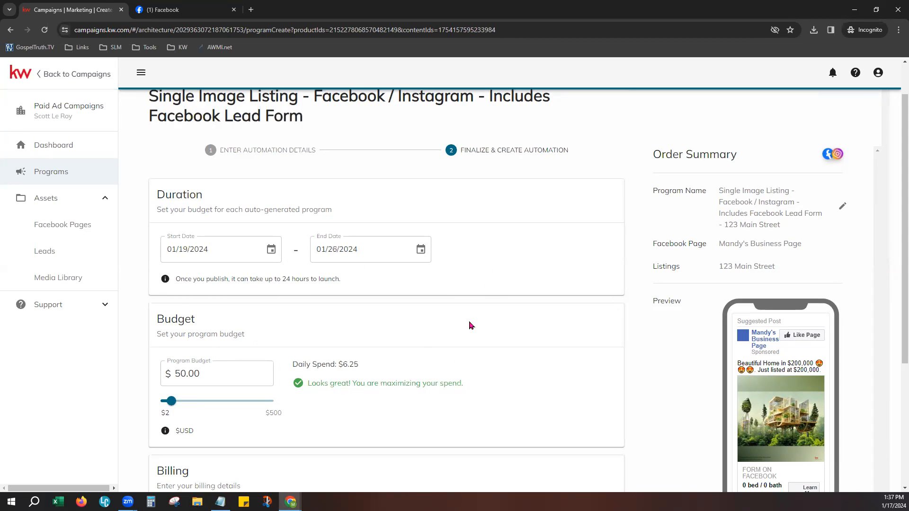
- Set the program budget to $55.00 ($6.88 daily) and check the $55.00 order total
{"action": "scroll", "coordinate": [517, 360], "scroll_direction": "down", "scroll_amount": 2}
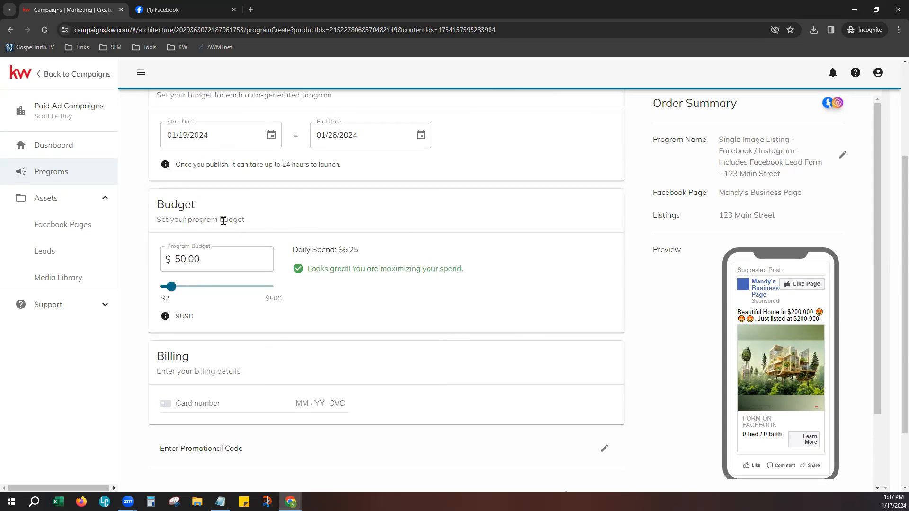
{"action": "left_click_drag", "start_coordinate": [296, 252], "coordinate": [369, 251]}
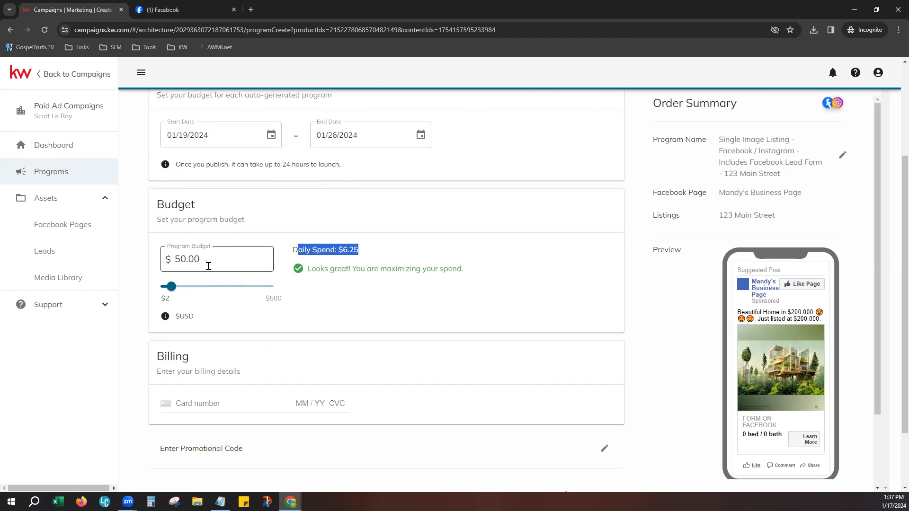
{"action": "left_click_drag", "start_coordinate": [176, 287], "coordinate": [220, 303]}
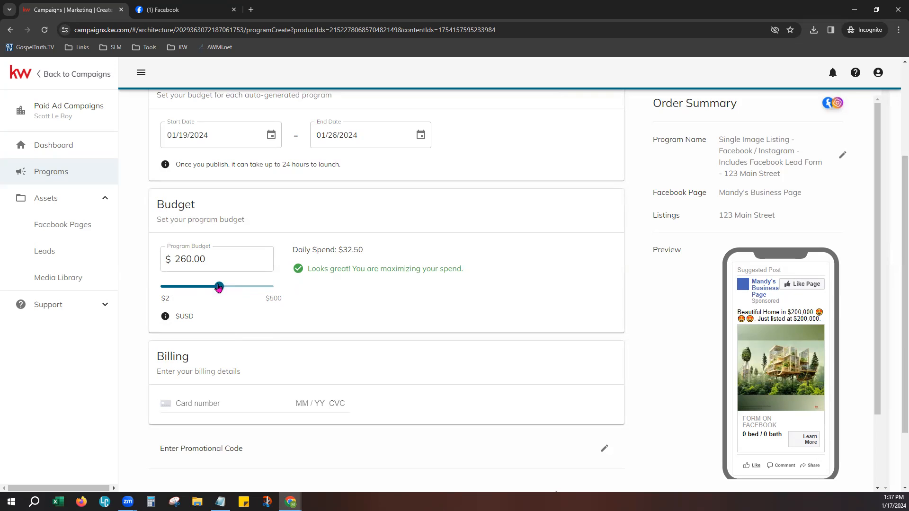
{"action": "left_click_drag", "start_coordinate": [219, 286], "coordinate": [175, 283]}
{"action": "scroll", "coordinate": [386, 377], "scroll_direction": "down", "scroll_amount": 2}
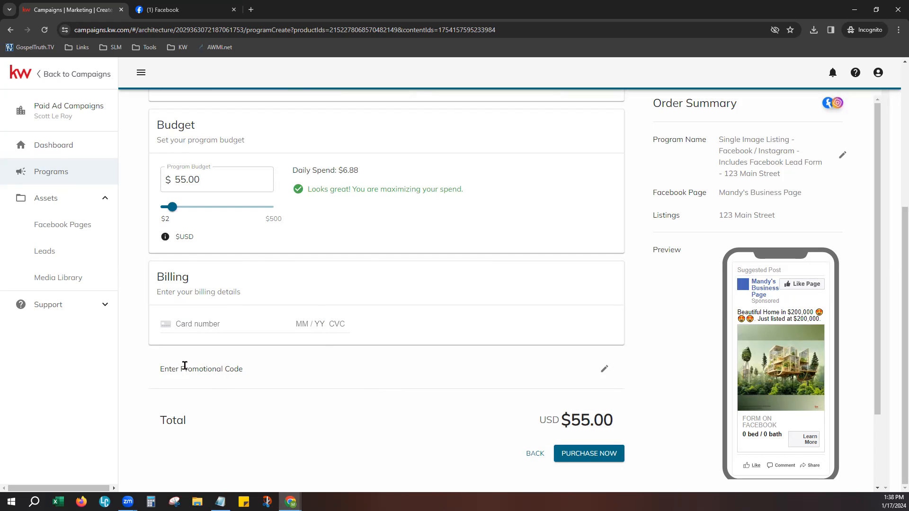
{"action": "left_click_drag", "start_coordinate": [180, 368], "coordinate": [242, 370]}
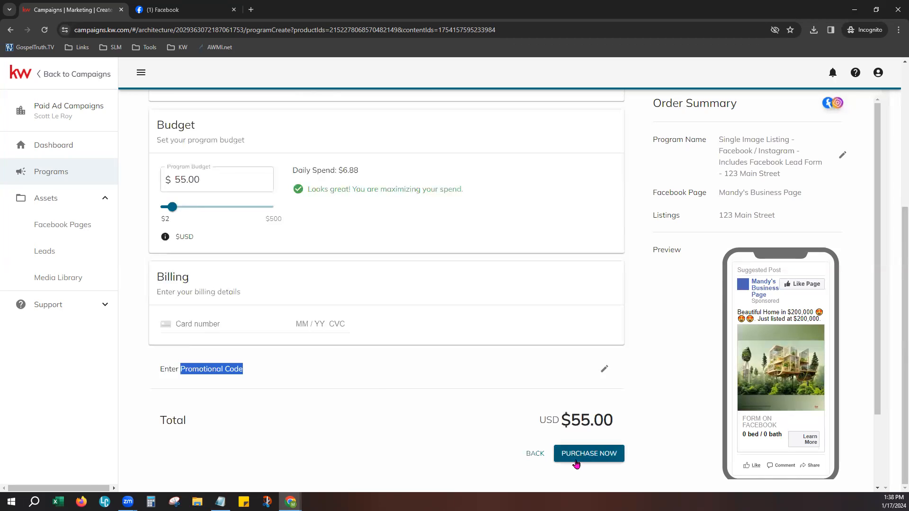
{"action": "scroll", "coordinate": [680, 404], "scroll_direction": "down", "scroll_amount": 2}
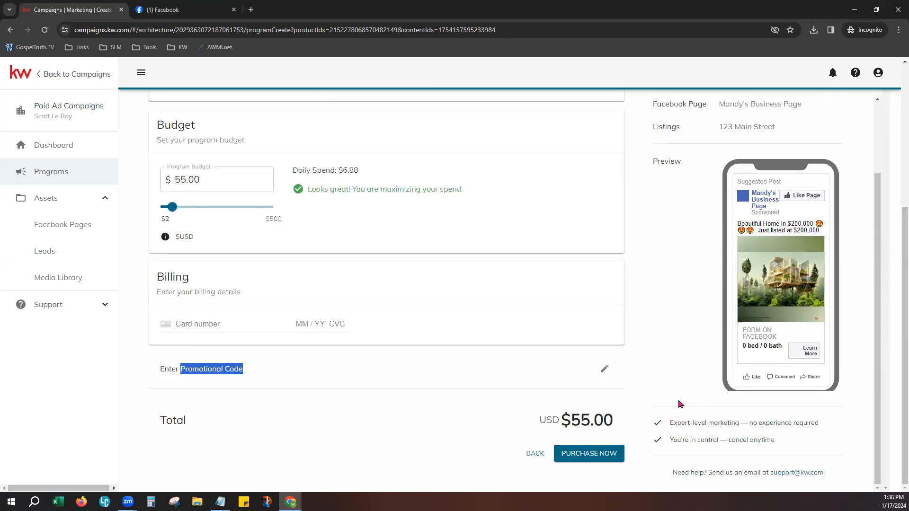
{"action": "scroll", "coordinate": [681, 404], "scroll_direction": "up", "scroll_amount": 2}
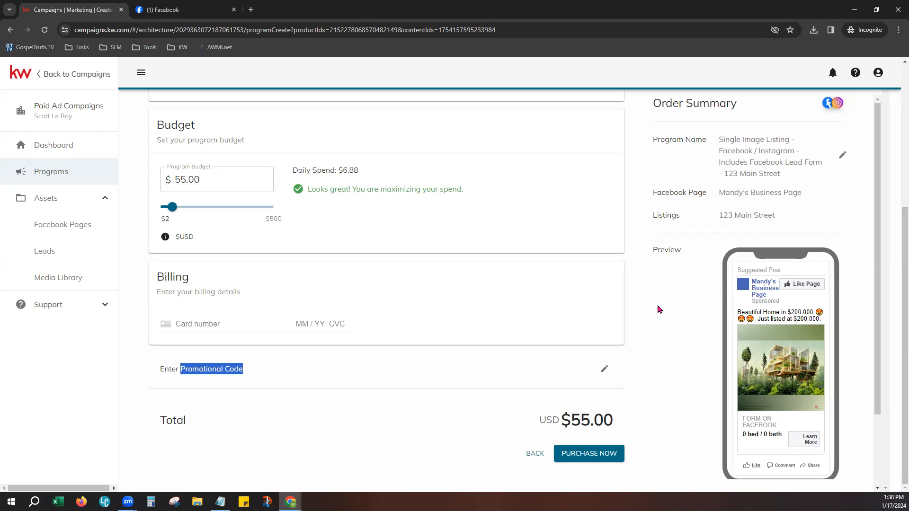
- Discard the unsaved listing program via Dashboard and begin an Attract Sellers Google Search program
{"action": "scroll", "coordinate": [658, 308], "scroll_direction": "up", "scroll_amount": 5}
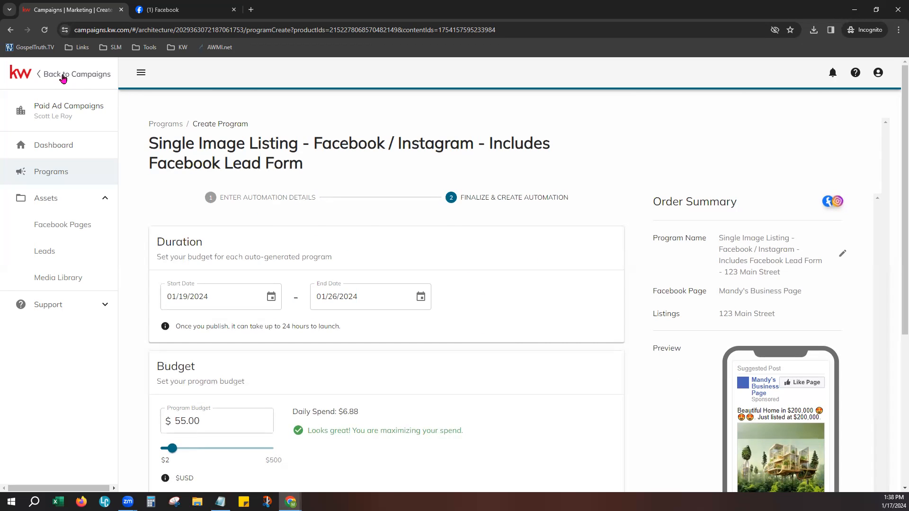
{"action": "left_click", "coordinate": [53, 148]}
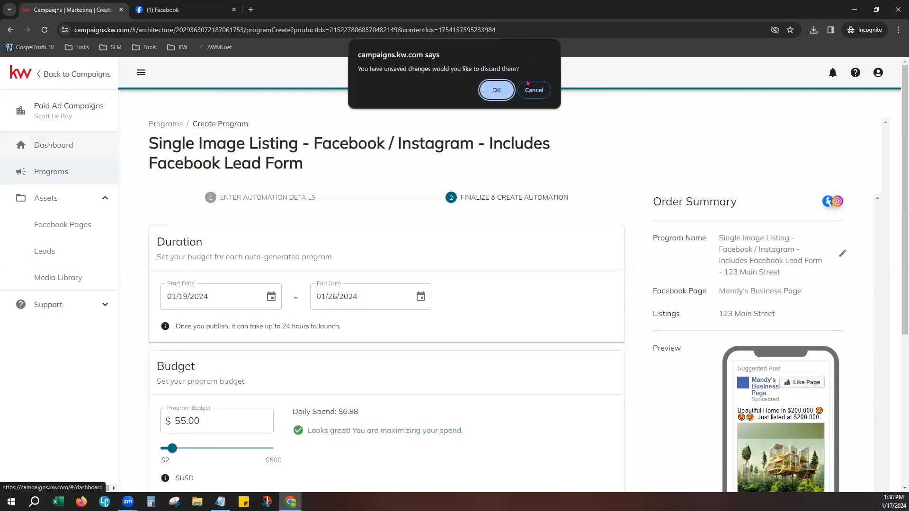
{"action": "left_click", "coordinate": [493, 90]}
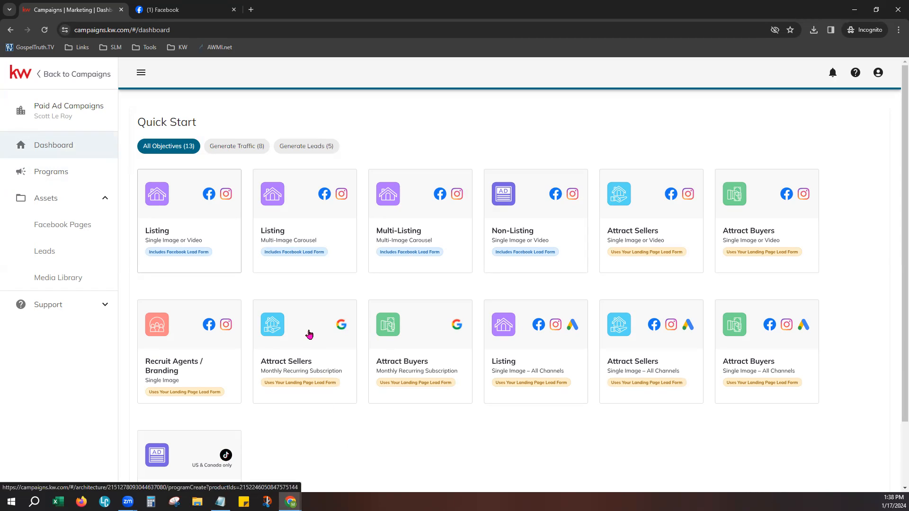
{"action": "left_click", "coordinate": [299, 346]}
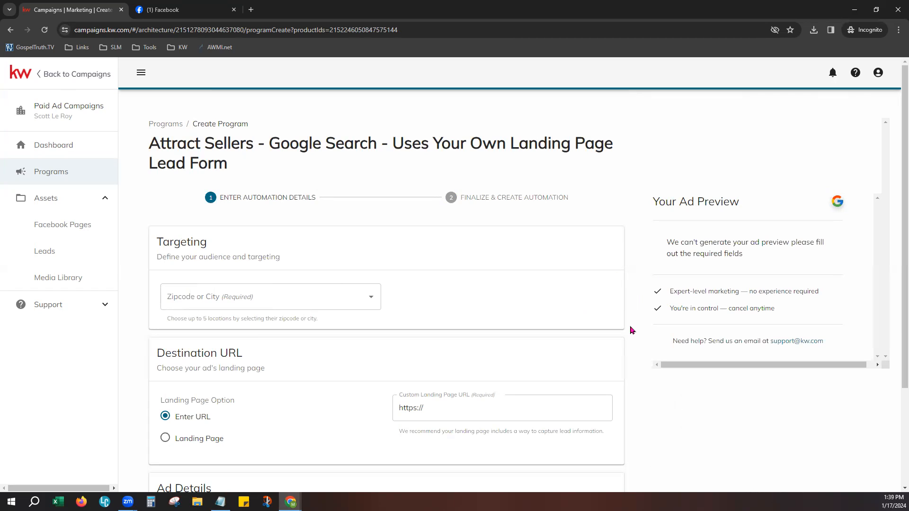
- Add Blue River, CO 80424 and Breckenridge, CO as the ad's target locations
{"action": "scroll", "coordinate": [630, 330], "scroll_direction": "down", "scroll_amount": 1}
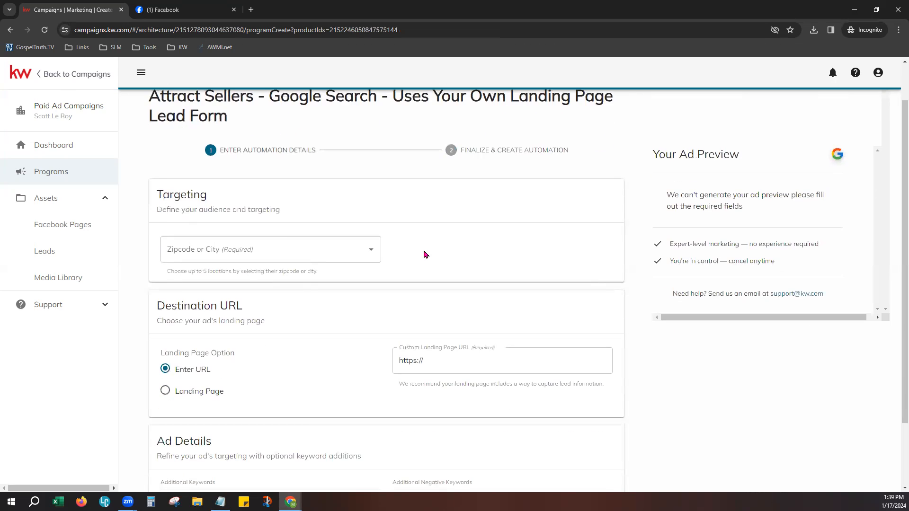
{"action": "left_click", "coordinate": [216, 258]}
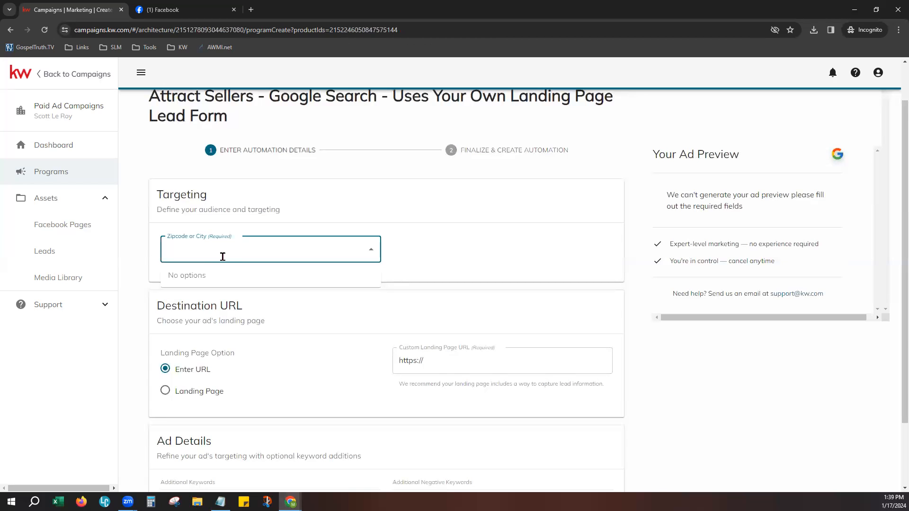
{"action": "type", "text": "80424"}
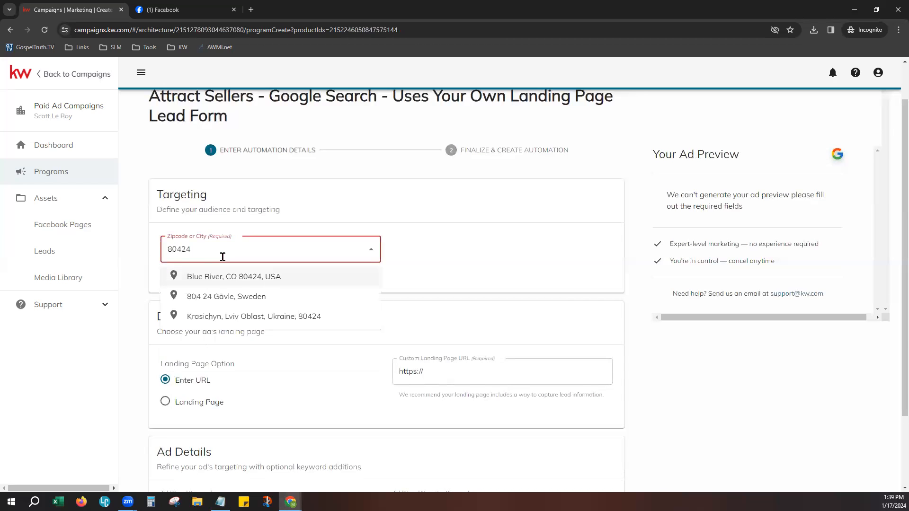
{"action": "left_click", "coordinate": [217, 275]}
{"action": "left_click", "coordinate": [298, 252]}
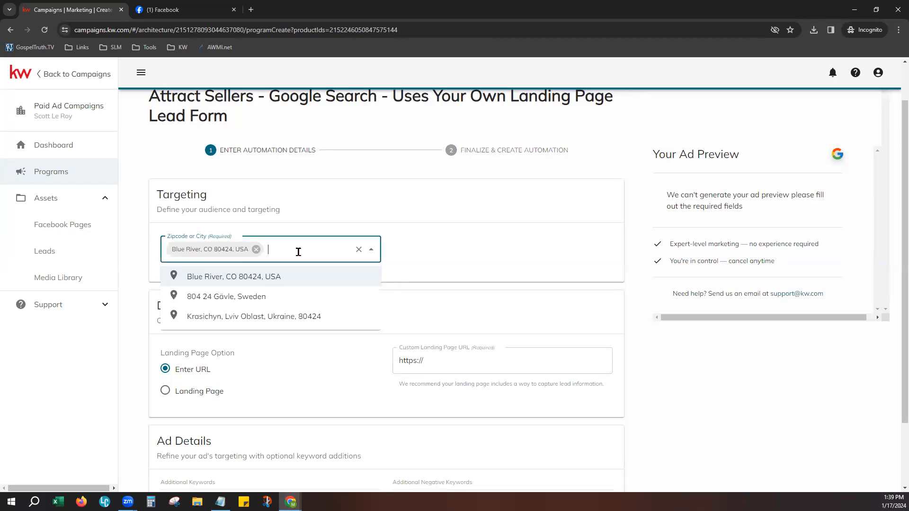
{"action": "type", "text": "Bre"}
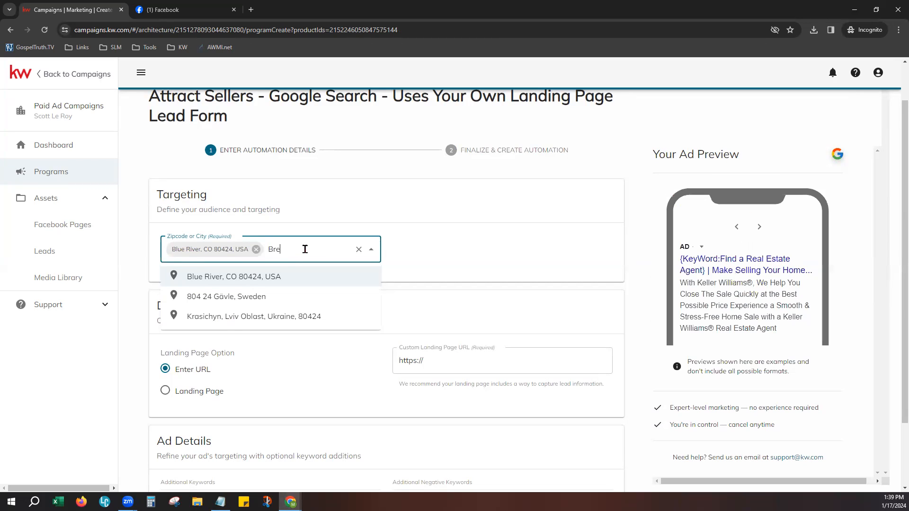
{"action": "type", "text": "cken"}
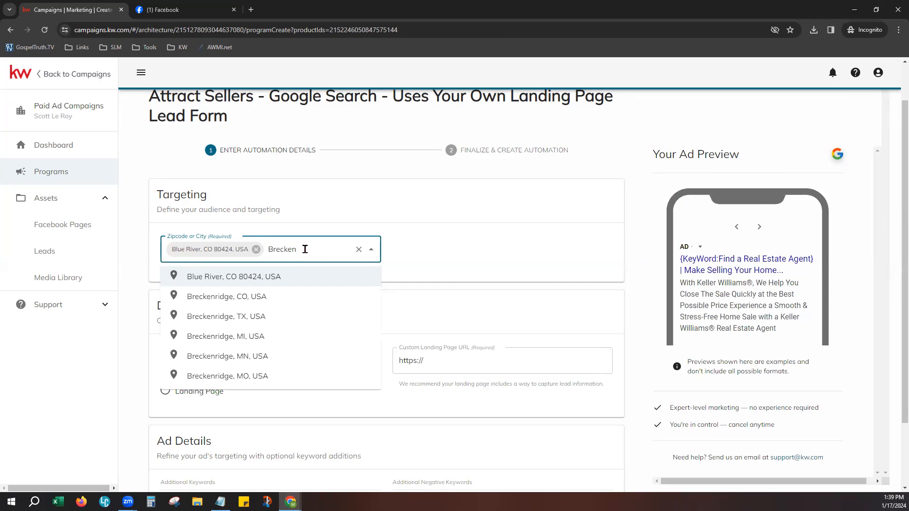
{"action": "left_click", "coordinate": [262, 296]}
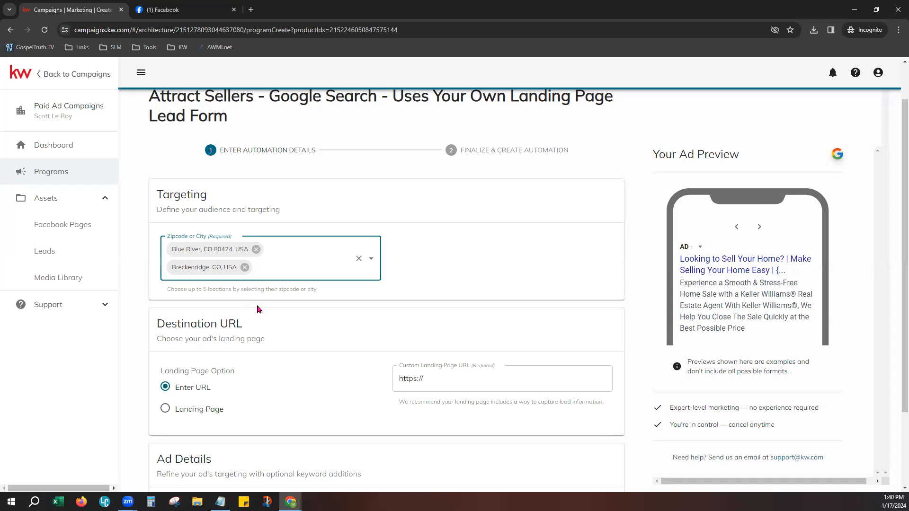
- Enter the agent's kw.com site as a custom URL, then switch the destination to the Landing Page option
{"action": "left_click", "coordinate": [438, 299]}
{"action": "scroll", "coordinate": [353, 357], "scroll_direction": "down", "scroll_amount": 1}
{"action": "scroll", "coordinate": [353, 356], "scroll_direction": "down", "scroll_amount": 1}
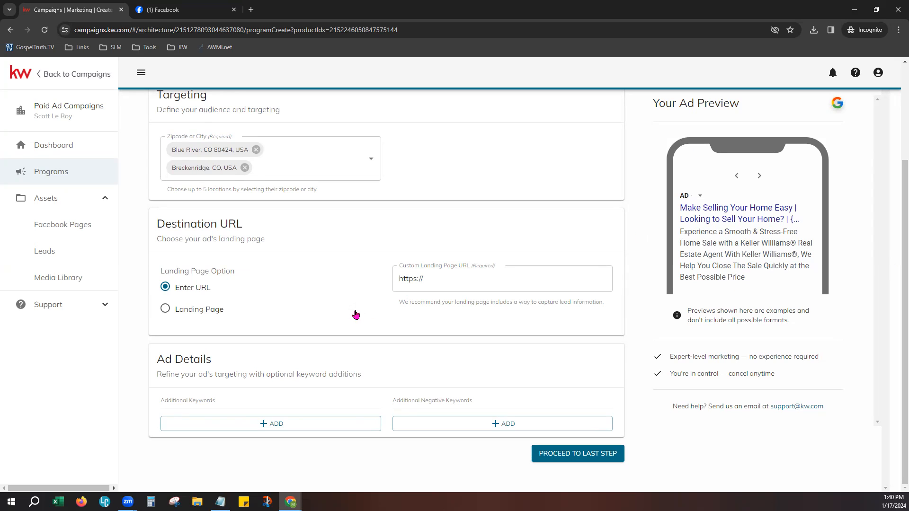
{"action": "scroll", "coordinate": [325, 327], "scroll_direction": "up", "scroll_amount": 3}
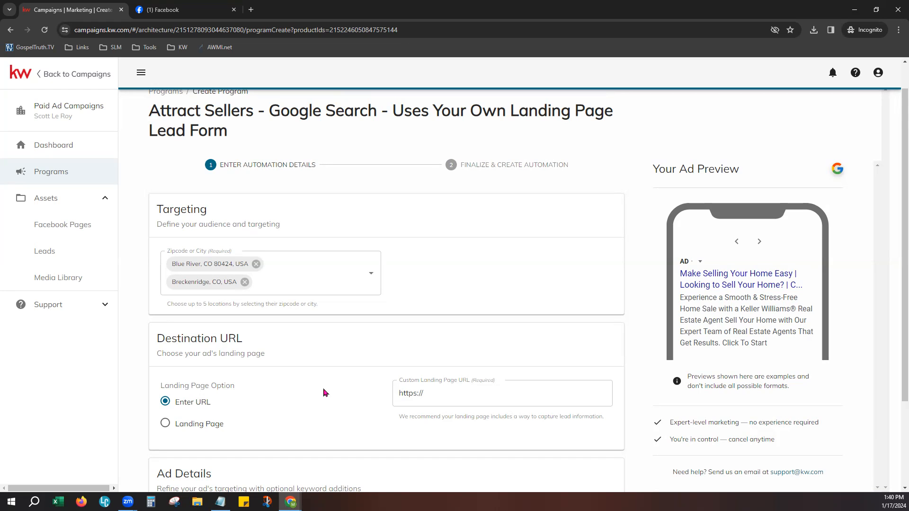
{"action": "scroll", "coordinate": [325, 396], "scroll_direction": "down", "scroll_amount": 3}
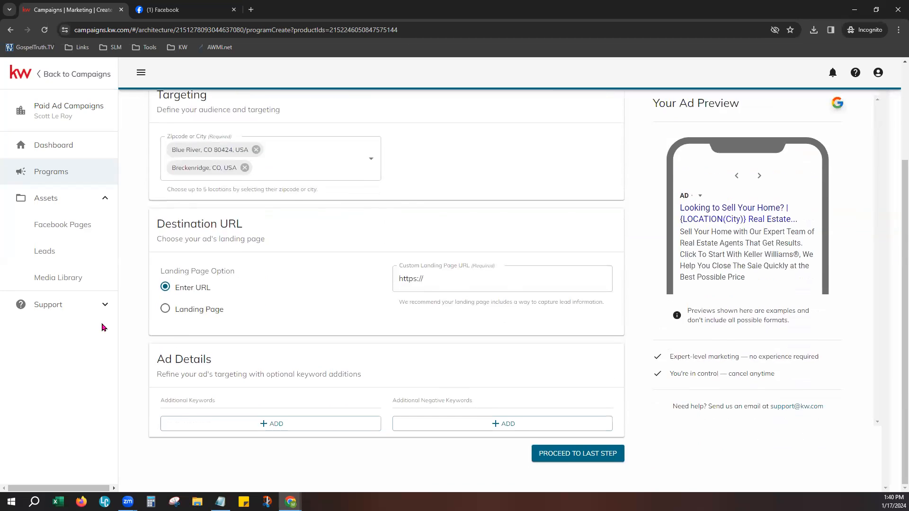
{"action": "left_click", "coordinate": [443, 272]}
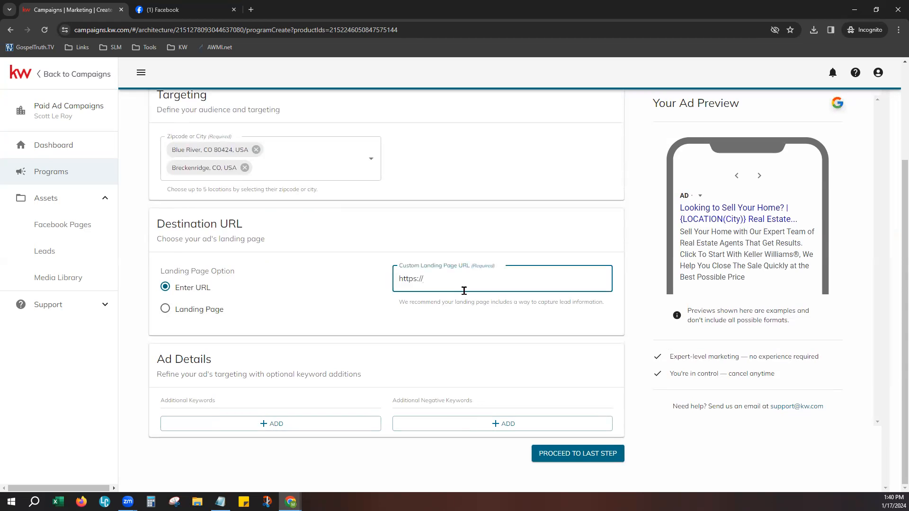
{"action": "type", "text": "sci"}
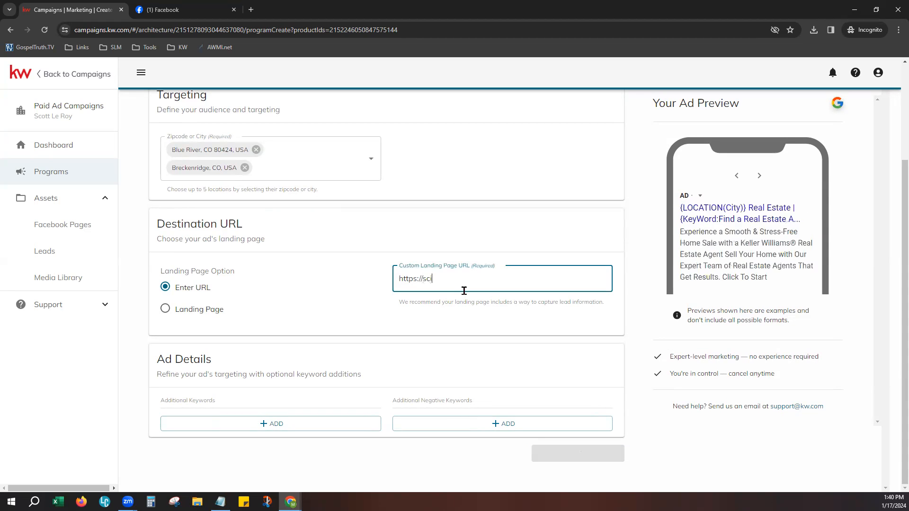
{"action": "key", "text": "BackSpace"}
{"action": "type", "text": "ottleroymarketing.kw.com"}
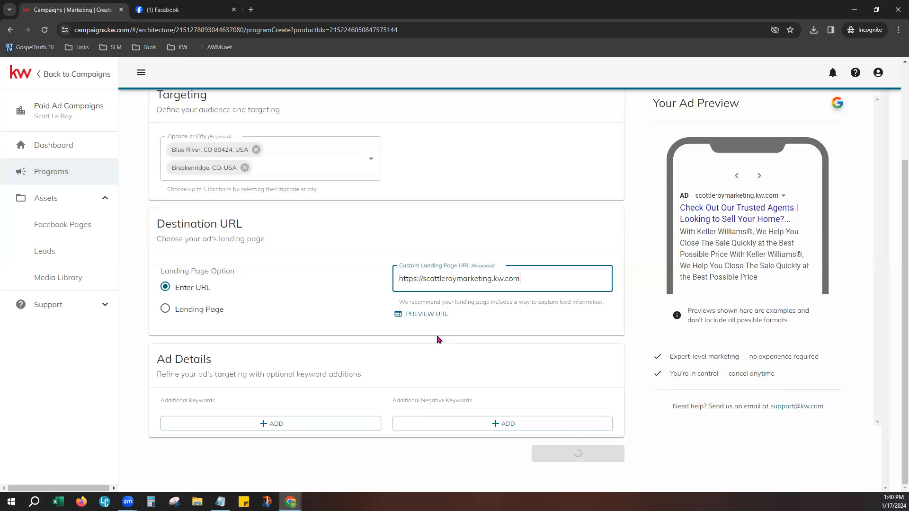
{"action": "left_click", "coordinate": [187, 314]}
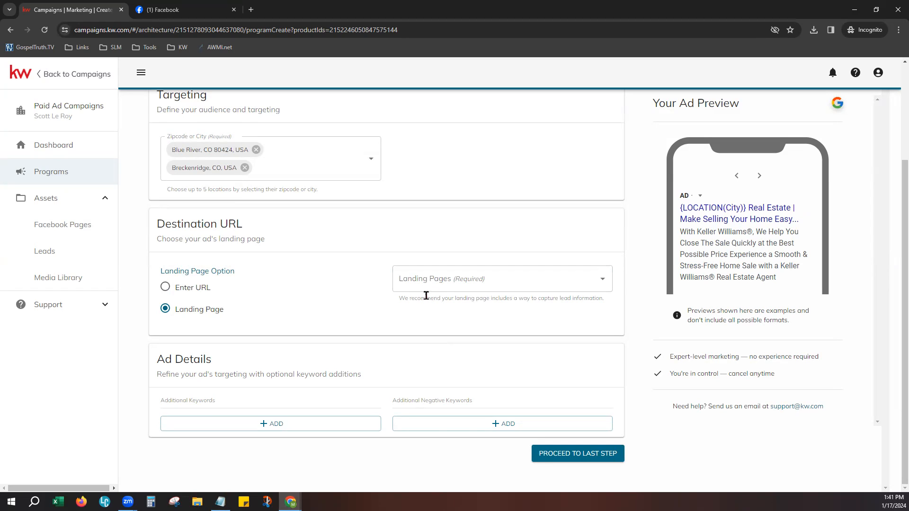
{"action": "left_click", "coordinate": [435, 274]}
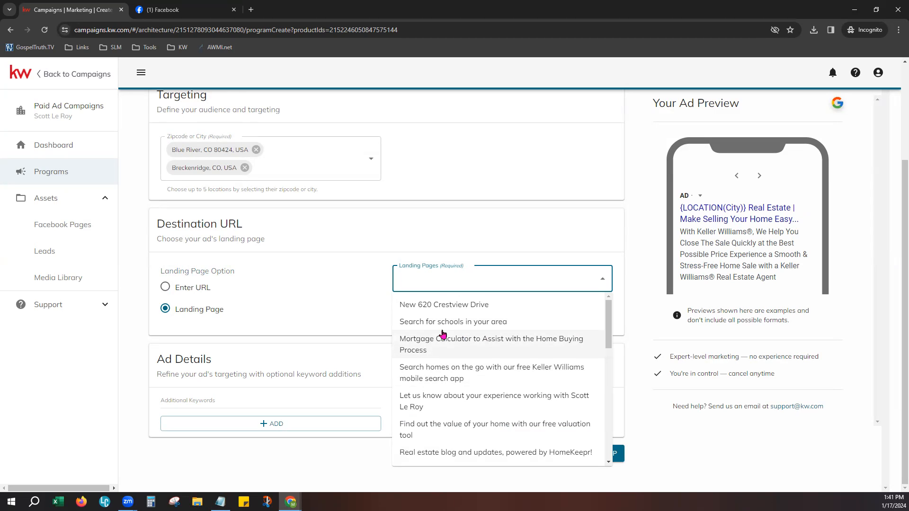
{"action": "scroll", "coordinate": [549, 400], "scroll_direction": "down", "scroll_amount": 5}
{"action": "scroll", "coordinate": [540, 406], "scroll_direction": "down", "scroll_amount": 1}
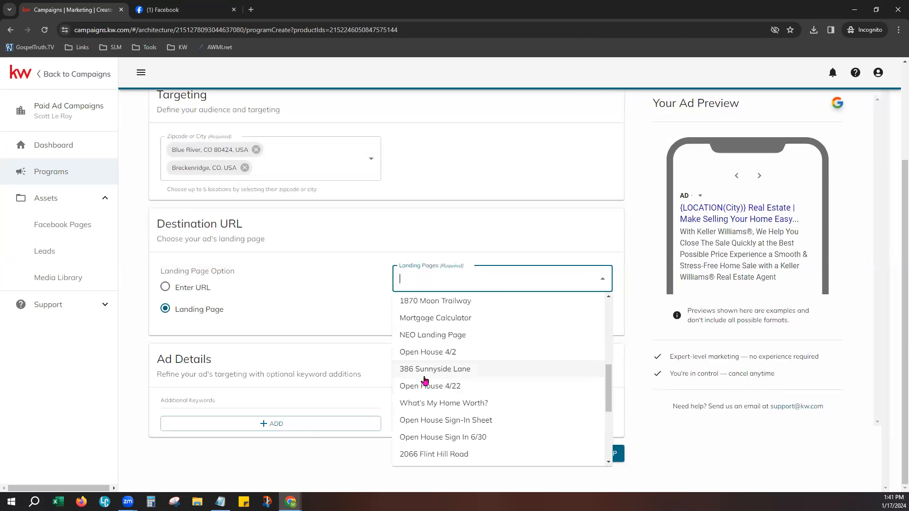
{"action": "left_click", "coordinate": [424, 377]}
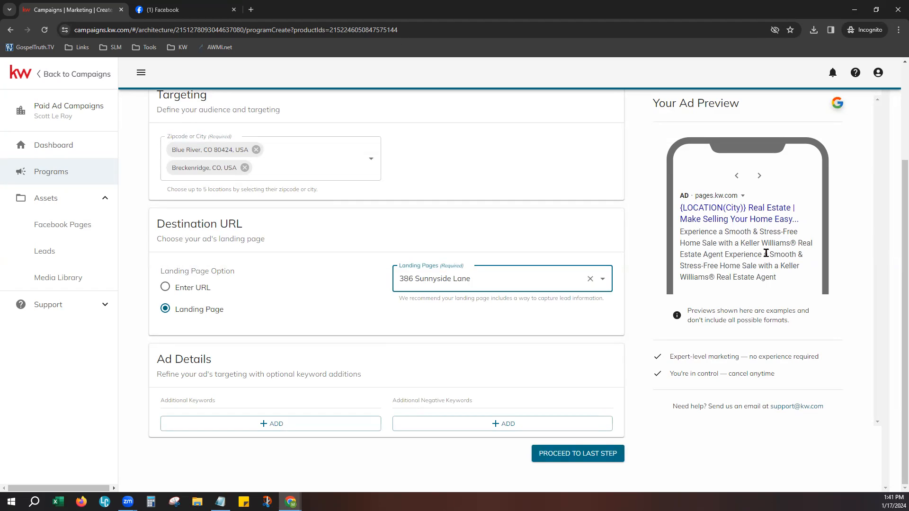
{"action": "left_click", "coordinate": [301, 350]}
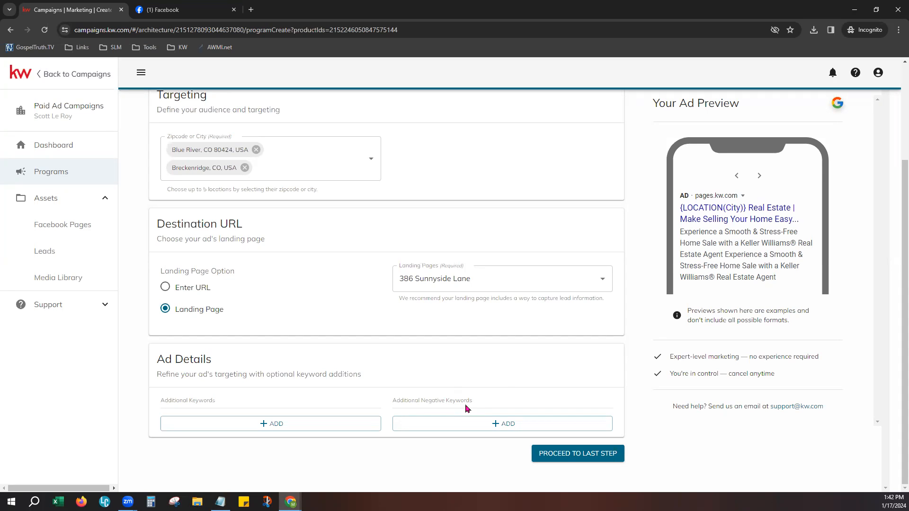
{"action": "left_click", "coordinate": [497, 422]}
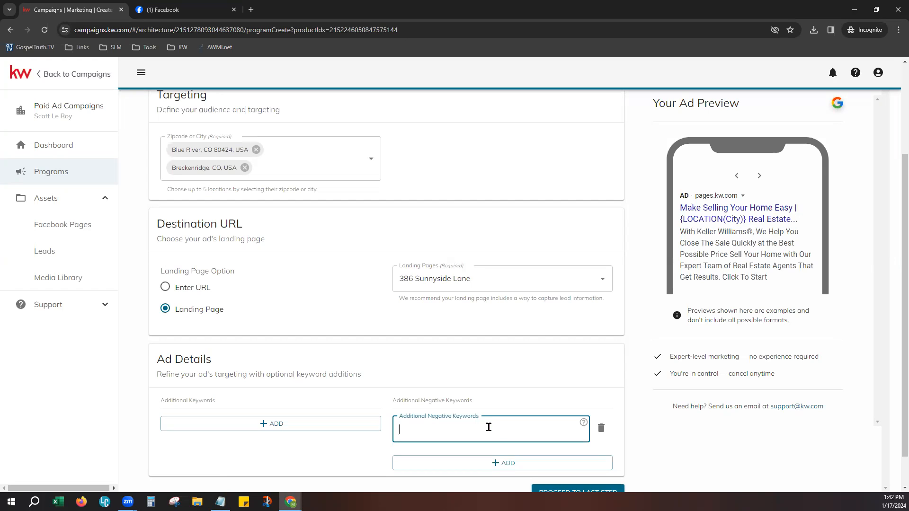
- Add 'Home' as an additional keyword, leaving a second blank keyword slot below it
{"action": "left_click", "coordinate": [295, 424]}
{"action": "left_click", "coordinate": [289, 423]}
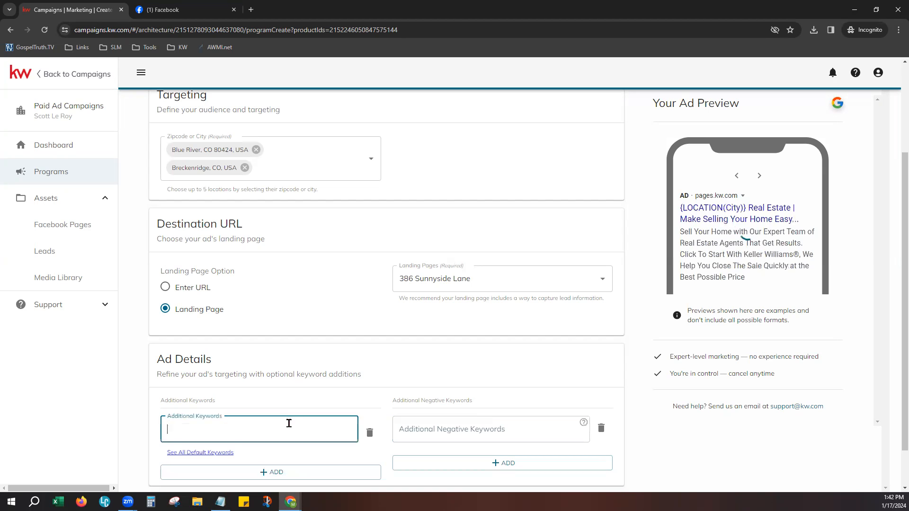
{"action": "type", "text": "HOme"}
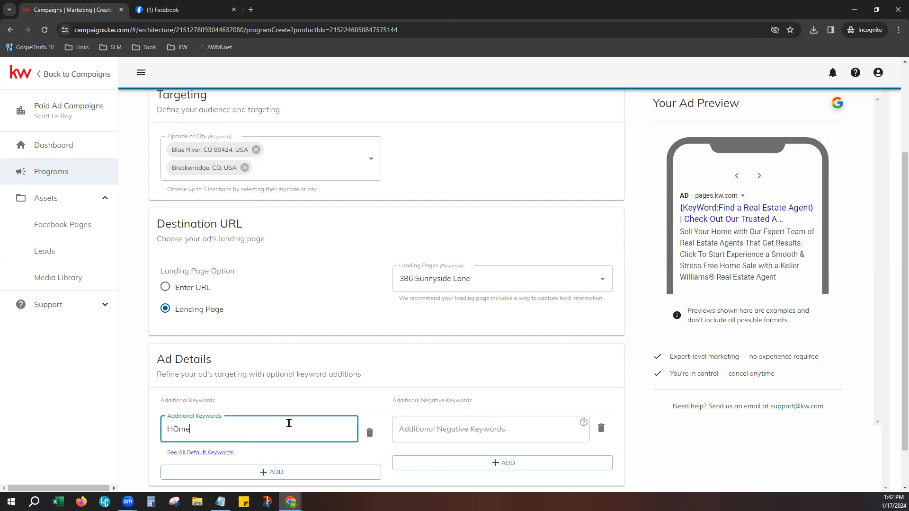
{"action": "key", "text": "BackSpace"}
{"action": "key", "text": "BackSpace"}
{"action": "key", "text": "BackSpace"}
{"action": "type", "text": "ome"}
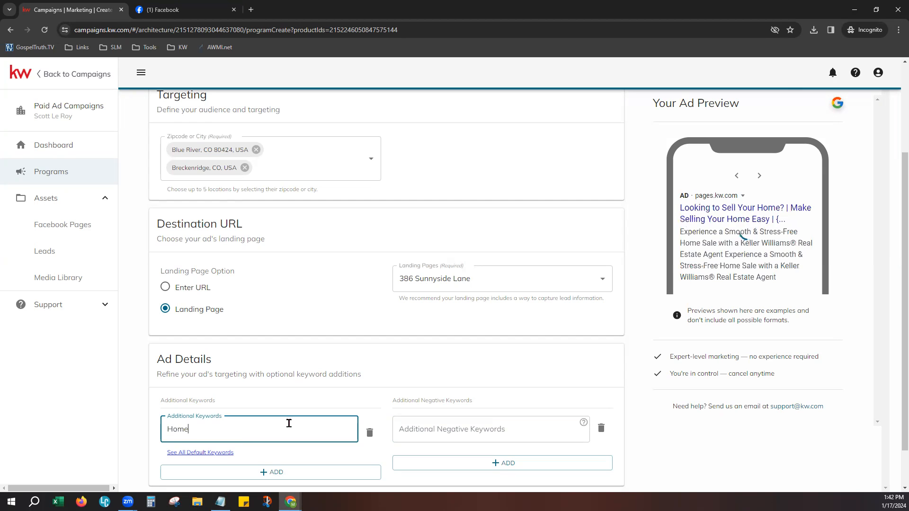
{"action": "left_click", "coordinate": [252, 471]}
{"action": "scroll", "coordinate": [309, 421], "scroll_direction": "down", "scroll_amount": 1}
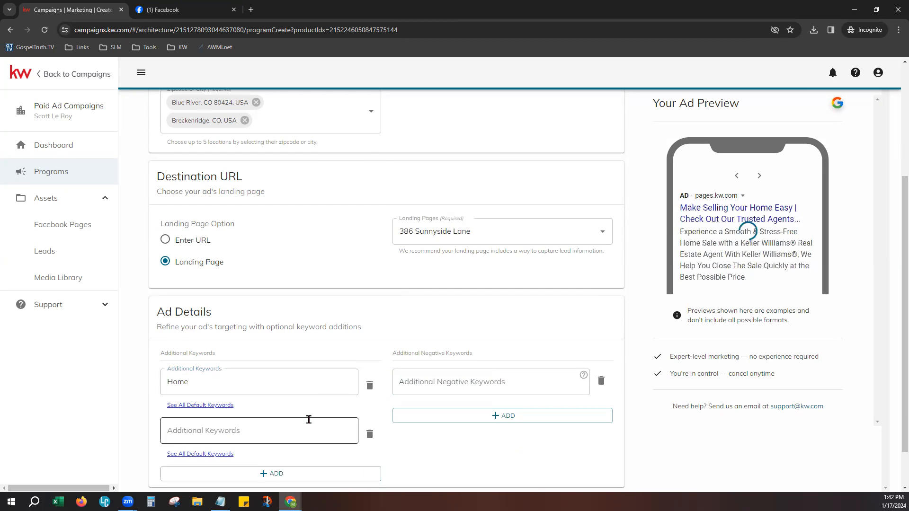
{"action": "scroll", "coordinate": [309, 420], "scroll_direction": "down", "scroll_amount": 1}
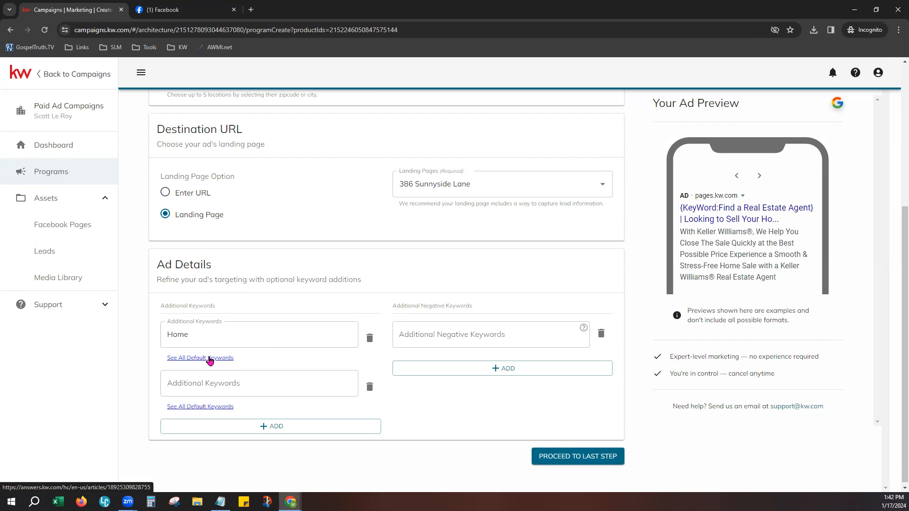
{"action": "left_click", "coordinate": [204, 359]}
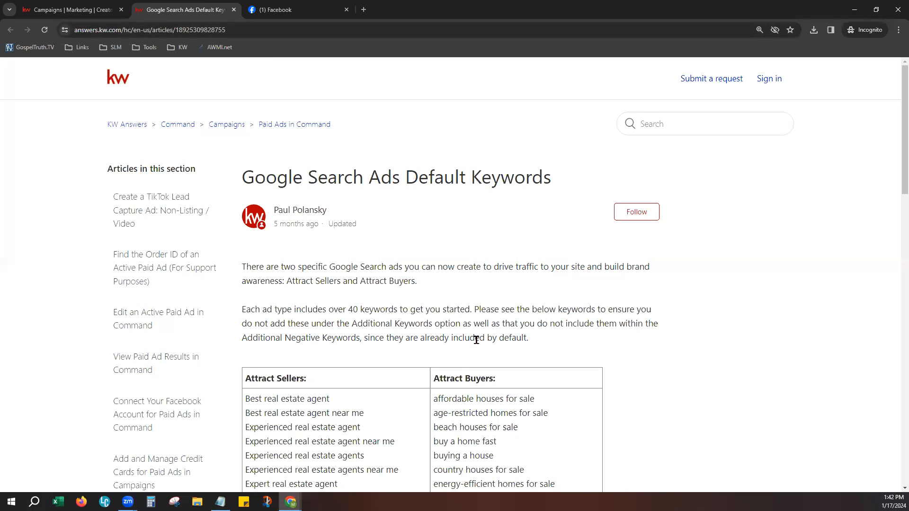
{"action": "scroll", "coordinate": [660, 348], "scroll_direction": "down", "scroll_amount": 1}
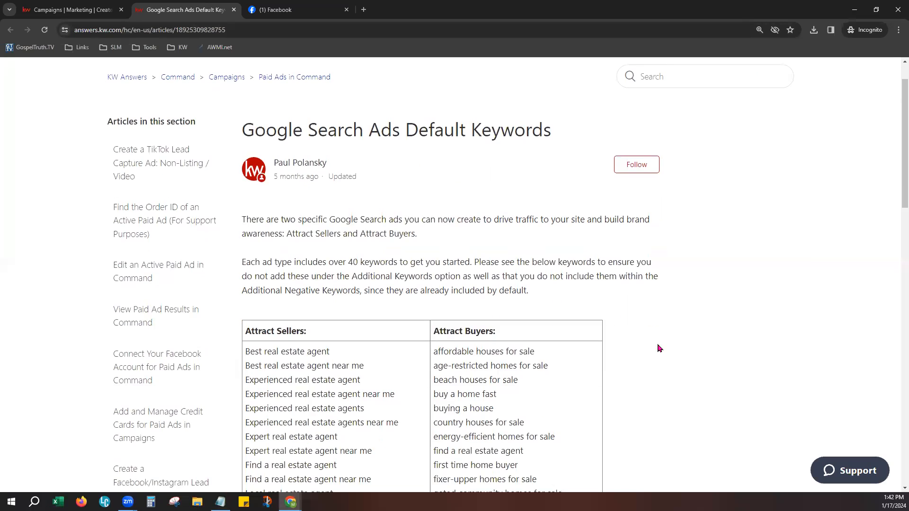
{"action": "scroll", "coordinate": [660, 348], "scroll_direction": "down", "scroll_amount": 3}
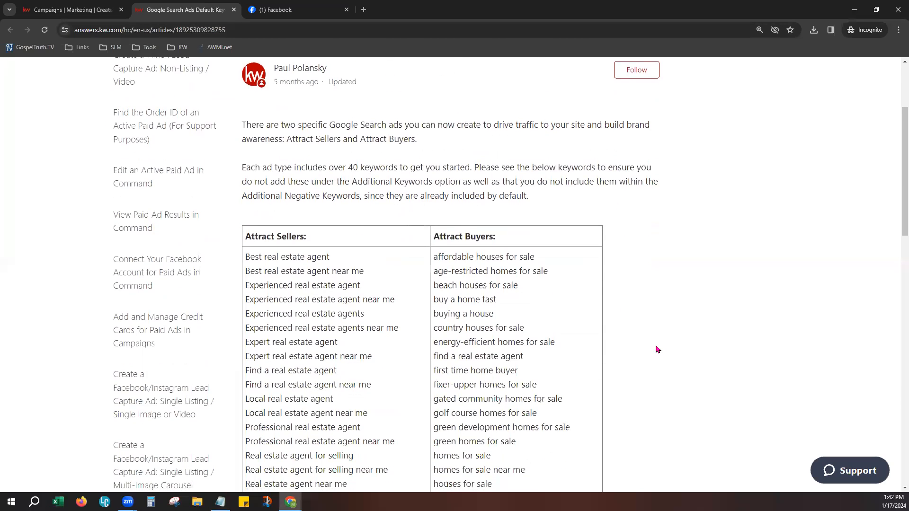
{"action": "scroll", "coordinate": [658, 349], "scroll_direction": "down", "scroll_amount": 2}
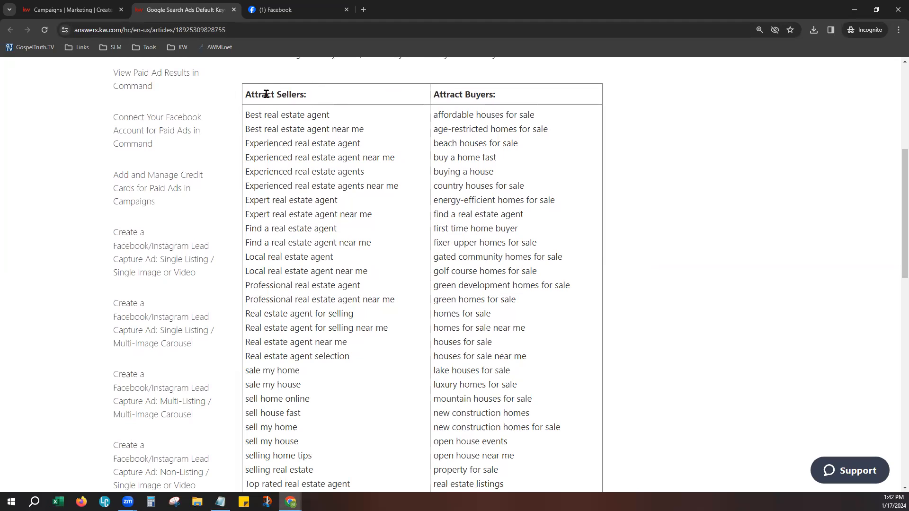
{"action": "scroll", "coordinate": [320, 152], "scroll_direction": "down", "scroll_amount": 2}
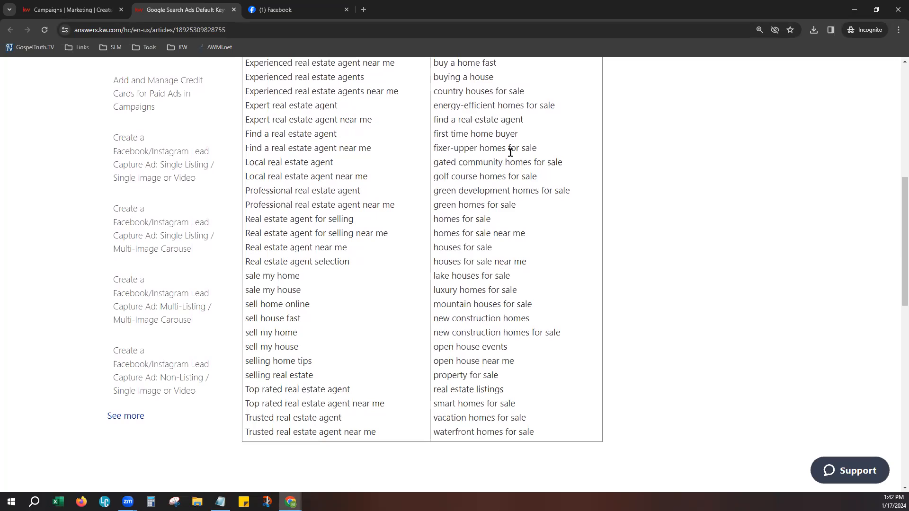
{"action": "scroll", "coordinate": [575, 319], "scroll_direction": "up", "scroll_amount": 3}
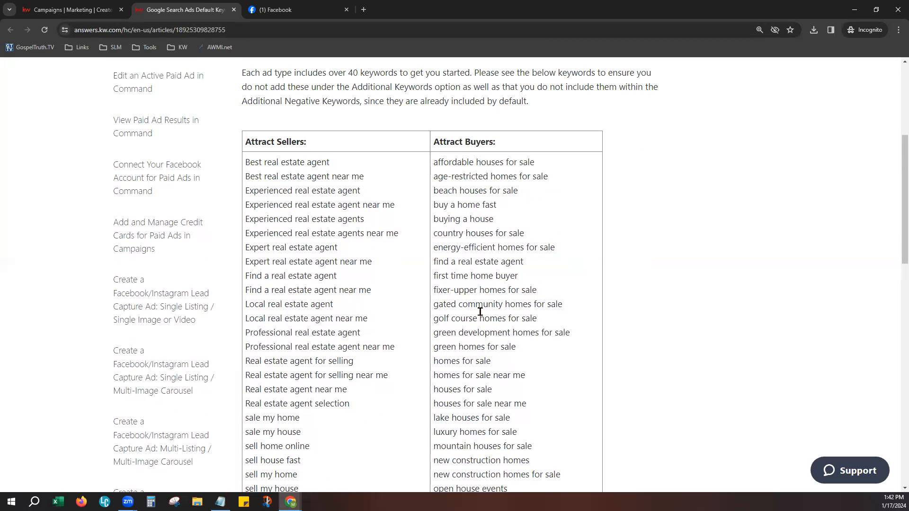
{"action": "left_click", "coordinate": [213, 28]}
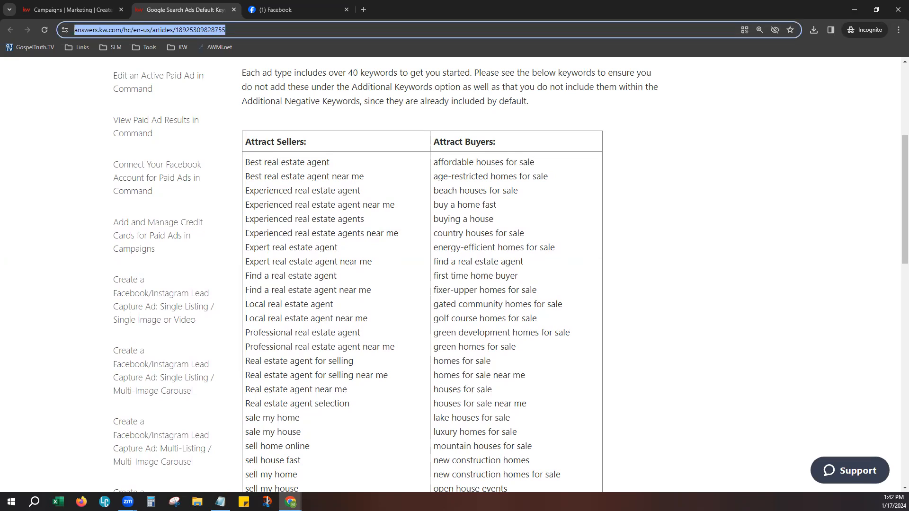
{"action": "key", "text": "alt+Tab"}
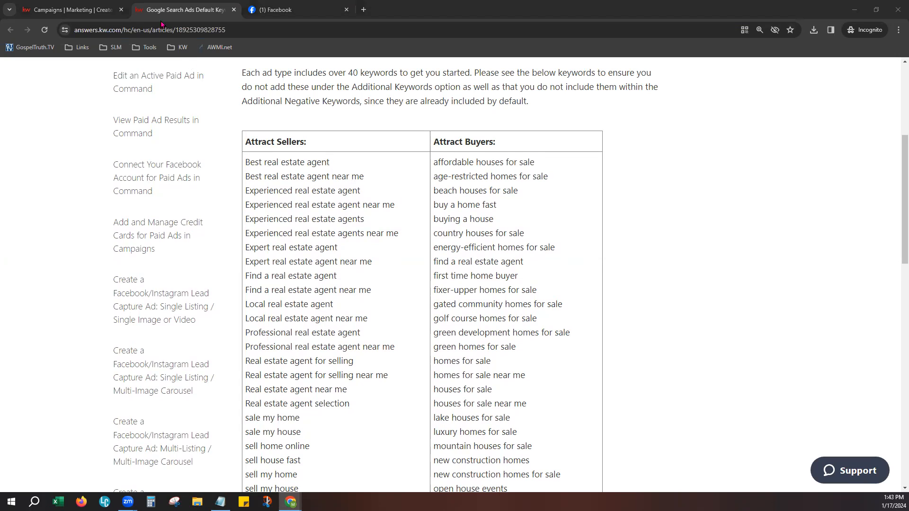
{"action": "left_click", "coordinate": [234, 10]}
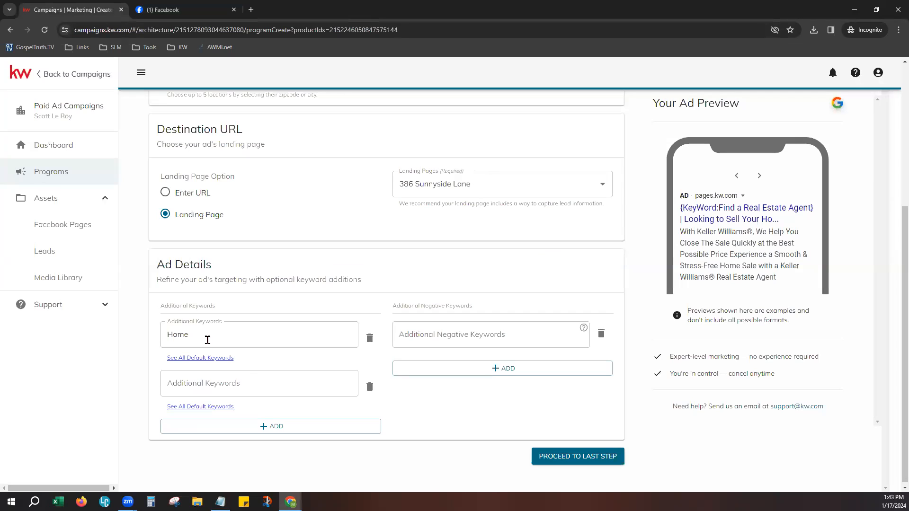
- Delete the empty second keyword slot and proceed to the Finalize & Create Automation step
{"action": "left_click", "coordinate": [369, 390]}
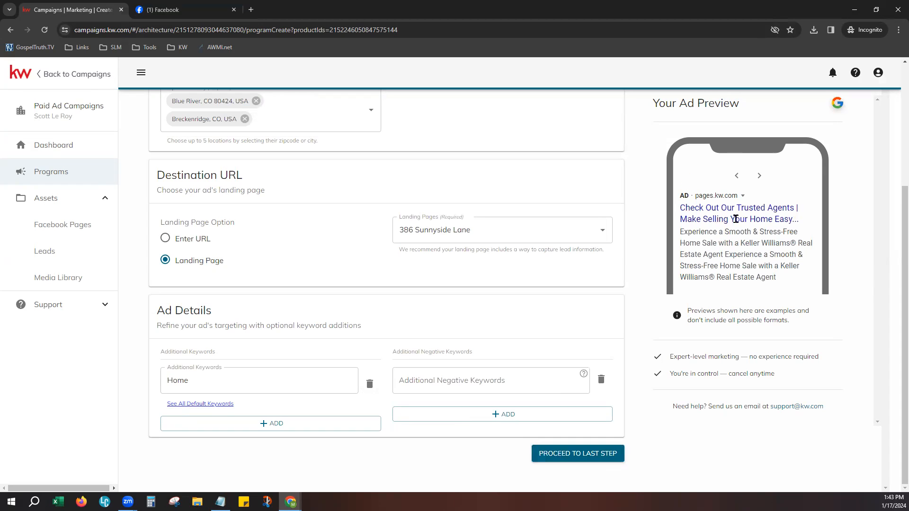
{"action": "left_click", "coordinate": [560, 462]}
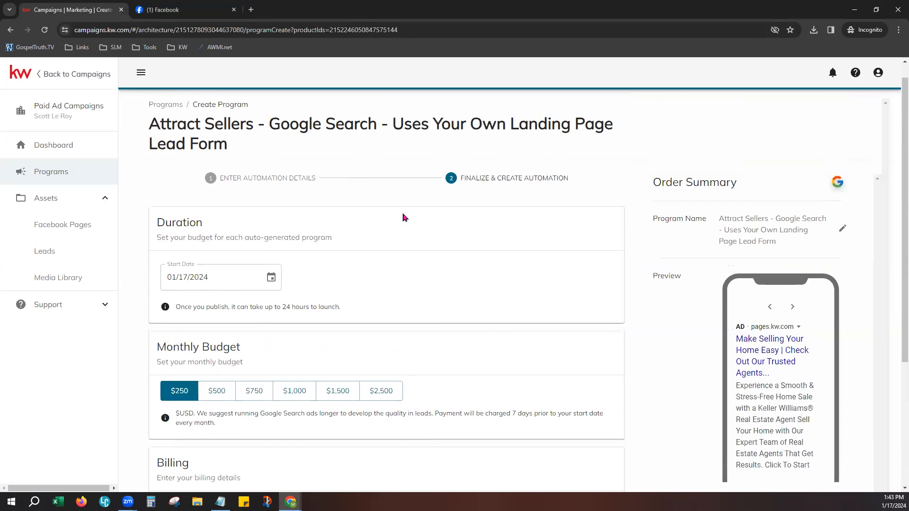
{"action": "left_click_drag", "start_coordinate": [275, 124], "coordinate": [378, 124]}
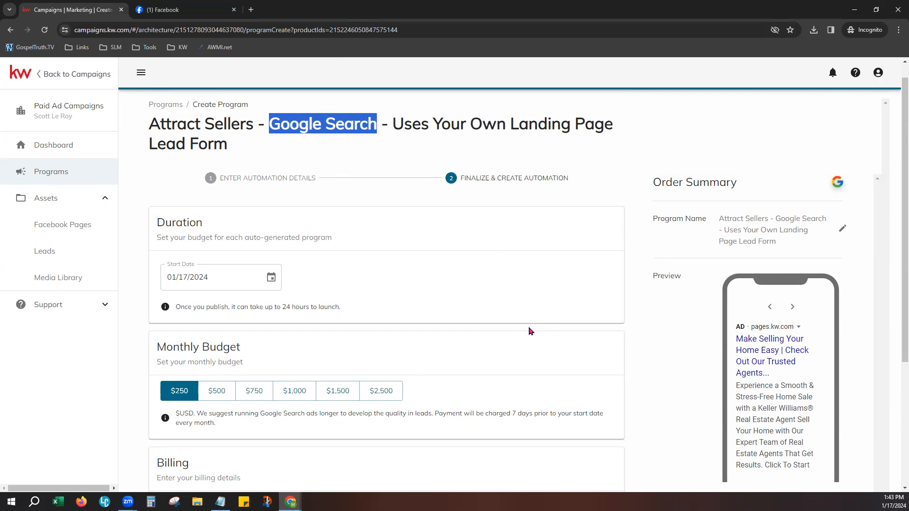
{"action": "scroll", "coordinate": [530, 327], "scroll_direction": "down", "scroll_amount": 1}
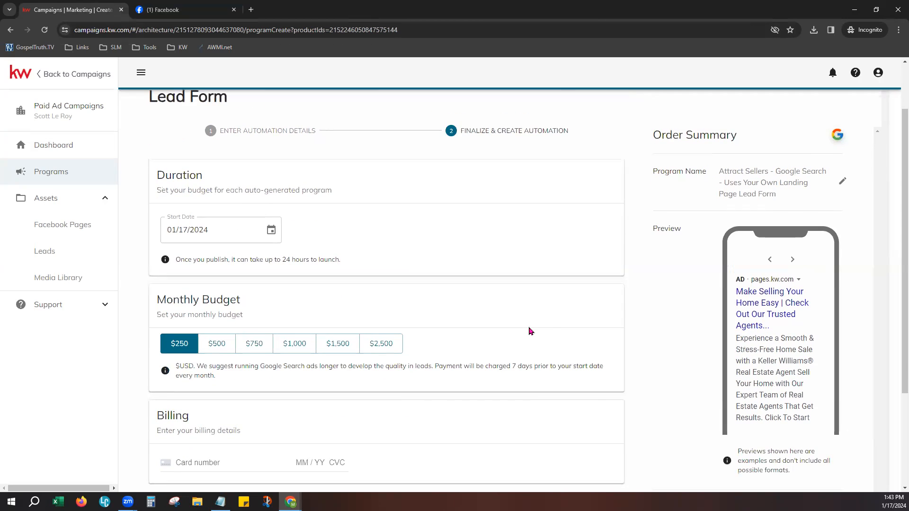
{"action": "scroll", "coordinate": [524, 319], "scroll_direction": "down", "scroll_amount": 1}
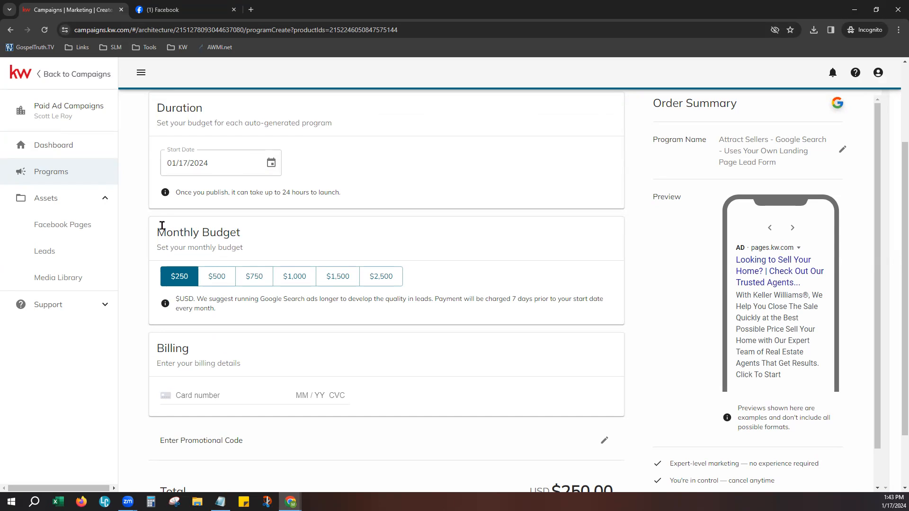
{"action": "left_click_drag", "start_coordinate": [157, 227], "coordinate": [245, 235]}
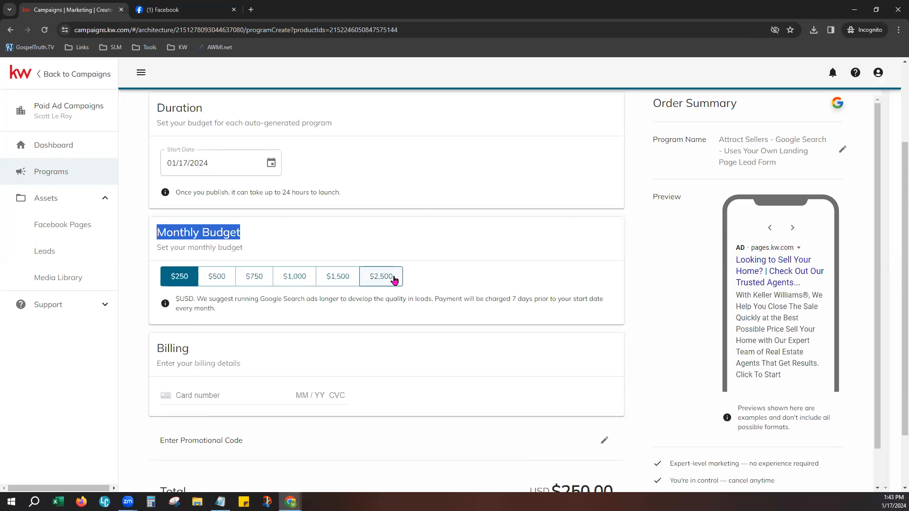
{"action": "left_click", "coordinate": [372, 310]}
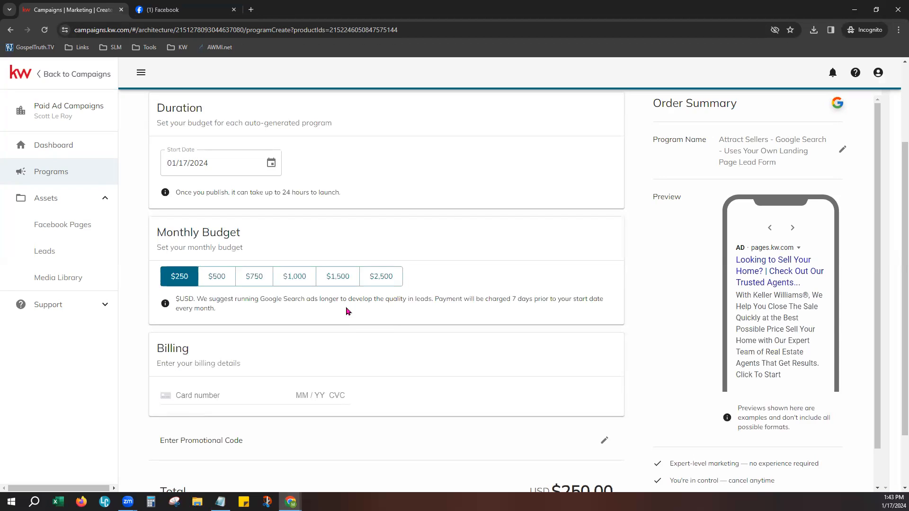
{"action": "left_click_drag", "start_coordinate": [321, 301], "coordinate": [432, 298]}
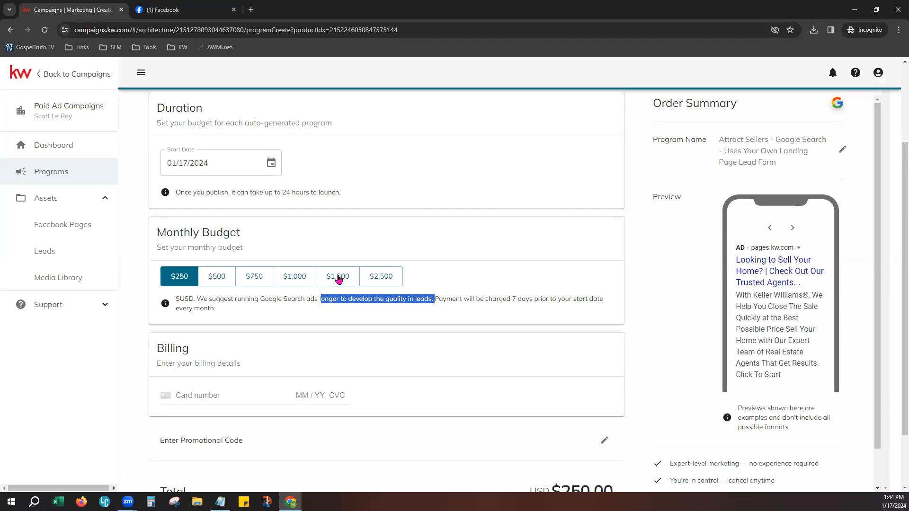
{"action": "left_click", "coordinate": [438, 296]}
{"action": "left_click_drag", "start_coordinate": [435, 298], "coordinate": [611, 305]}
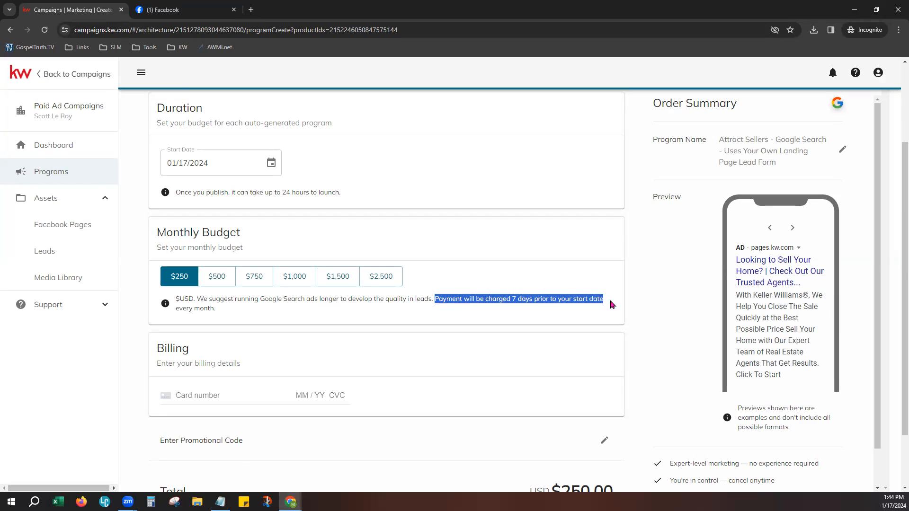
{"action": "left_click", "coordinate": [292, 327]}
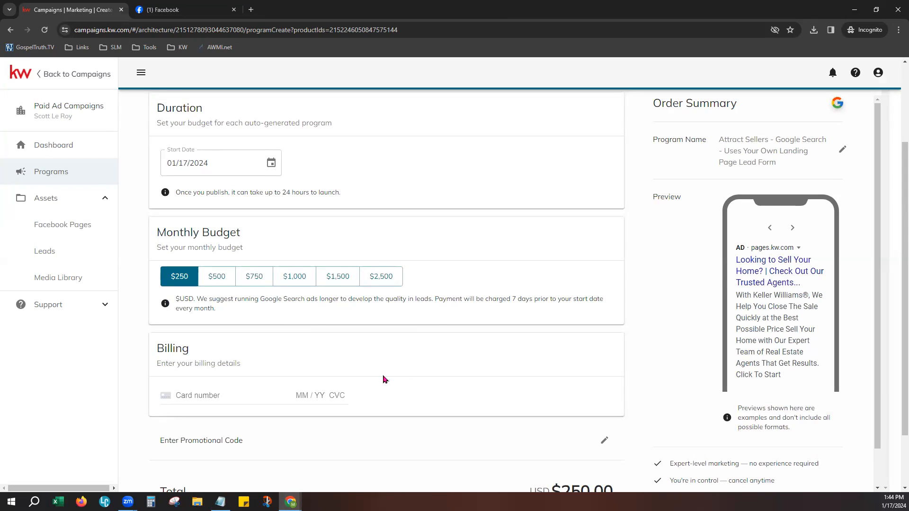
{"action": "scroll", "coordinate": [463, 400], "scroll_direction": "down", "scroll_amount": 1}
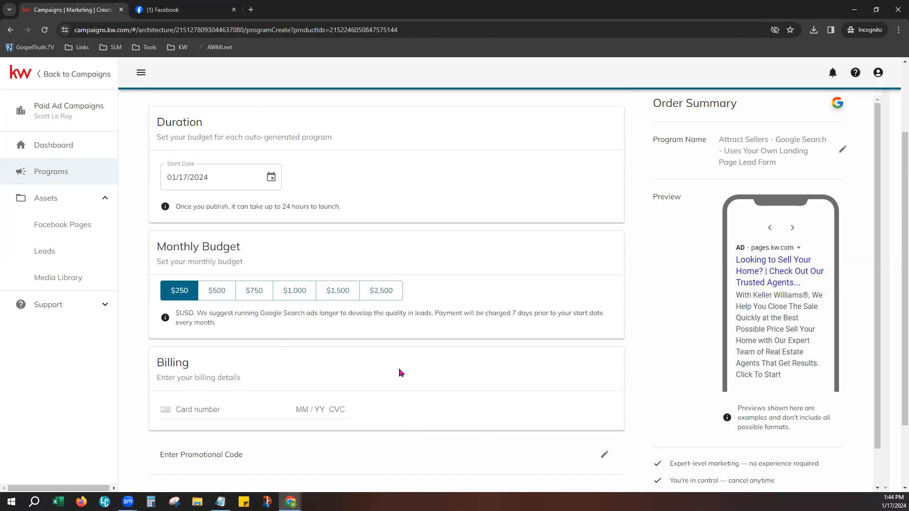
{"action": "scroll", "coordinate": [399, 374], "scroll_direction": "up", "scroll_amount": 4}
{"action": "left_click_drag", "start_coordinate": [291, 126], "coordinate": [388, 125]}
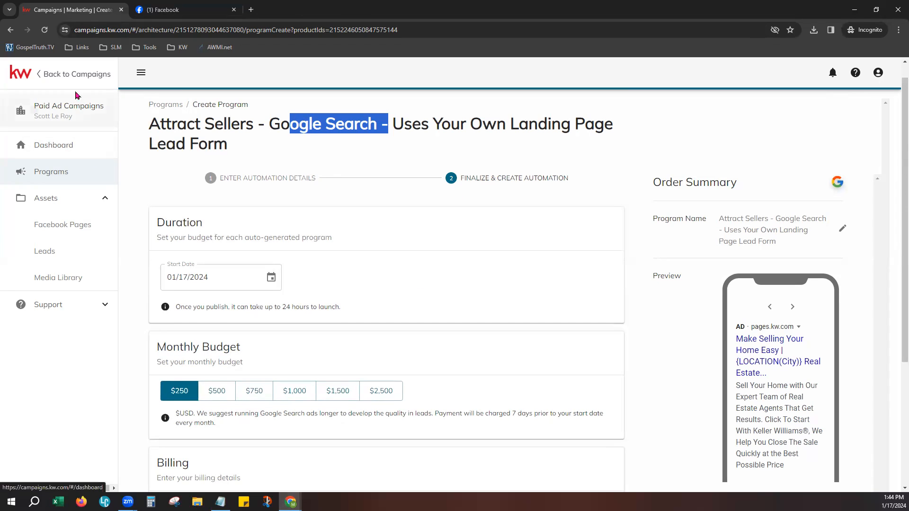
- Discard the unsaved Google Search ad and start a new Attract Sellers All Channels ad
{"action": "left_click", "coordinate": [60, 146]}
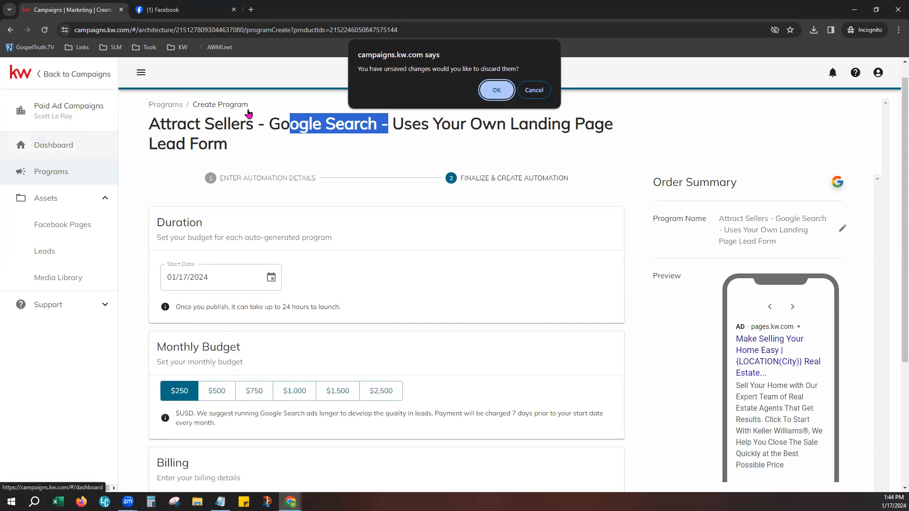
{"action": "left_click", "coordinate": [501, 93]}
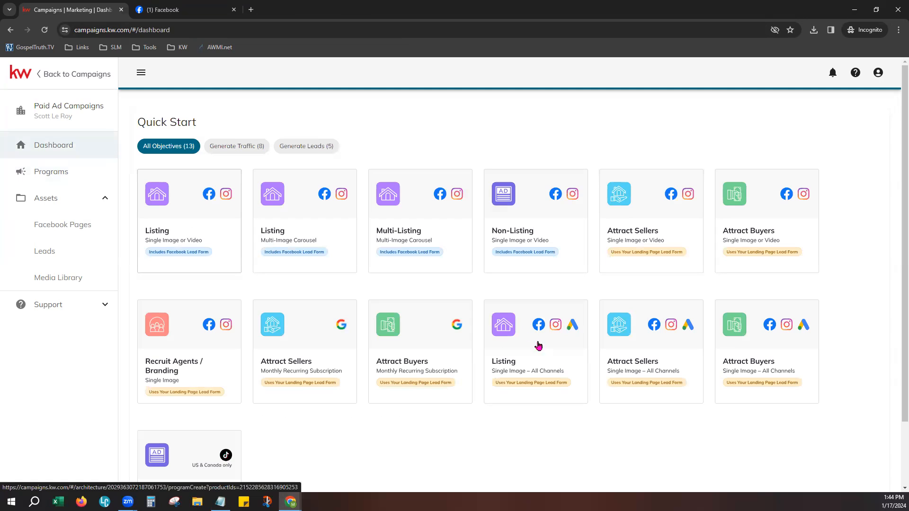
{"action": "scroll", "coordinate": [551, 422], "scroll_direction": "down", "scroll_amount": 1}
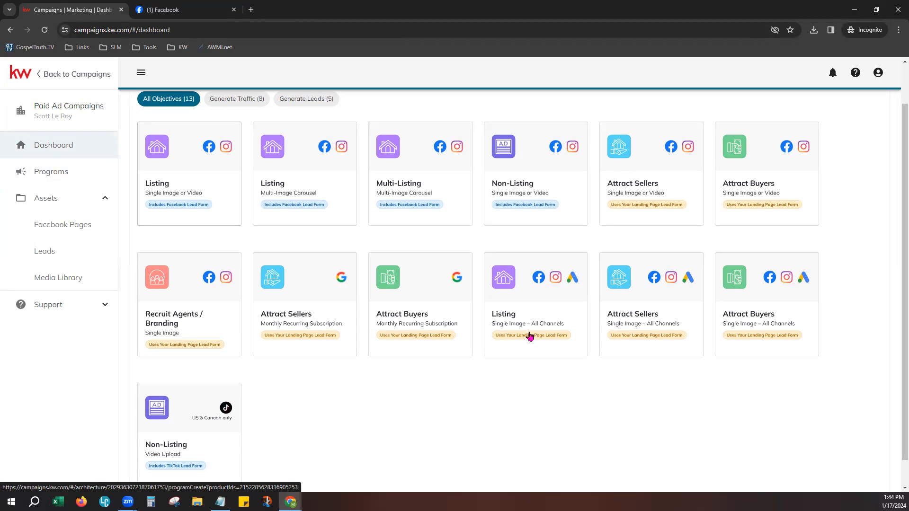
{"action": "left_click", "coordinate": [666, 309]}
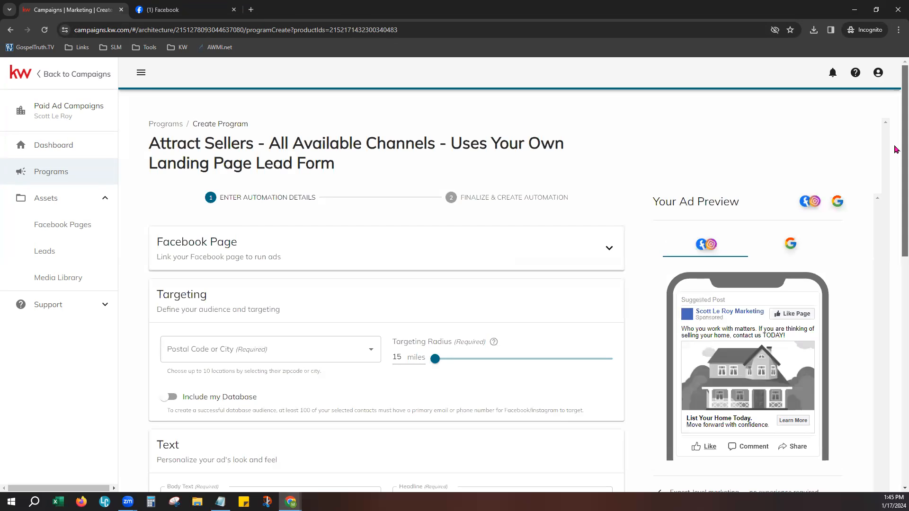
- Compare the Google and Facebook/Instagram ad previews, then expand the Facebook Page settings
{"action": "scroll", "coordinate": [896, 149], "scroll_direction": "down", "scroll_amount": 1}
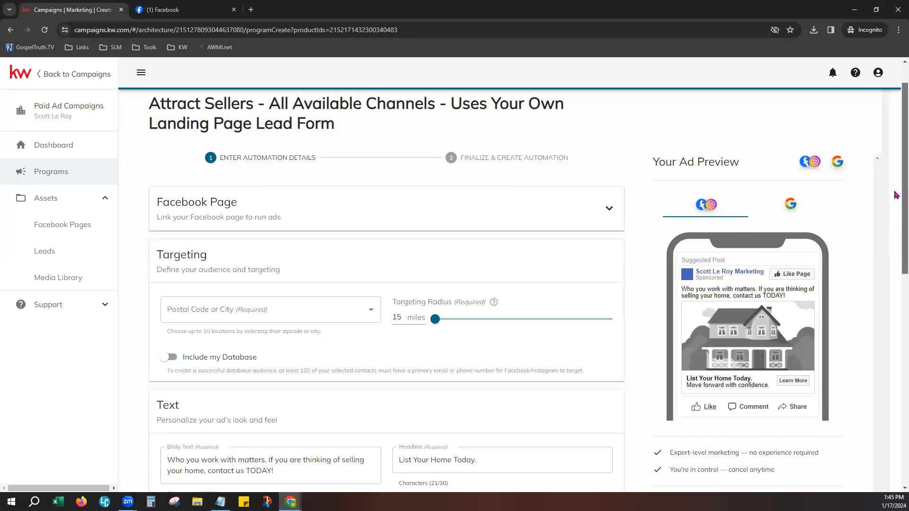
{"action": "scroll", "coordinate": [895, 195], "scroll_direction": "down", "scroll_amount": 1}
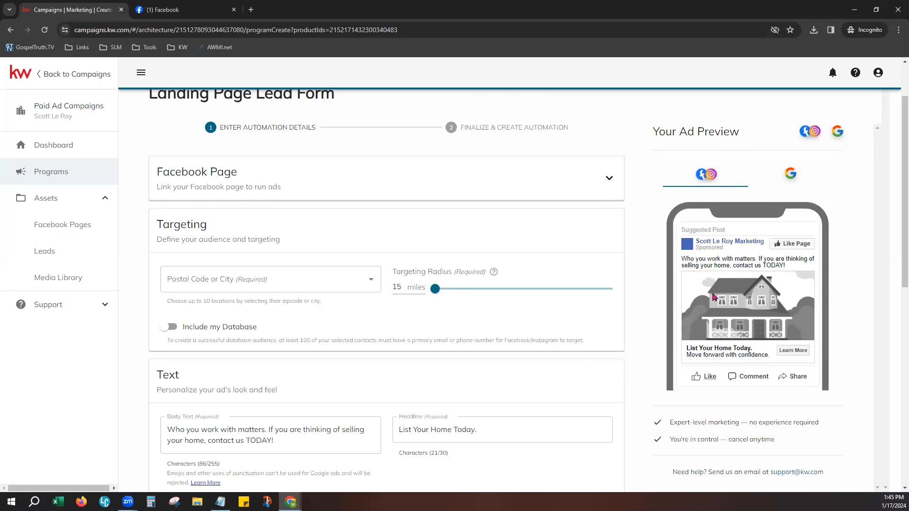
{"action": "left_click", "coordinate": [798, 175]}
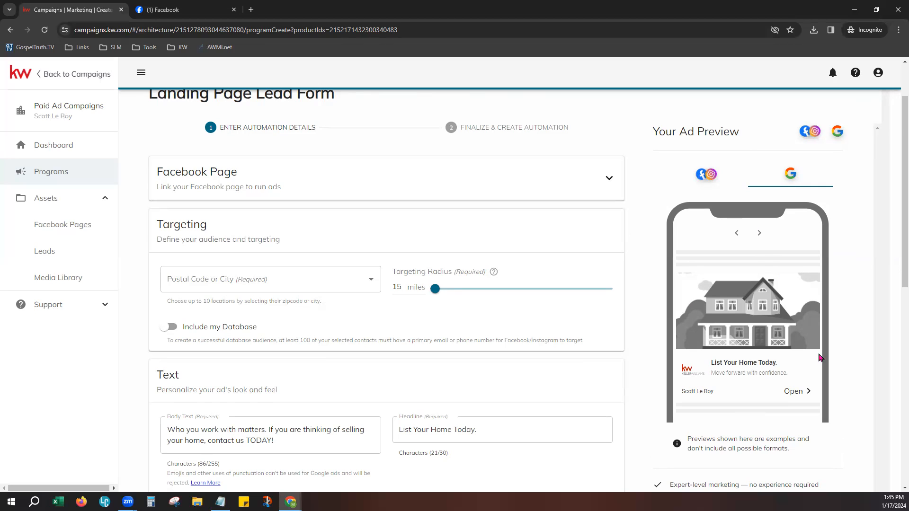
{"action": "scroll", "coordinate": [871, 327], "scroll_direction": "up", "scroll_amount": 1}
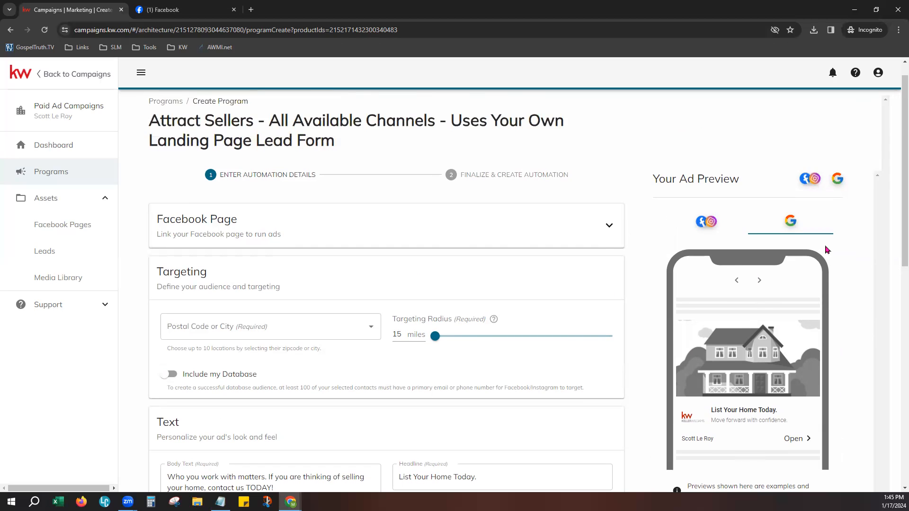
{"action": "left_click", "coordinate": [711, 222]}
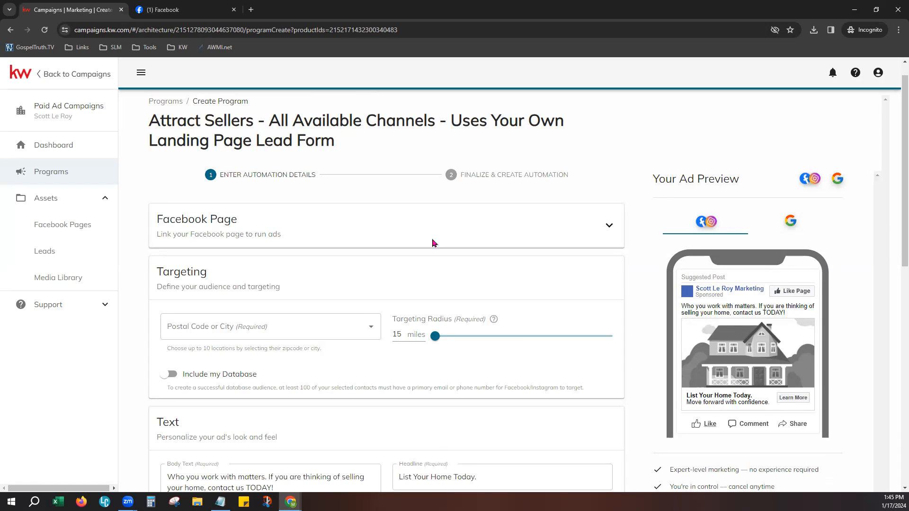
{"action": "left_click", "coordinate": [613, 226]}
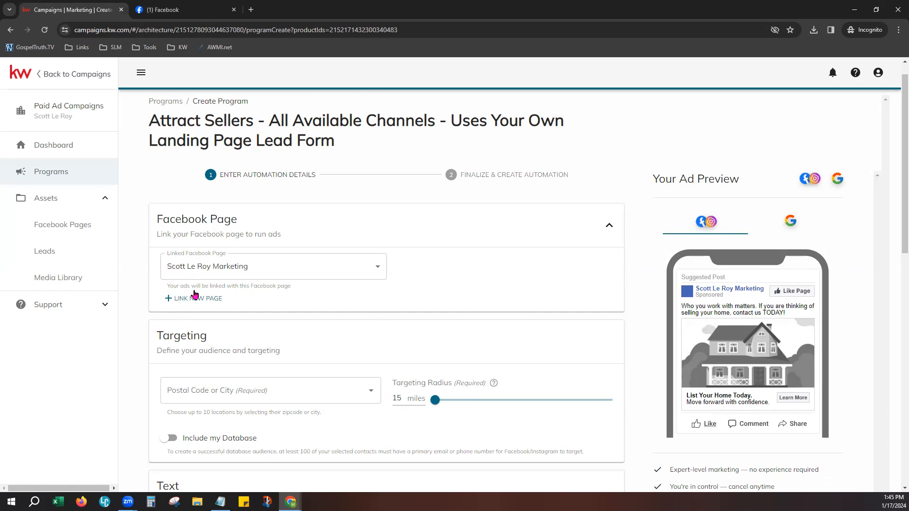
- Change the Linked Facebook Page to the second available business page
{"action": "left_click", "coordinate": [215, 269]}
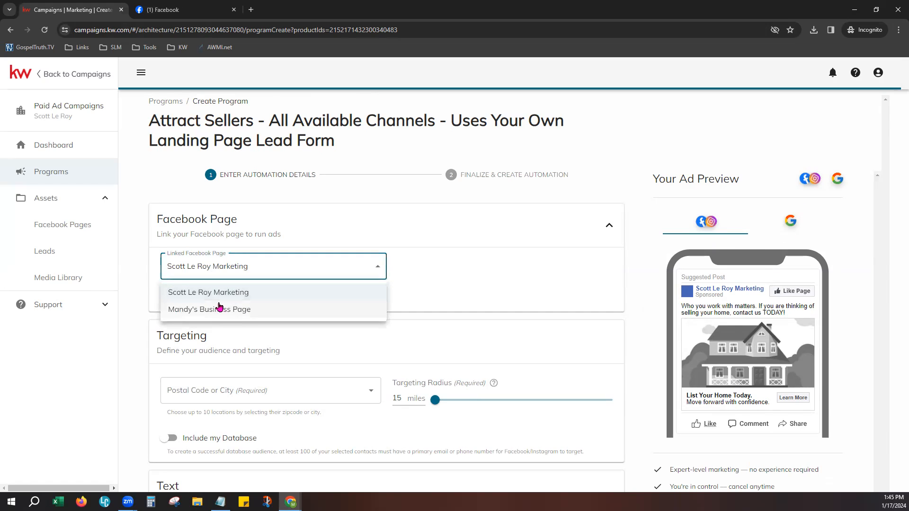
{"action": "left_click", "coordinate": [219, 308]}
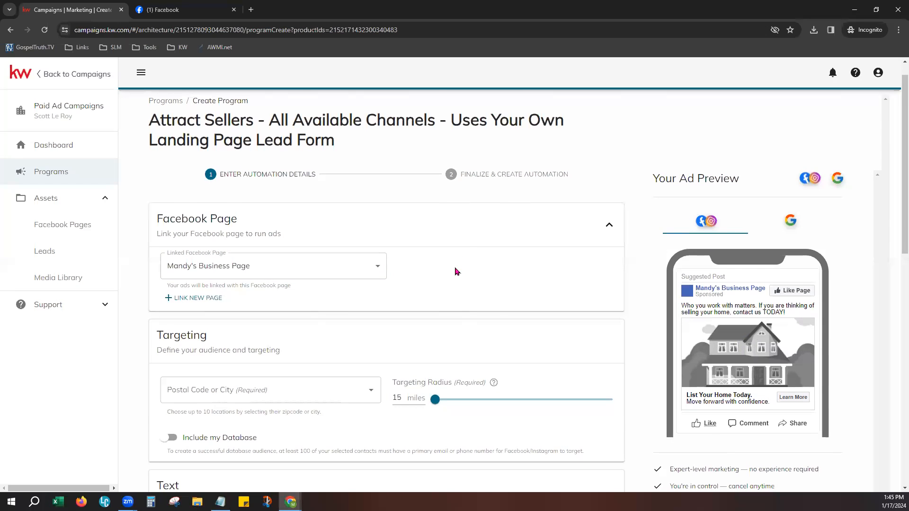
{"action": "scroll", "coordinate": [456, 271], "scroll_direction": "down", "scroll_amount": 4}
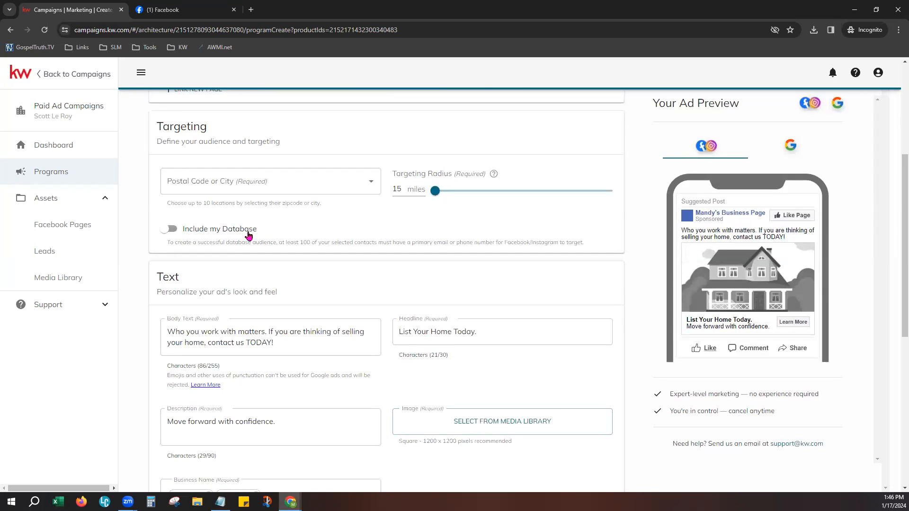
- Target Blue River, CO 80424 with a 17-mile radius and switch on Include my Database
{"action": "left_click", "coordinate": [270, 180]}
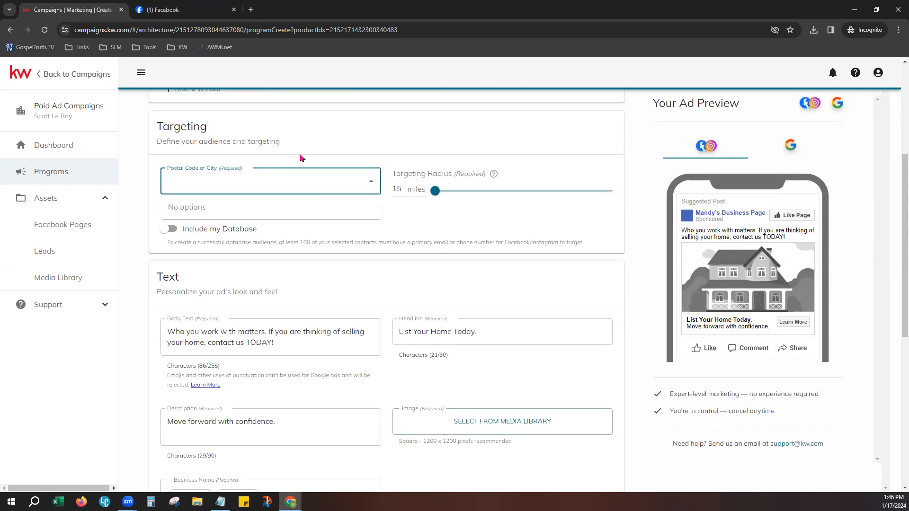
{"action": "type", "text": "804"}
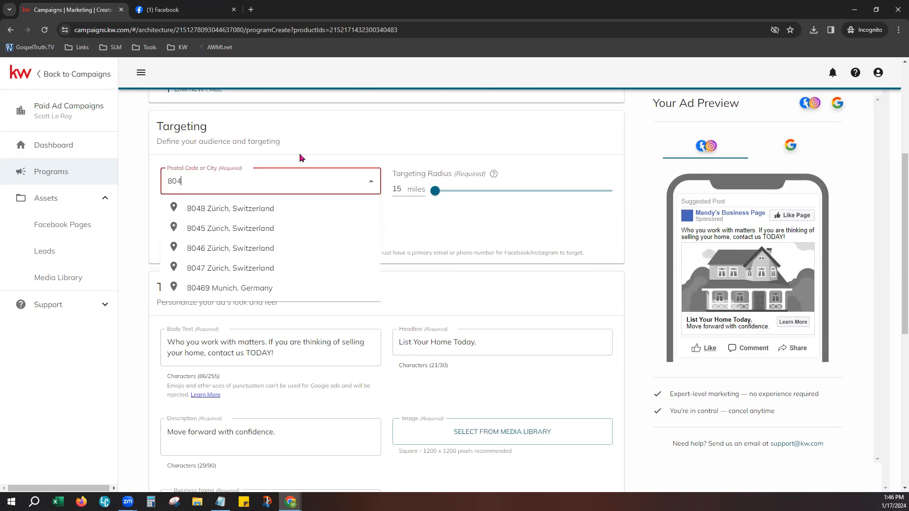
{"action": "type", "text": "24"}
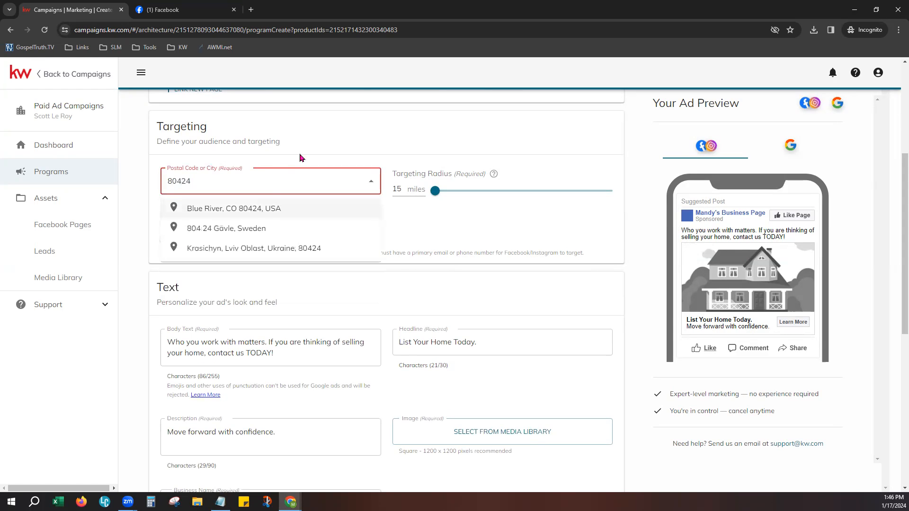
{"action": "left_click", "coordinate": [261, 208]}
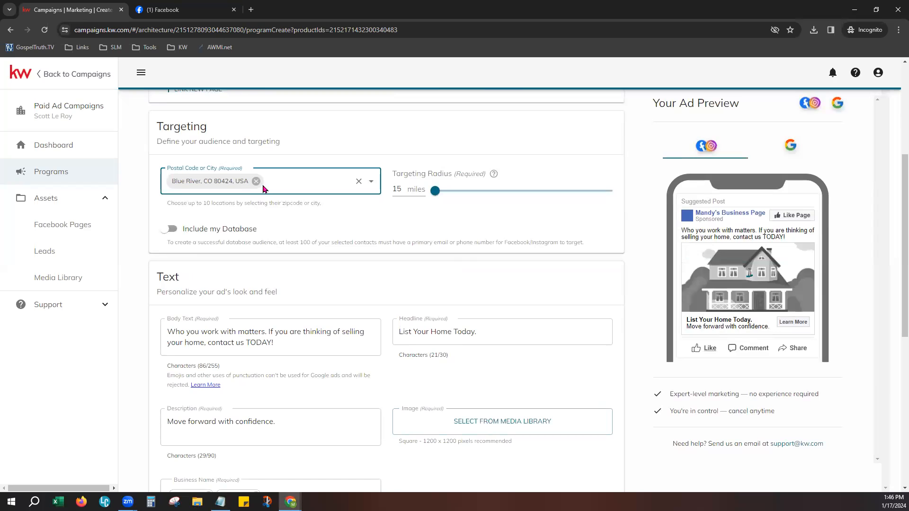
{"action": "left_click", "coordinate": [433, 196]}
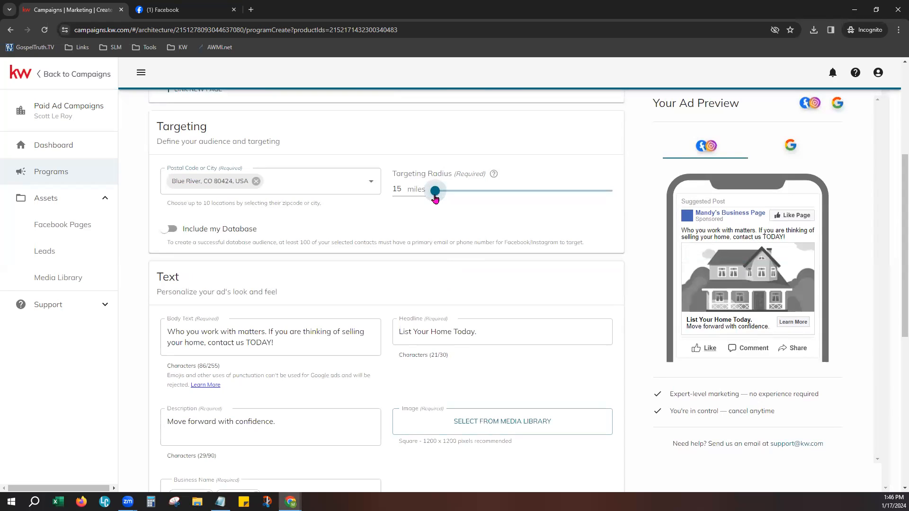
{"action": "left_click_drag", "start_coordinate": [545, 196], "coordinate": [448, 195]}
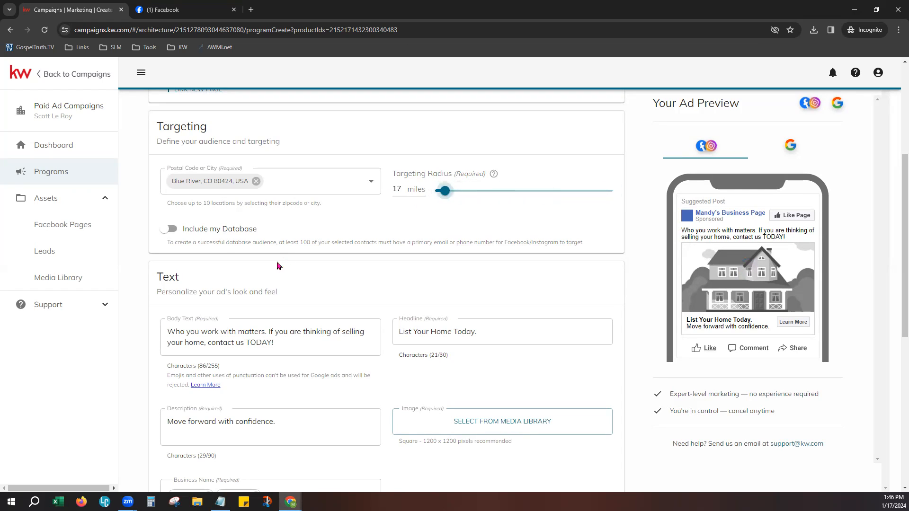
{"action": "left_click", "coordinate": [167, 230]}
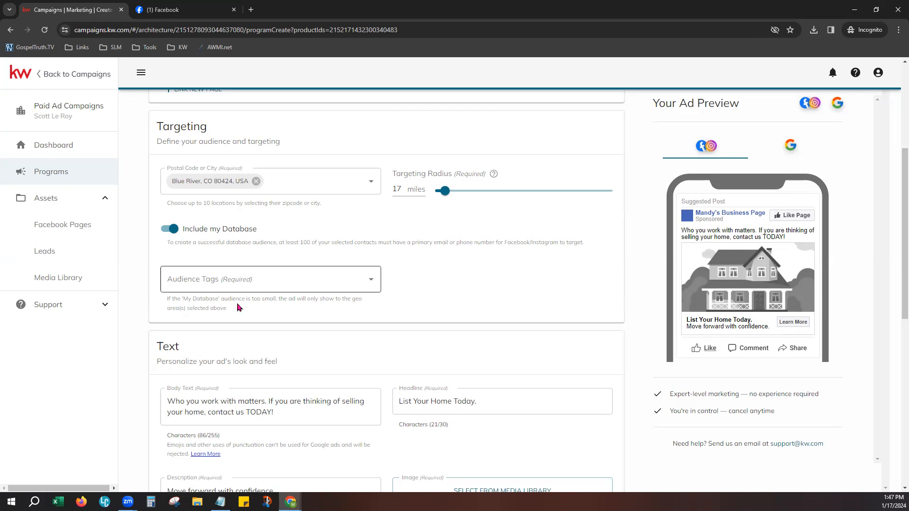
- Add the FB AD 01-17-24 audience tag and delete the stray 'XYZ' text
{"action": "left_click", "coordinate": [190, 279]}
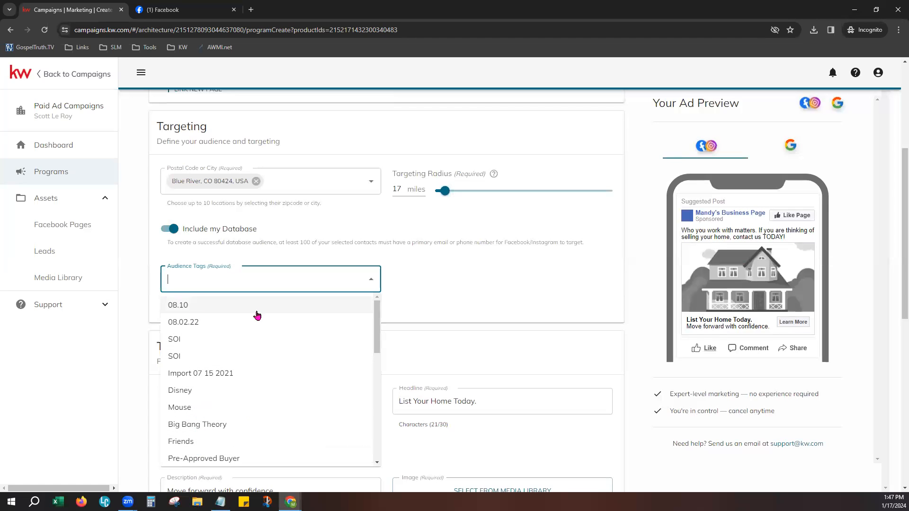
{"action": "type", "text": "f"}
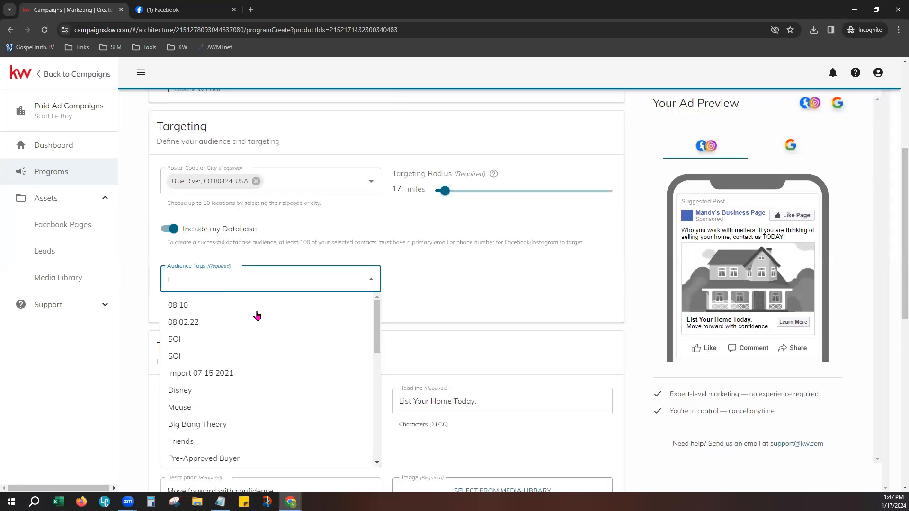
{"action": "type", "text": "b ad"}
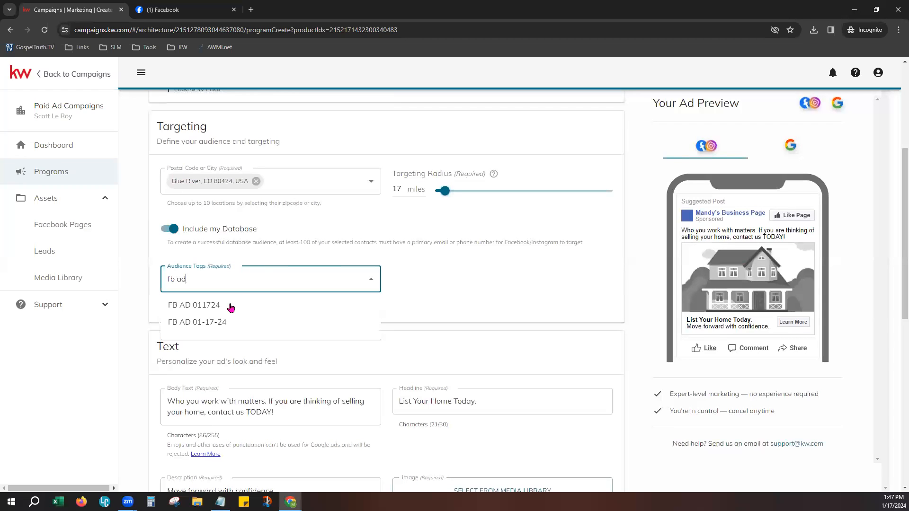
{"action": "left_click", "coordinate": [222, 325]}
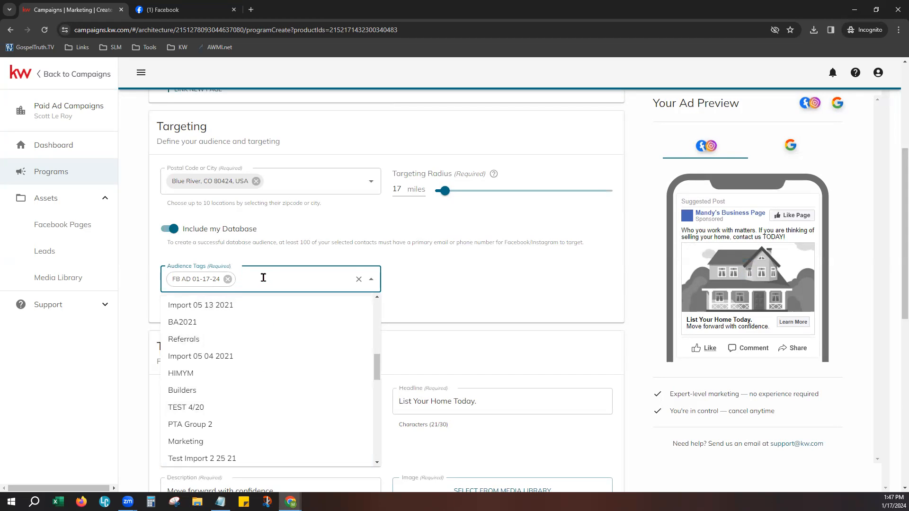
{"action": "type", "text": "XYZ"}
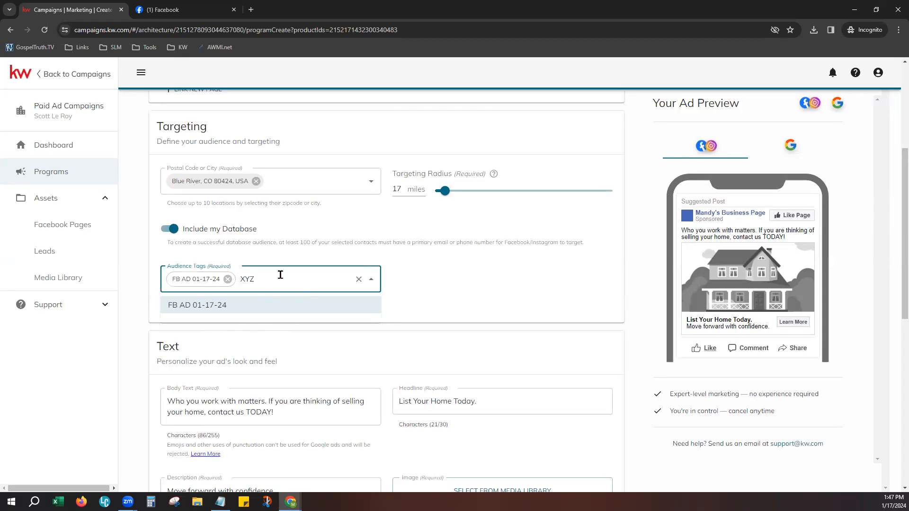
{"action": "double_click", "coordinate": [245, 280]}
{"action": "key", "text": "BackSpace"}
{"action": "left_click", "coordinate": [483, 273]}
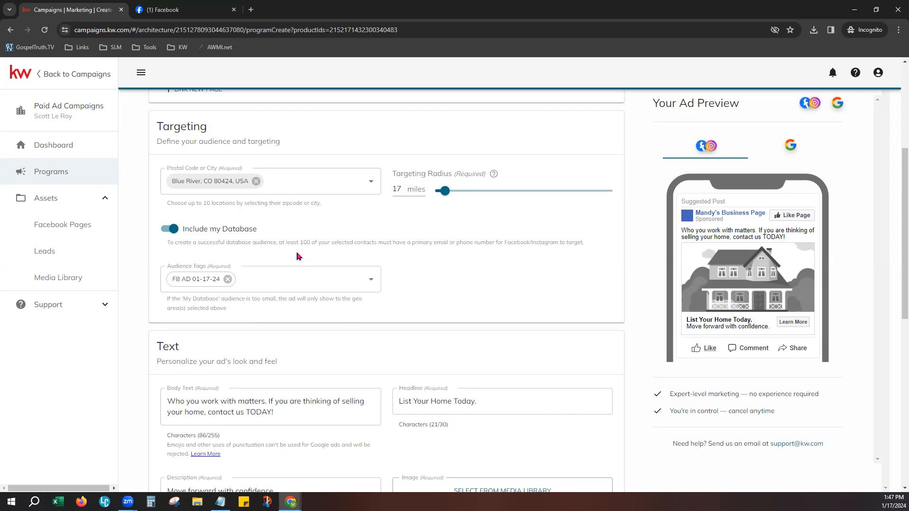
- Review the database audience notes, then turn Include my Database off
{"action": "left_click_drag", "start_coordinate": [279, 241], "coordinate": [381, 251]}
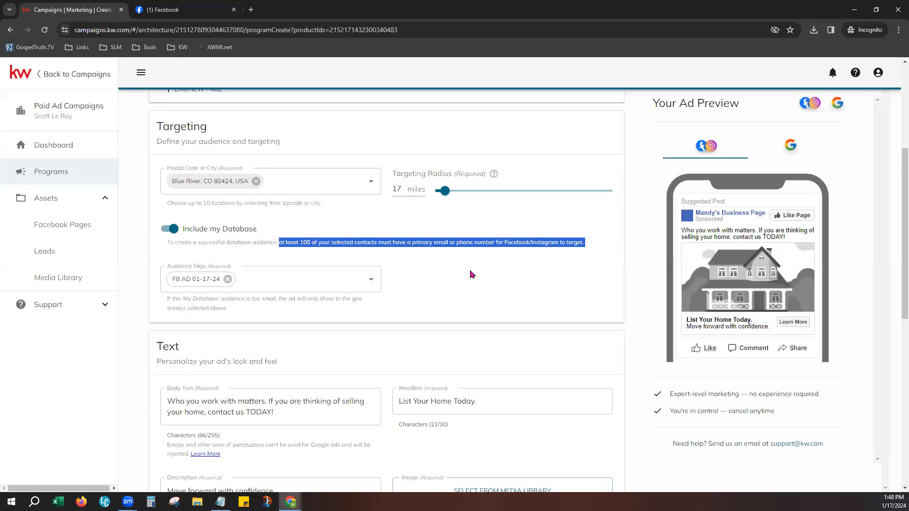
{"action": "left_click_drag", "start_coordinate": [213, 298], "coordinate": [279, 317]}
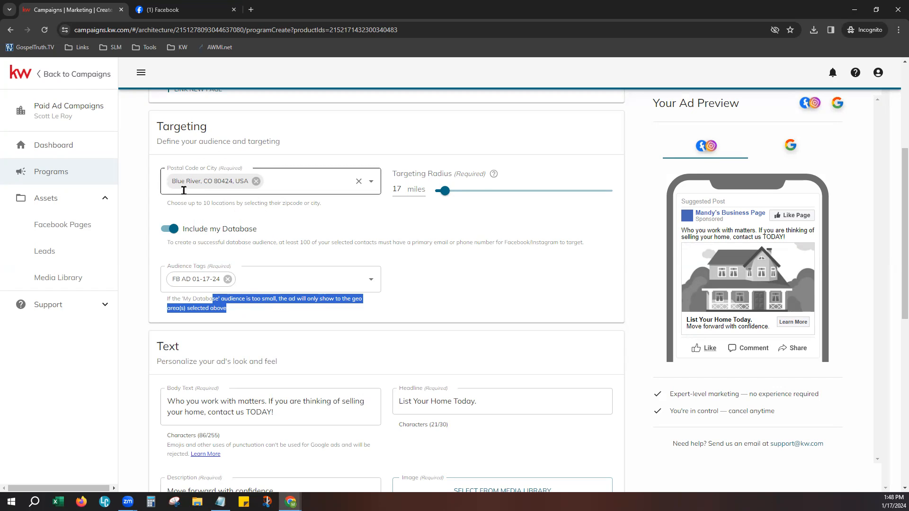
{"action": "left_click", "coordinate": [501, 301]}
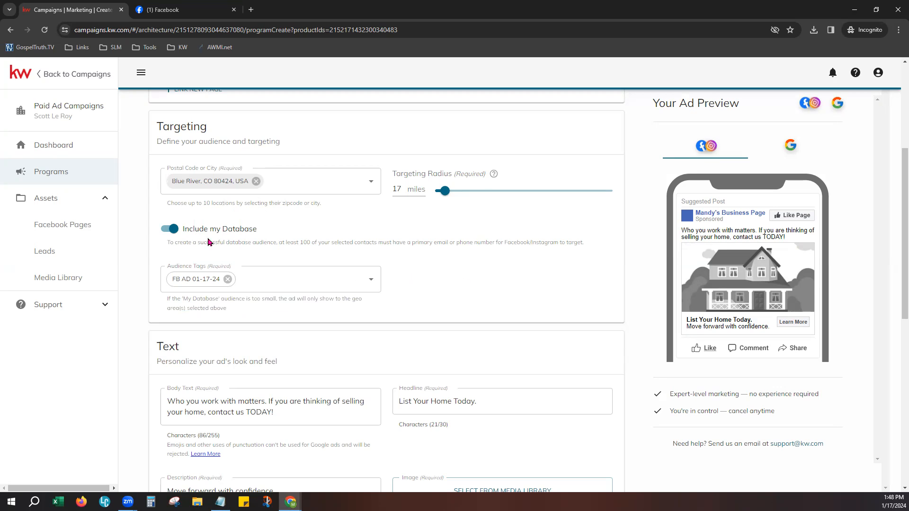
{"action": "left_click", "coordinate": [171, 229]}
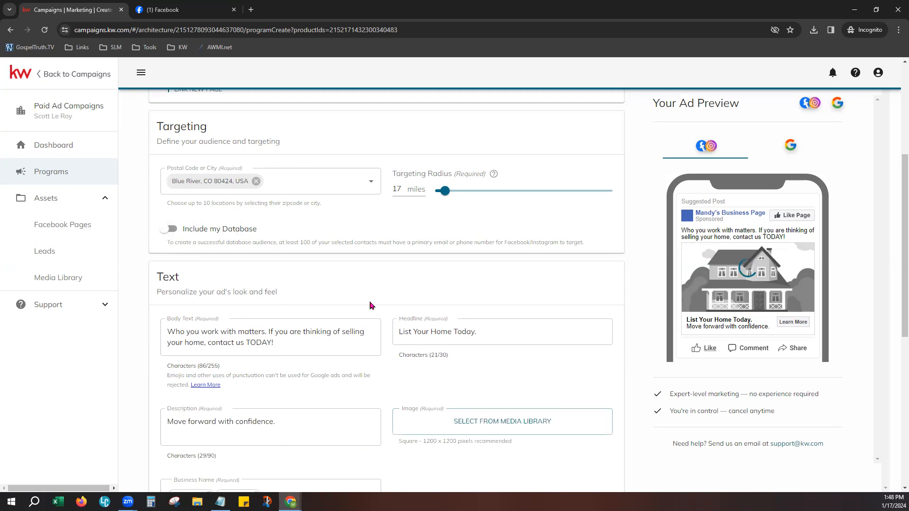
{"action": "scroll", "coordinate": [378, 296], "scroll_direction": "down", "scroll_amount": 2}
{"action": "scroll", "coordinate": [378, 296], "scroll_direction": "down", "scroll_amount": 1}
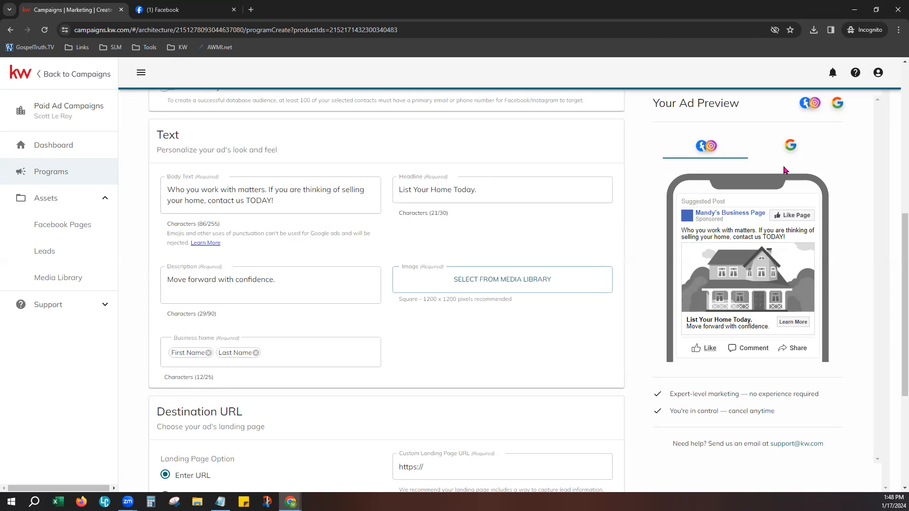
{"action": "left_click", "coordinate": [222, 289]}
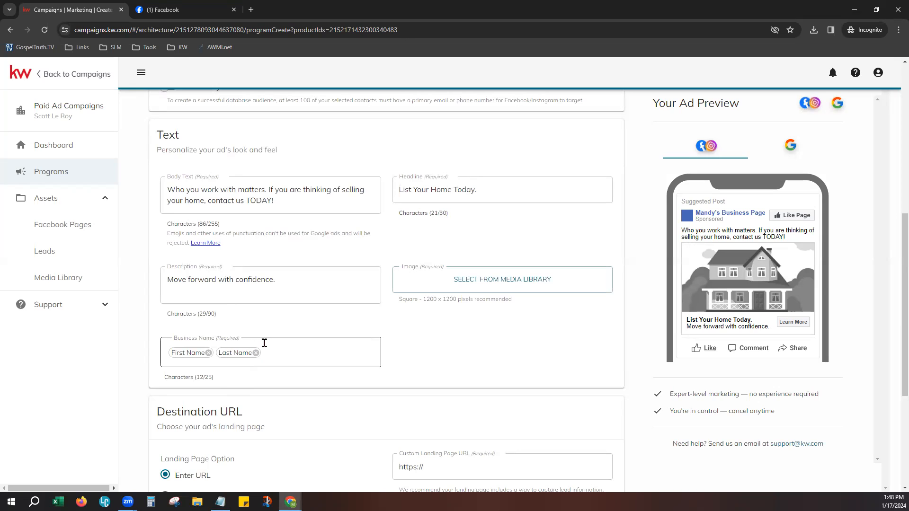
{"action": "left_click", "coordinate": [213, 195]}
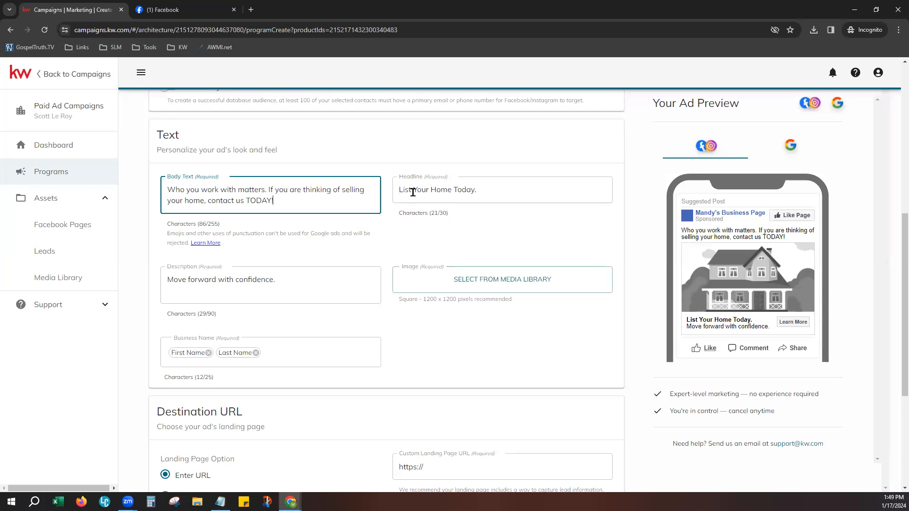
{"action": "left_click", "coordinate": [482, 189]}
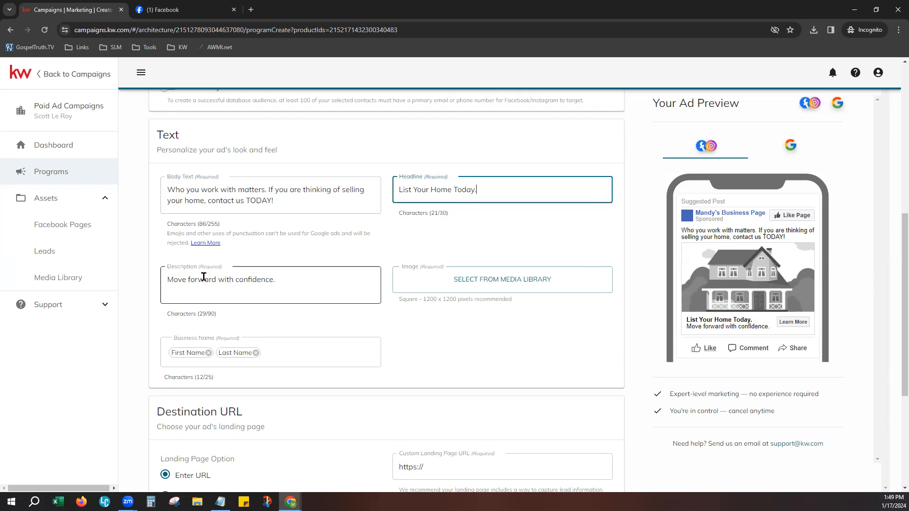
{"action": "left_click", "coordinate": [211, 293]}
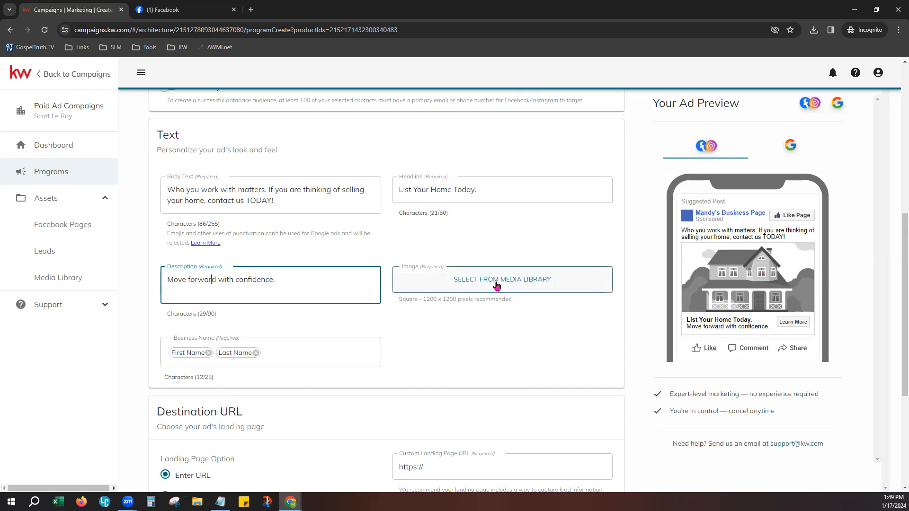
- Choose the first treehouse picture from the Media Library as the ad image
{"action": "left_click", "coordinate": [479, 281]}
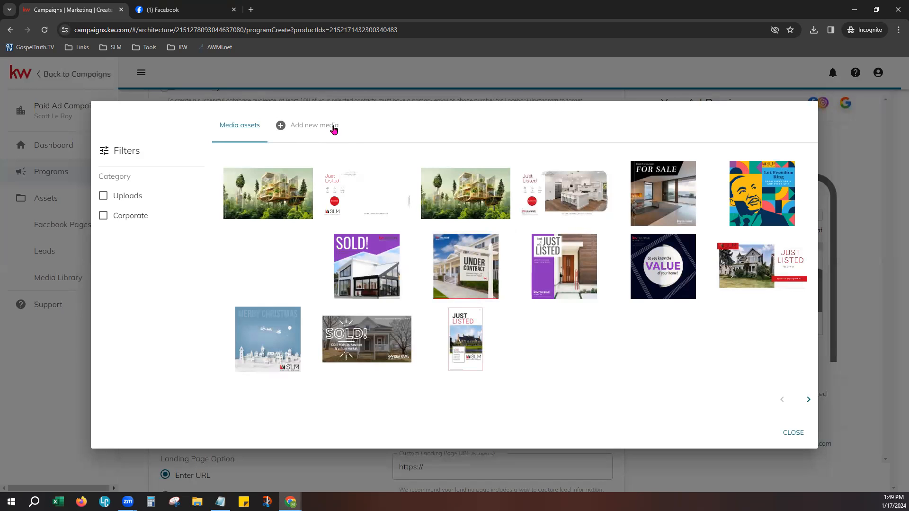
{"action": "left_click", "coordinate": [269, 196]}
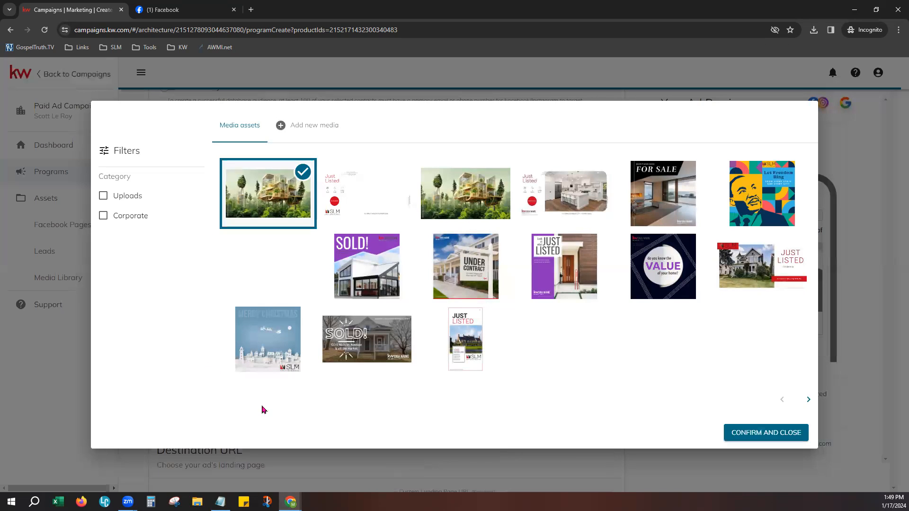
{"action": "left_click", "coordinate": [781, 431]}
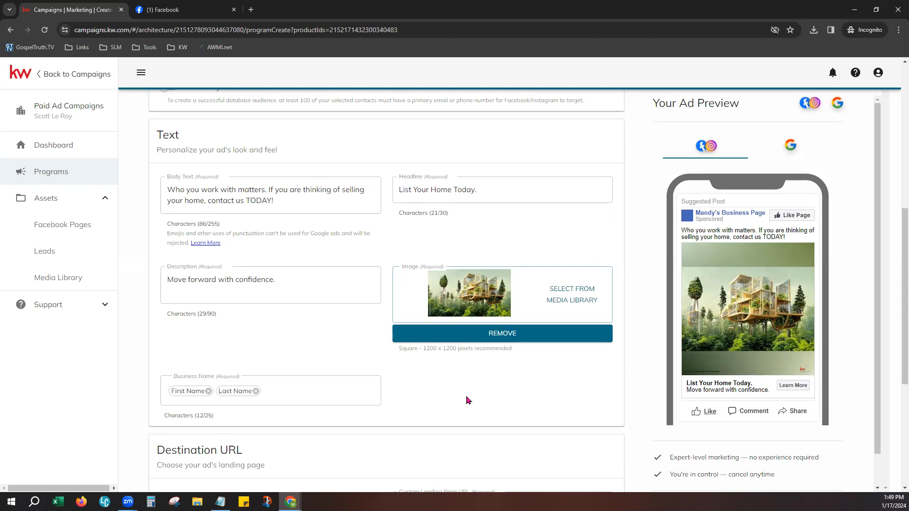
{"action": "scroll", "coordinate": [466, 400], "scroll_direction": "down", "scroll_amount": 2}
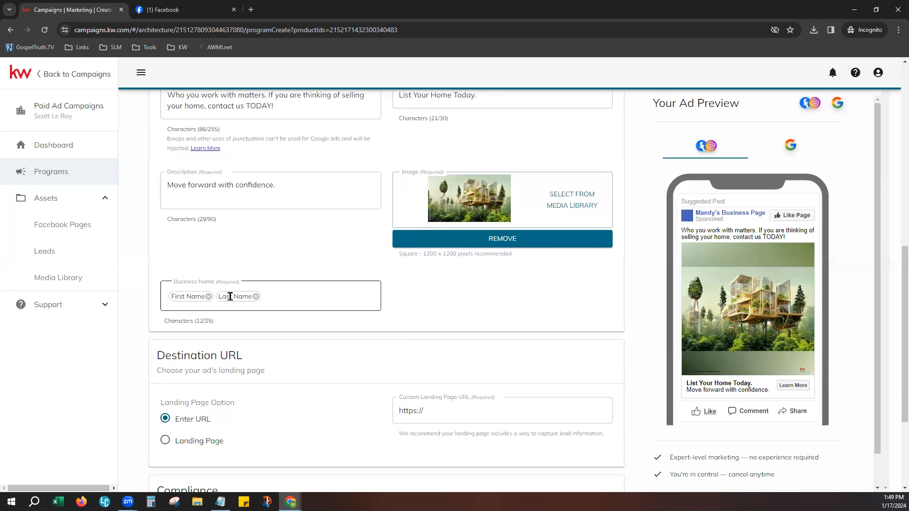
- Switch to the Google preview and check how the advertiser name appears
{"action": "left_click", "coordinate": [272, 296]}
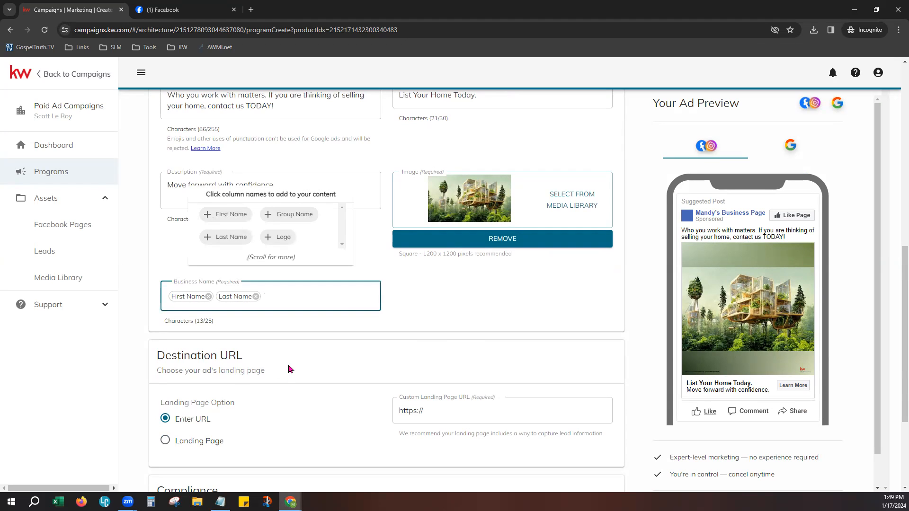
{"action": "left_click", "coordinate": [796, 147]}
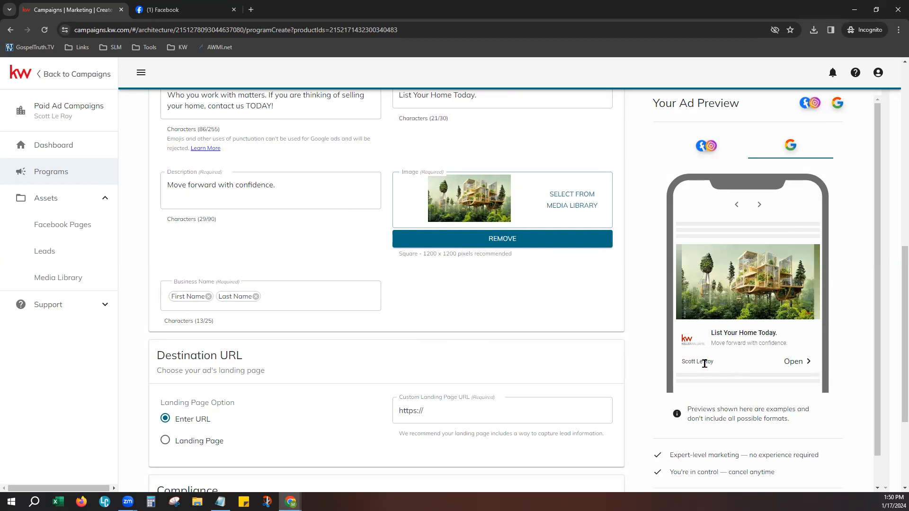
{"action": "left_click_drag", "start_coordinate": [681, 362], "coordinate": [720, 363]}
{"action": "left_click", "coordinate": [293, 305]}
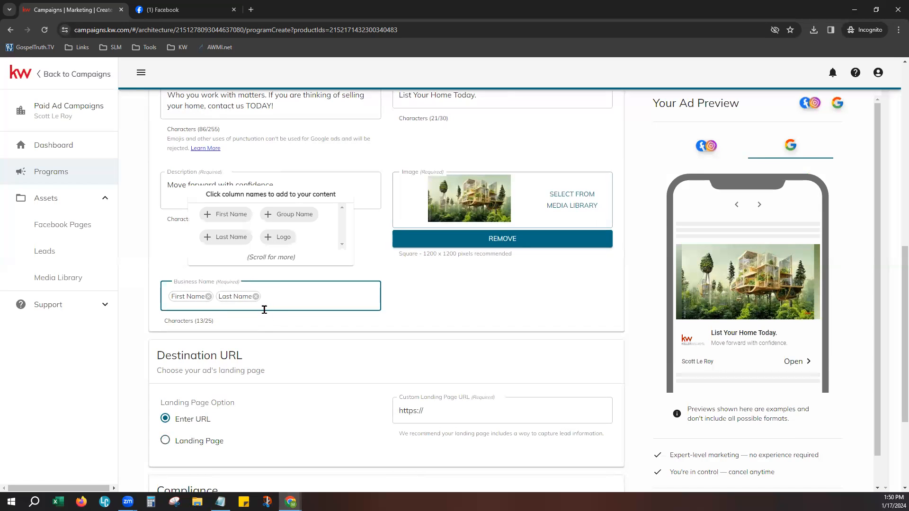
{"action": "scroll", "coordinate": [318, 235], "scroll_direction": "down", "scroll_amount": 1}
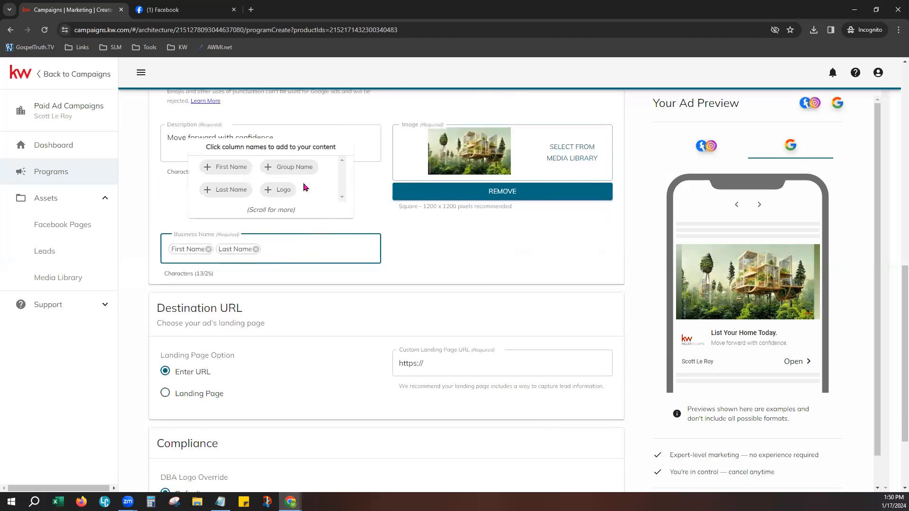
- Replace Last Name with Group Name so Business Name reads First Name plus Group Name
{"action": "left_click", "coordinate": [256, 250]}
{"action": "left_click", "coordinate": [472, 237]}
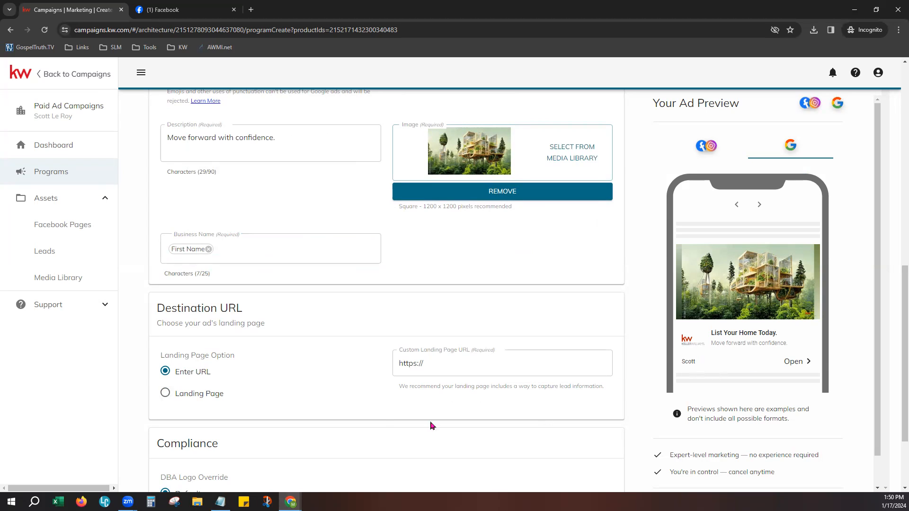
{"action": "left_click", "coordinate": [248, 254]}
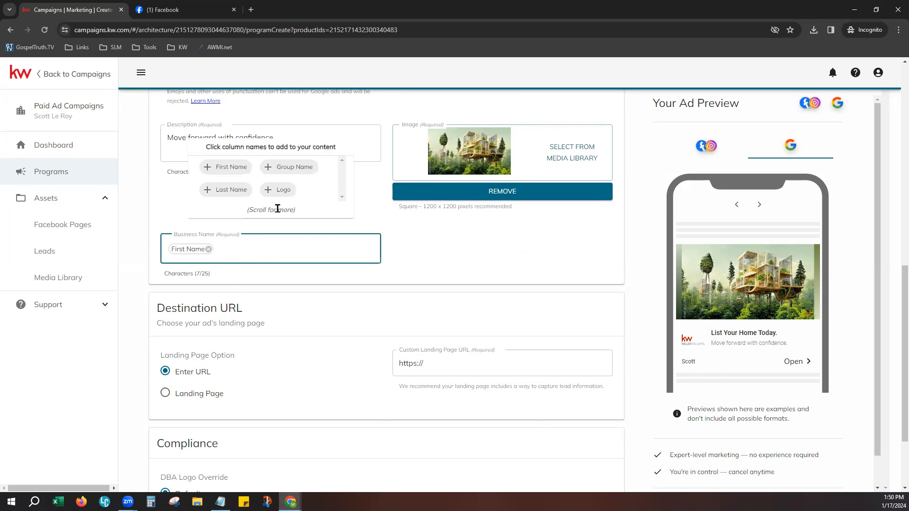
{"action": "left_click", "coordinate": [296, 168]}
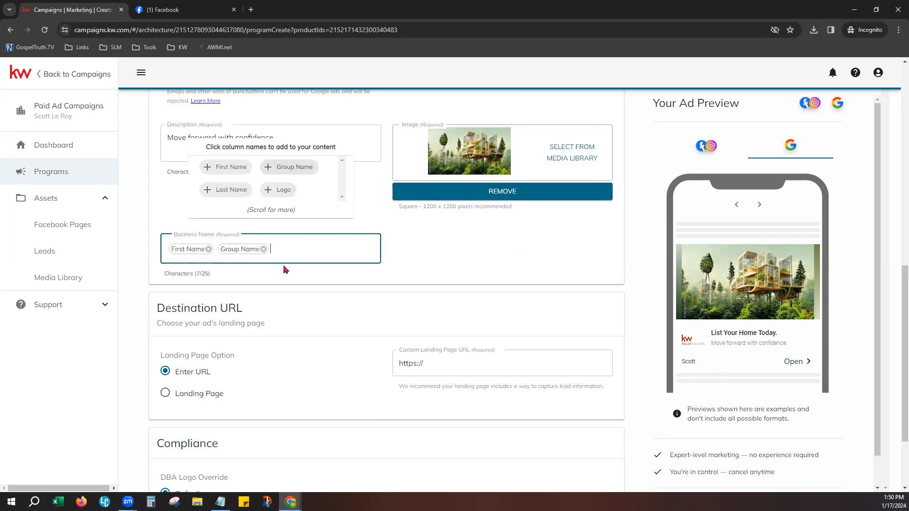
{"action": "left_click", "coordinate": [424, 246]}
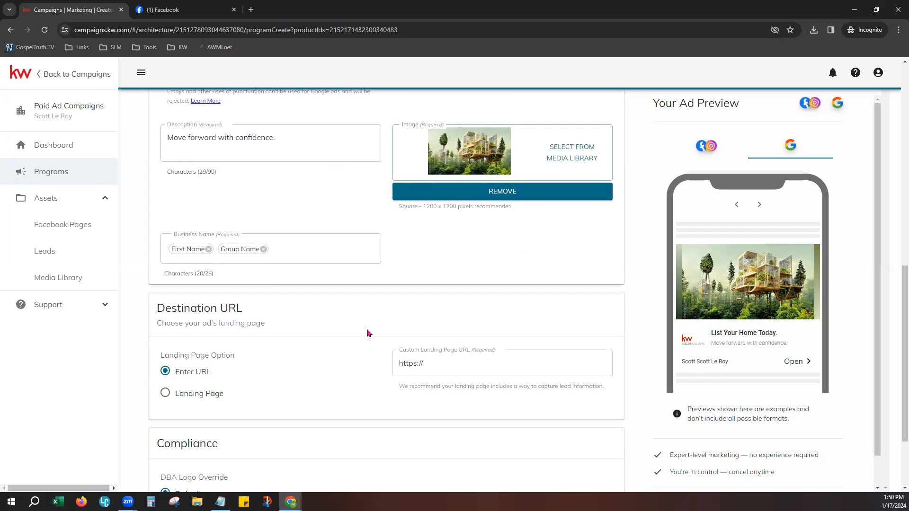
{"action": "scroll", "coordinate": [369, 333], "scroll_direction": "down", "scroll_amount": 2}
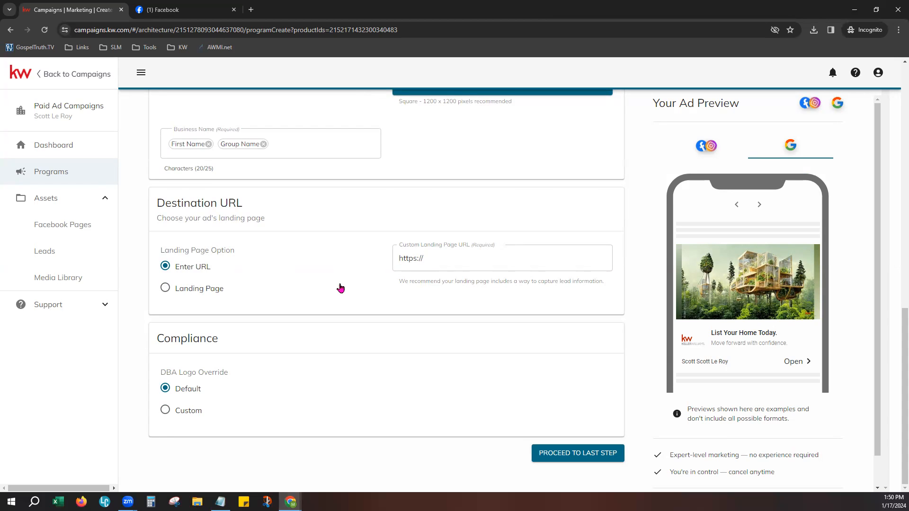
{"action": "scroll", "coordinate": [341, 288], "scroll_direction": "up", "scroll_amount": 8}
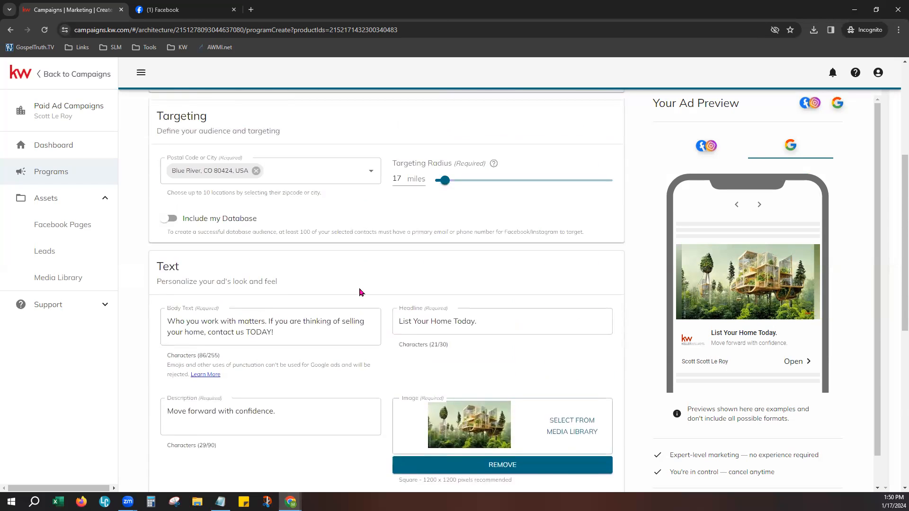
{"action": "scroll", "coordinate": [360, 292], "scroll_direction": "up", "scroll_amount": 5}
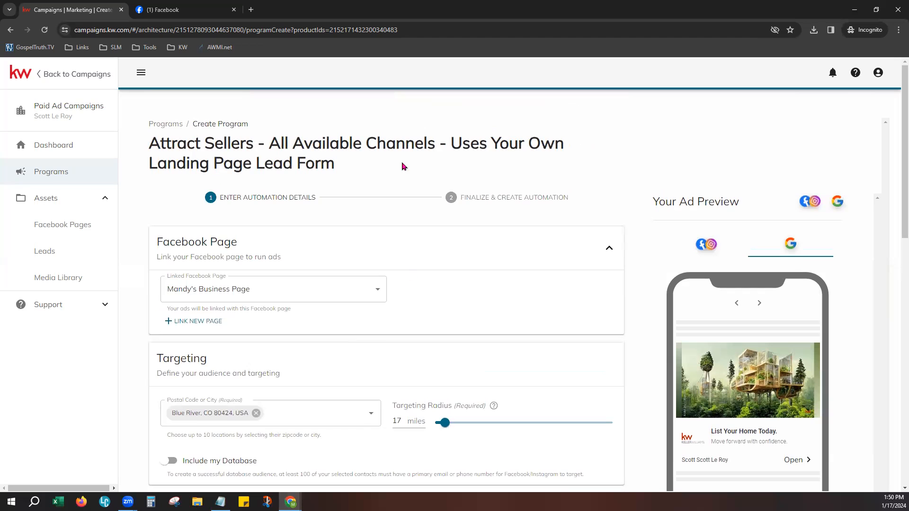
{"action": "left_click_drag", "start_coordinate": [453, 144], "coordinate": [520, 171]}
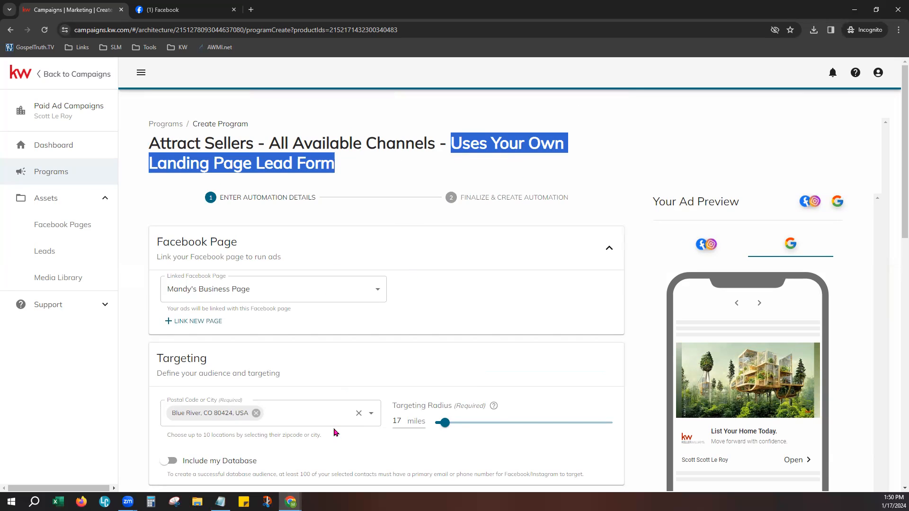
{"action": "scroll", "coordinate": [334, 432], "scroll_direction": "down", "scroll_amount": 12}
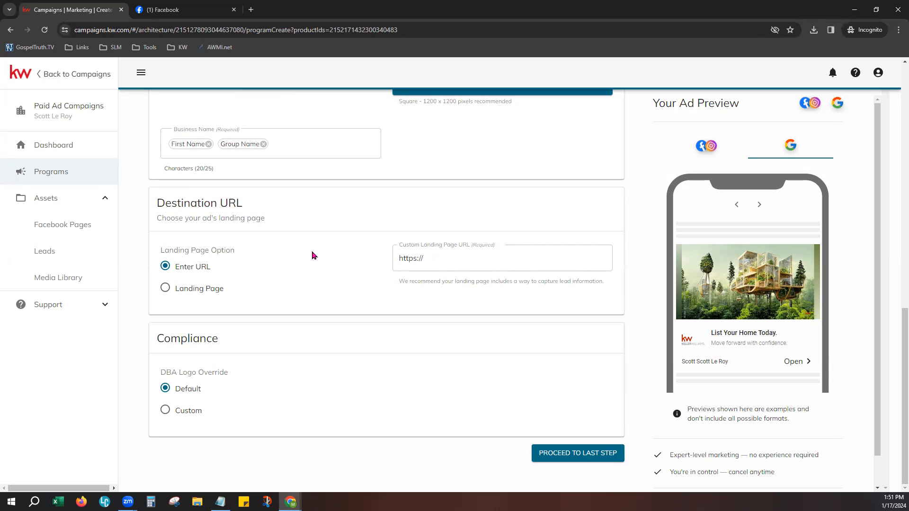
- Enter the agent's kw.com marketing website address as the Custom Landing Page URL
{"action": "left_click", "coordinate": [447, 258]}
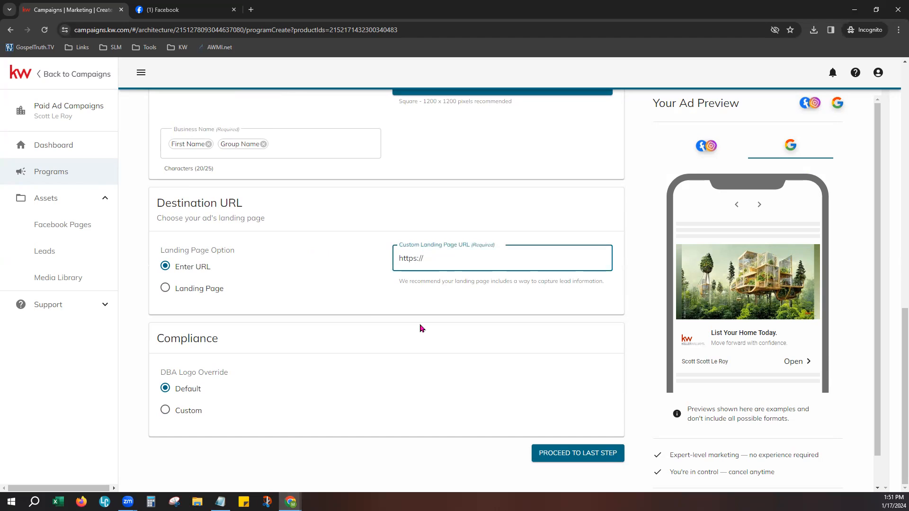
{"action": "type", "text": "scottleroymare"}
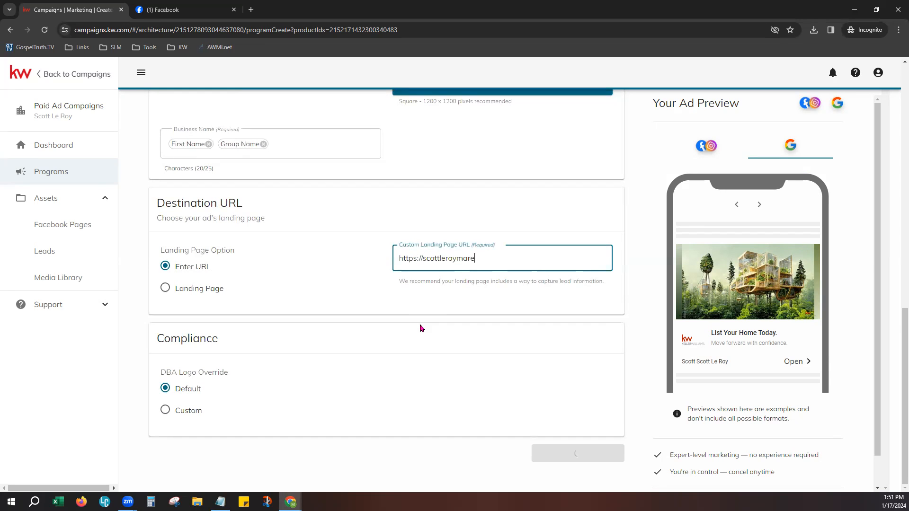
{"action": "key", "text": "BackSpace"}
{"action": "type", "text": "keting.kw.com"}
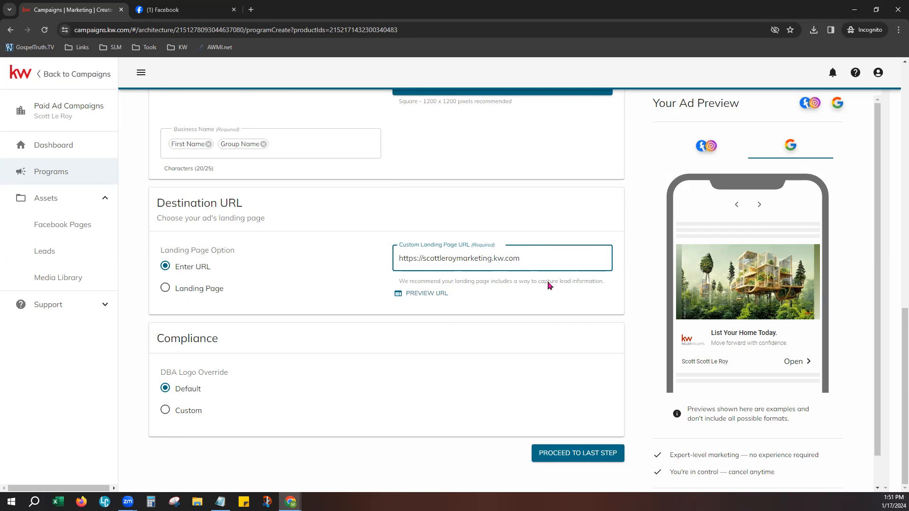
{"action": "left_click", "coordinate": [165, 288]}
{"action": "left_click", "coordinate": [480, 262]}
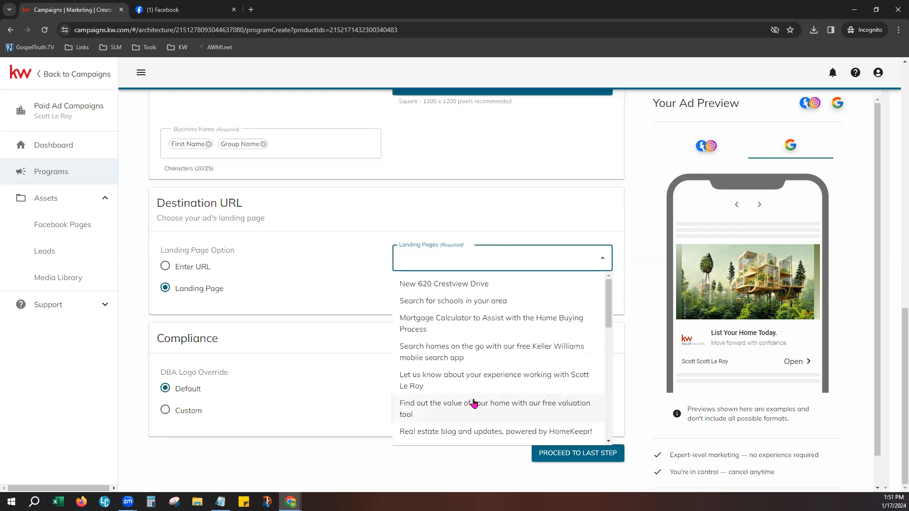
{"action": "scroll", "coordinate": [471, 400], "scroll_direction": "down", "scroll_amount": 2}
{"action": "scroll", "coordinate": [470, 398], "scroll_direction": "down", "scroll_amount": 2}
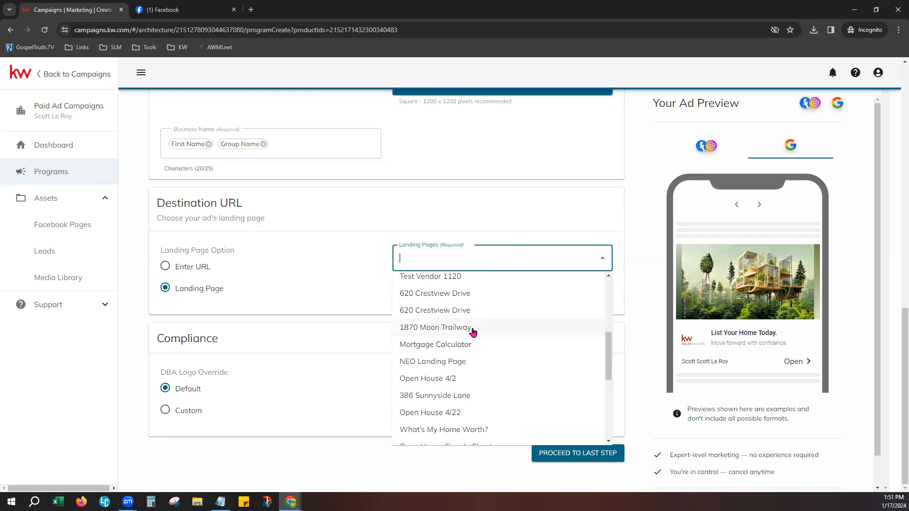
{"action": "left_click", "coordinate": [468, 331]}
{"action": "left_click", "coordinate": [340, 333]}
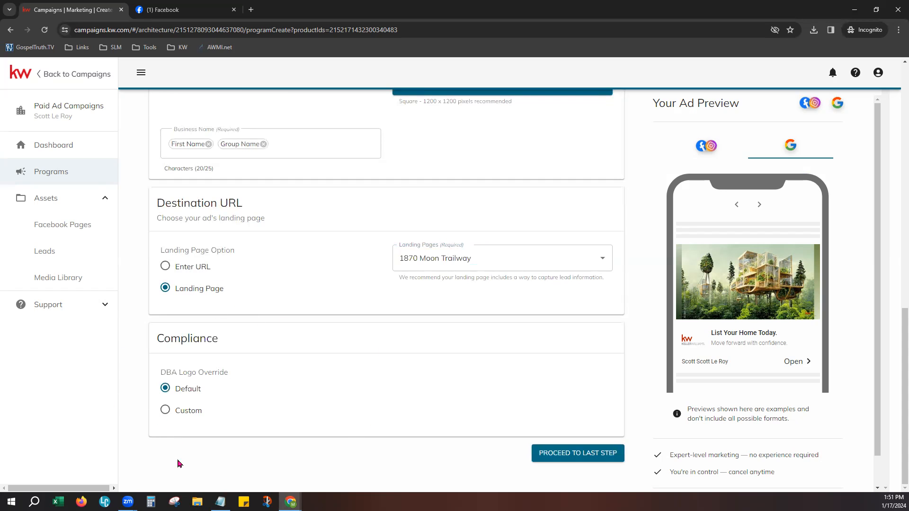
{"action": "left_click", "coordinate": [188, 412]}
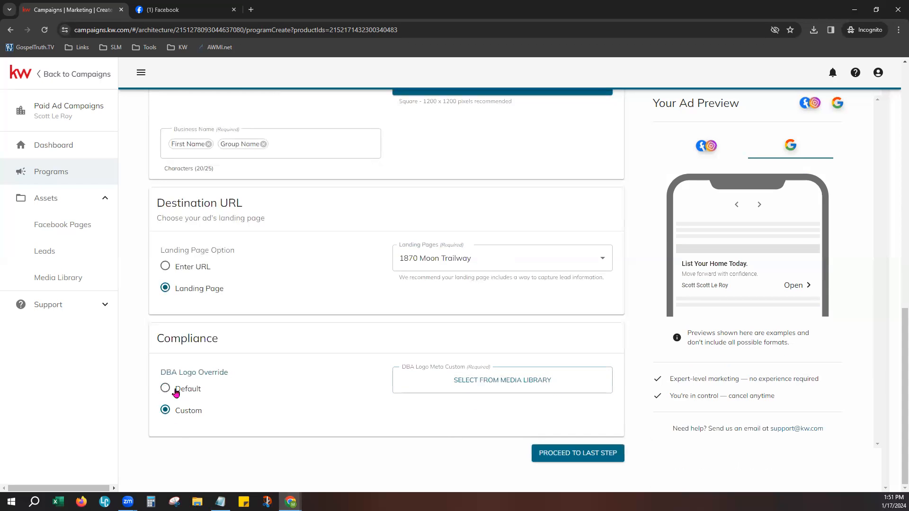
{"action": "left_click", "coordinate": [176, 391]}
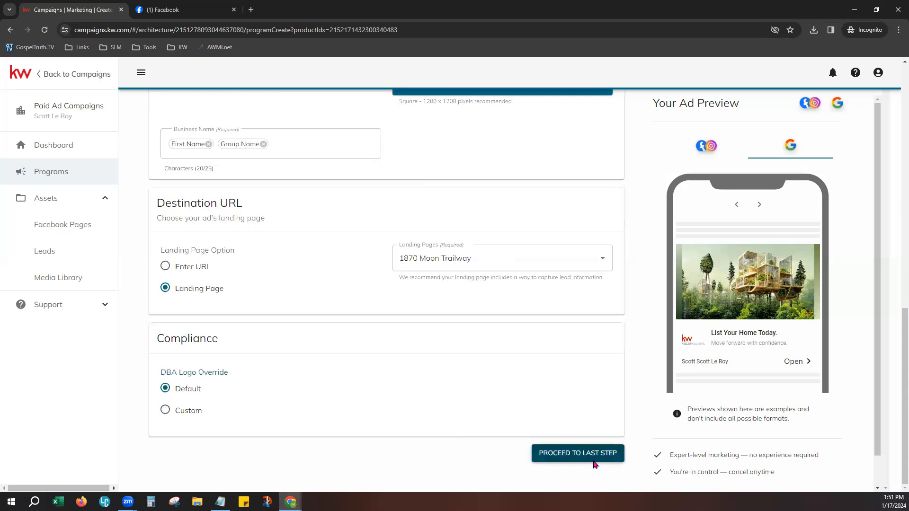
- Retry Proceed to Last Step, which is blocked by 'Fix form errors', and view the Facebook/Instagram ad preview
{"action": "left_click", "coordinate": [598, 453]}
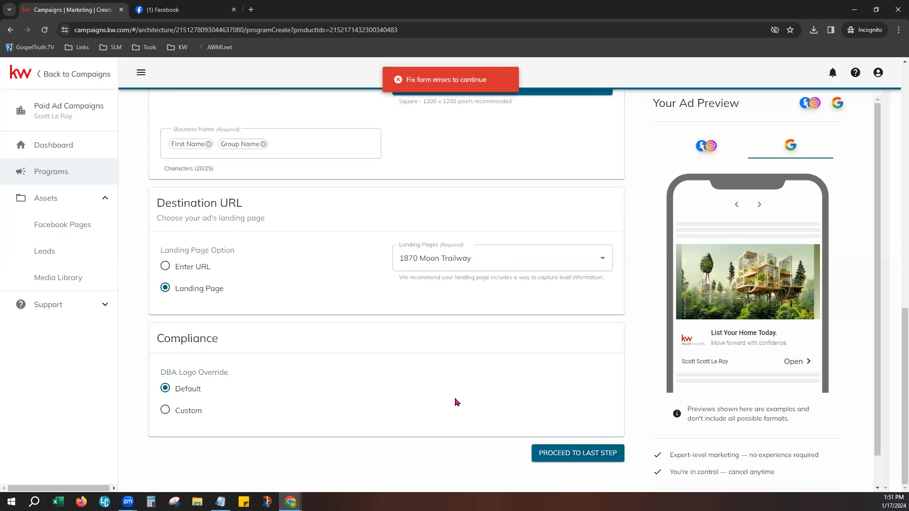
{"action": "scroll", "coordinate": [381, 415], "scroll_direction": "up", "scroll_amount": 6}
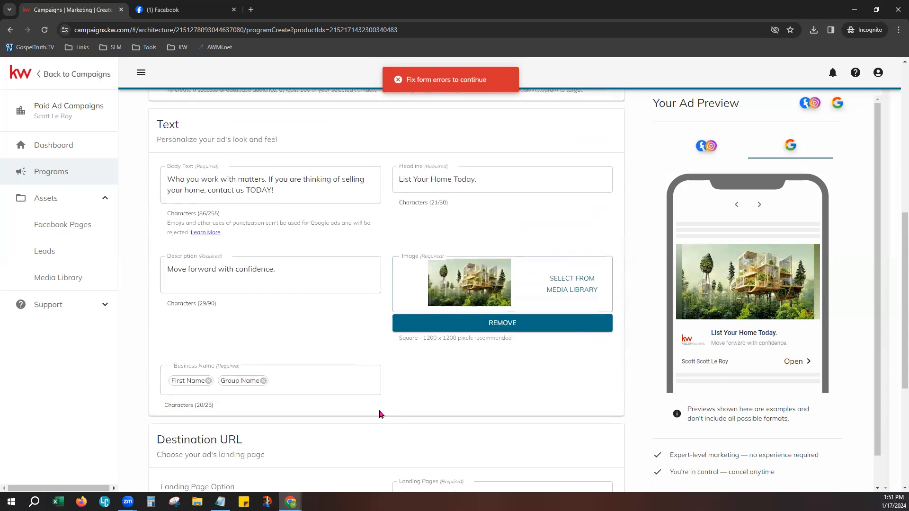
{"action": "scroll", "coordinate": [382, 414], "scroll_direction": "up", "scroll_amount": 6}
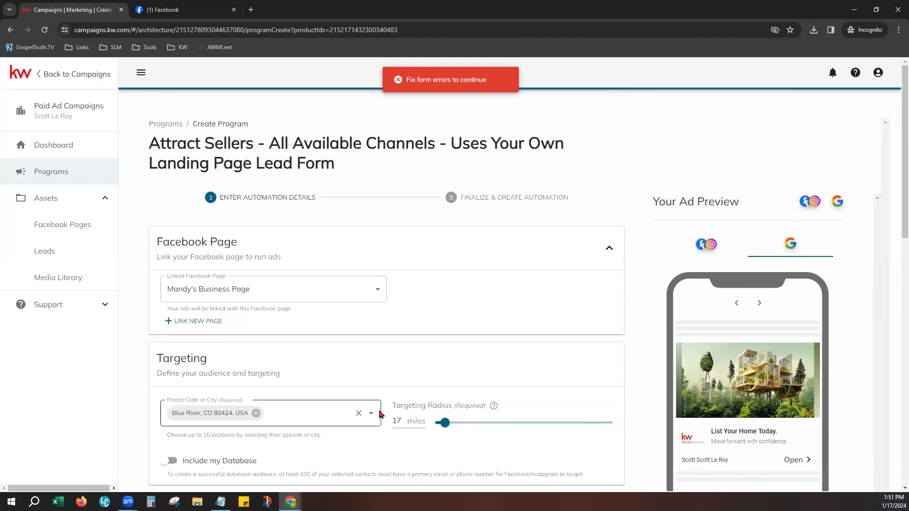
{"action": "scroll", "coordinate": [521, 292], "scroll_direction": "down", "scroll_amount": 2}
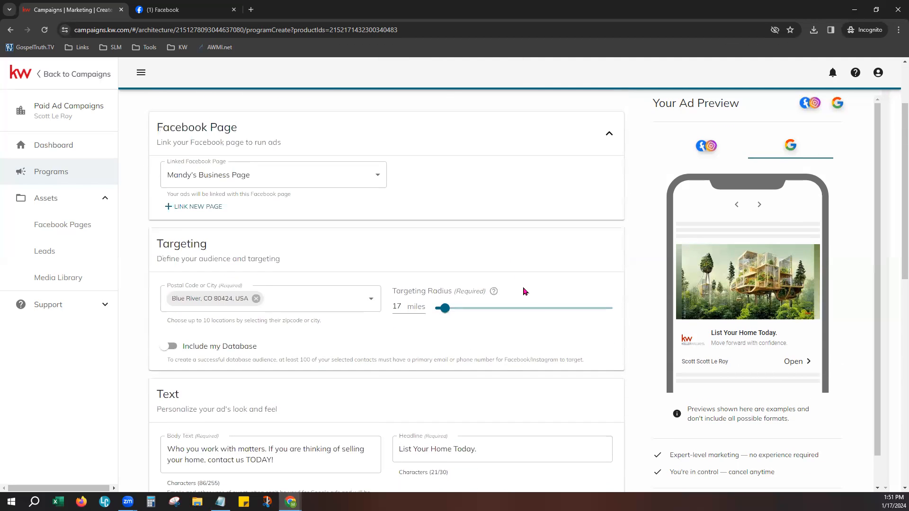
{"action": "scroll", "coordinate": [545, 307], "scroll_direction": "down", "scroll_amount": 4}
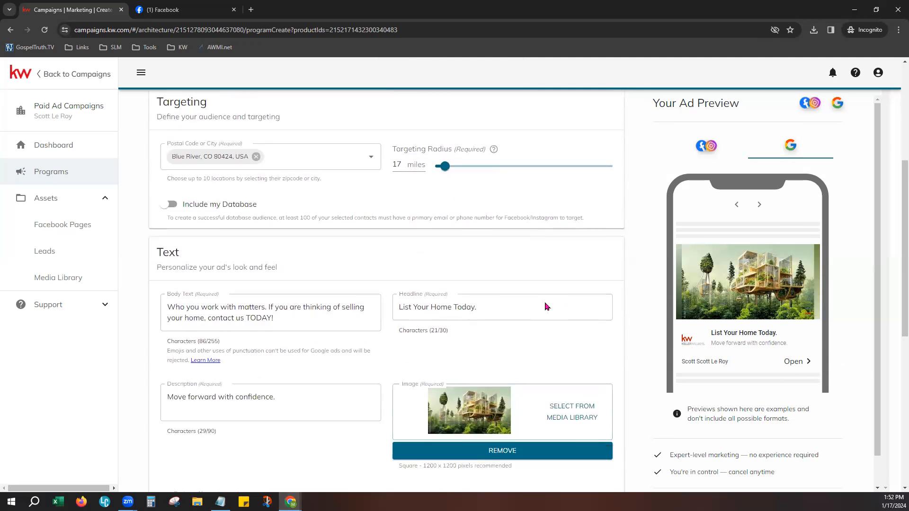
{"action": "scroll", "coordinate": [545, 307], "scroll_direction": "down", "scroll_amount": 4}
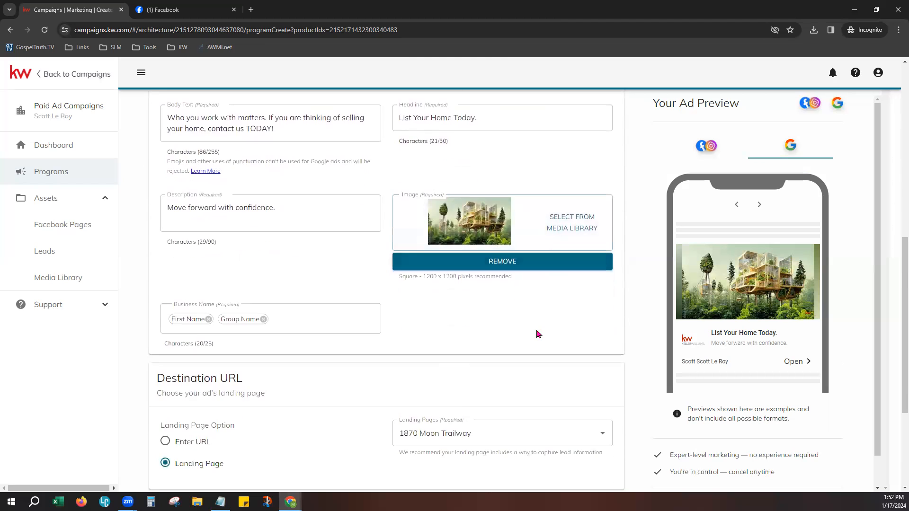
{"action": "scroll", "coordinate": [538, 334], "scroll_direction": "down", "scroll_amount": 2}
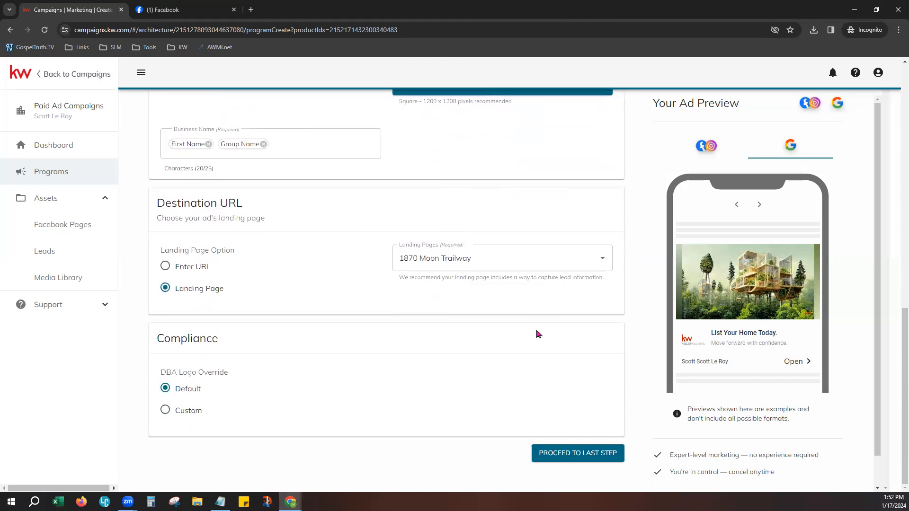
{"action": "left_click", "coordinate": [564, 460]}
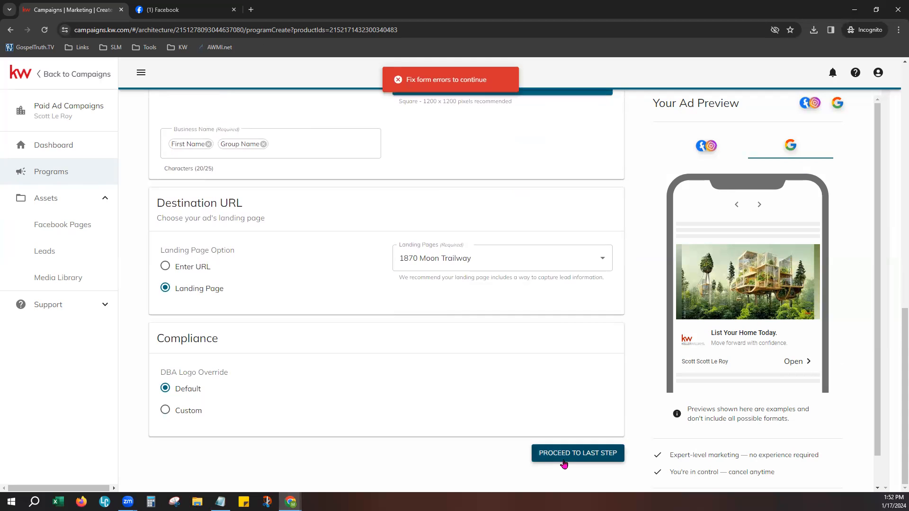
{"action": "left_click", "coordinate": [710, 149]}
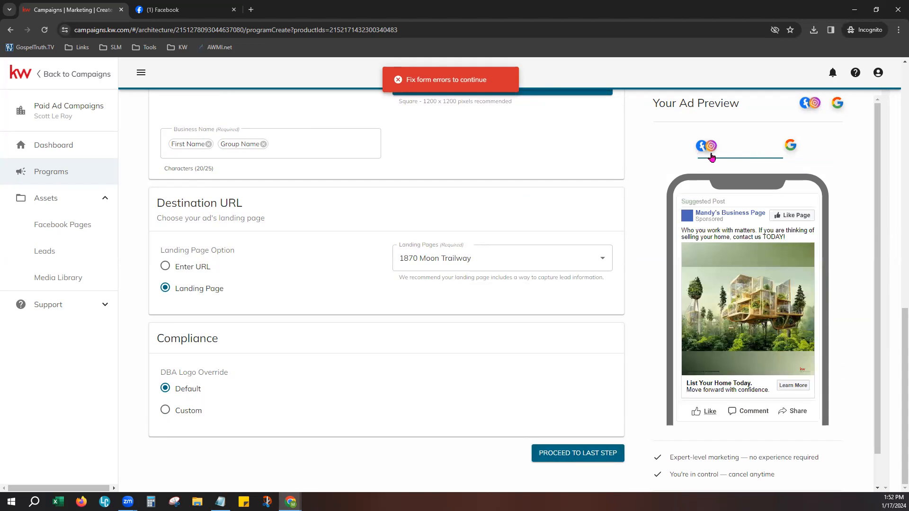
{"action": "scroll", "coordinate": [417, 379], "scroll_direction": "up", "scroll_amount": 4}
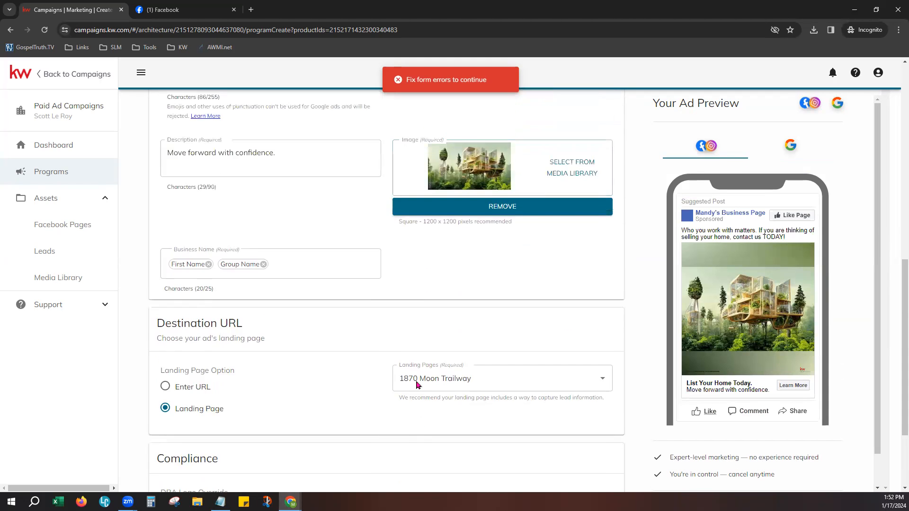
- Remove the Group Name chip so the business name uses only First Name
{"action": "left_click", "coordinate": [263, 333]}
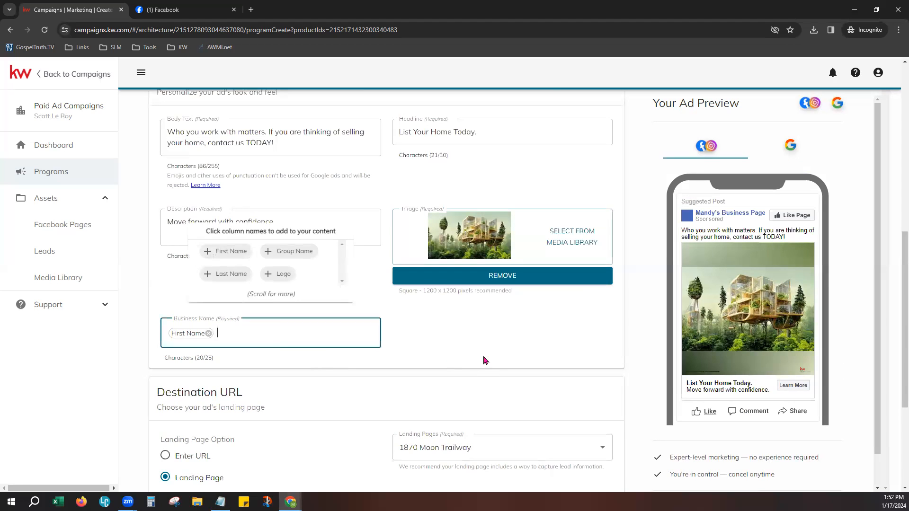
{"action": "scroll", "coordinate": [473, 379], "scroll_direction": "up", "scroll_amount": 1}
{"action": "left_click", "coordinate": [477, 380]}
{"action": "scroll", "coordinate": [306, 341], "scroll_direction": "up", "scroll_amount": 2}
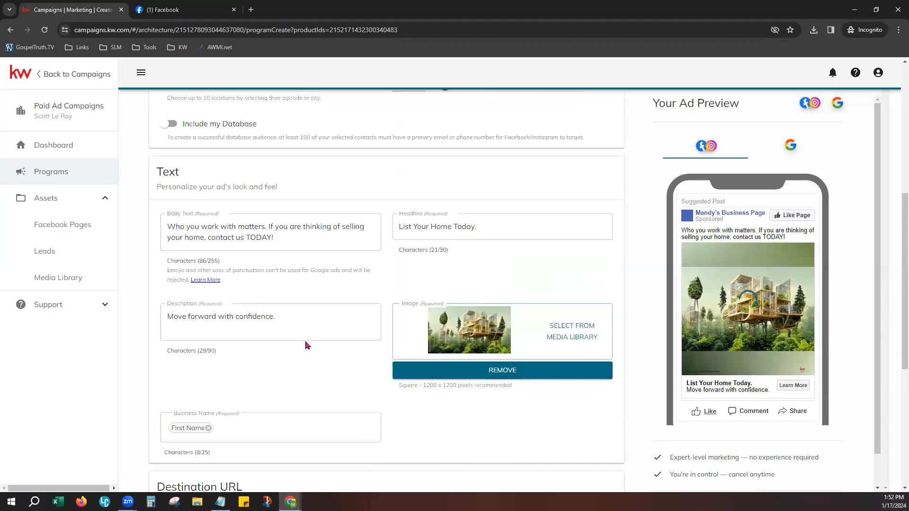
{"action": "left_click", "coordinate": [243, 284]}
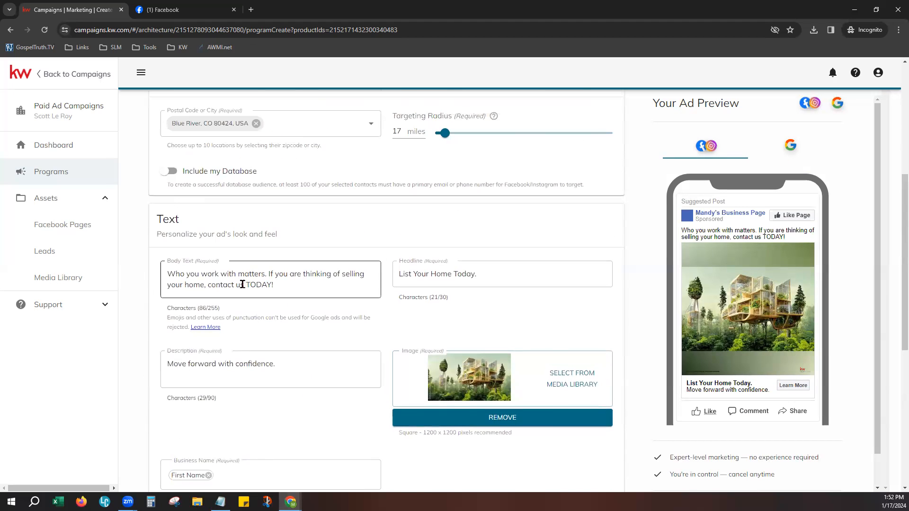
- Keep Mandy's Business Page as the linked page and turn on Include my Database
{"action": "scroll", "coordinate": [288, 275], "scroll_direction": "up", "scroll_amount": 1}
{"action": "scroll", "coordinate": [288, 281], "scroll_direction": "up", "scroll_amount": 3}
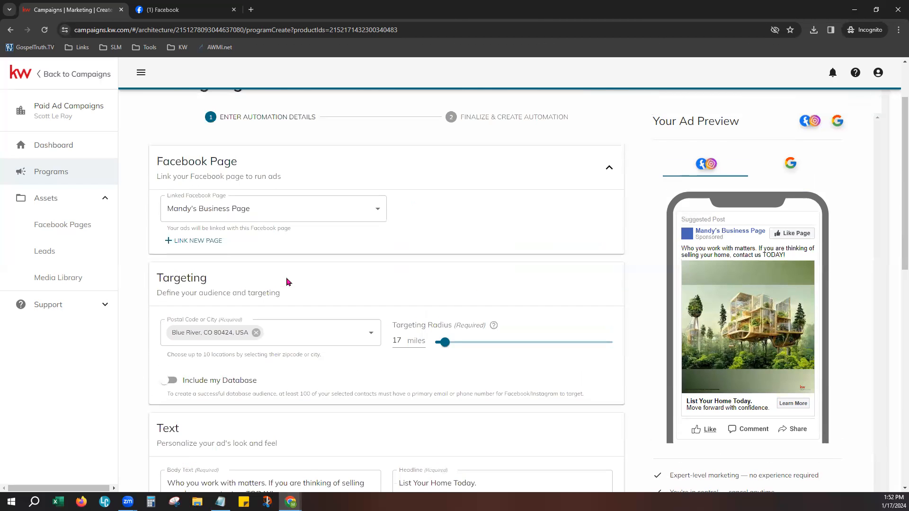
{"action": "scroll", "coordinate": [288, 281], "scroll_direction": "up", "scroll_amount": 1}
{"action": "left_click", "coordinate": [309, 261]}
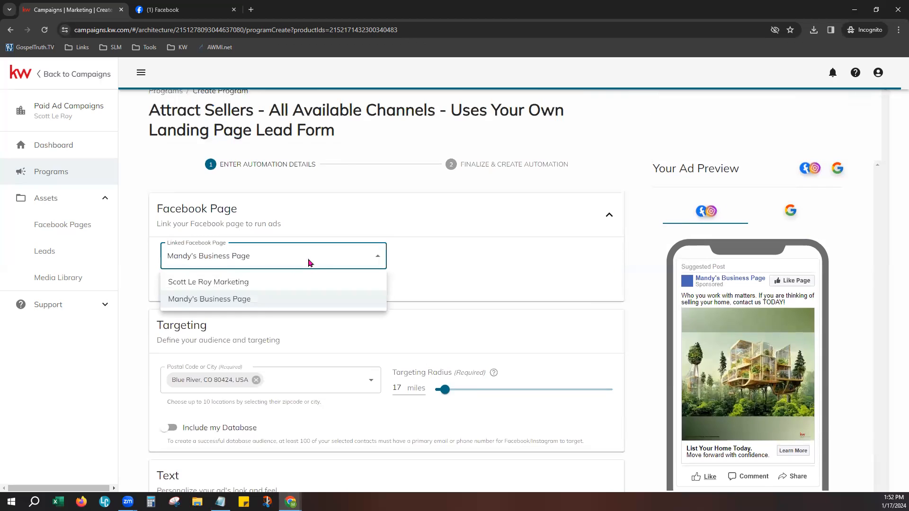
{"action": "left_click", "coordinate": [260, 301]}
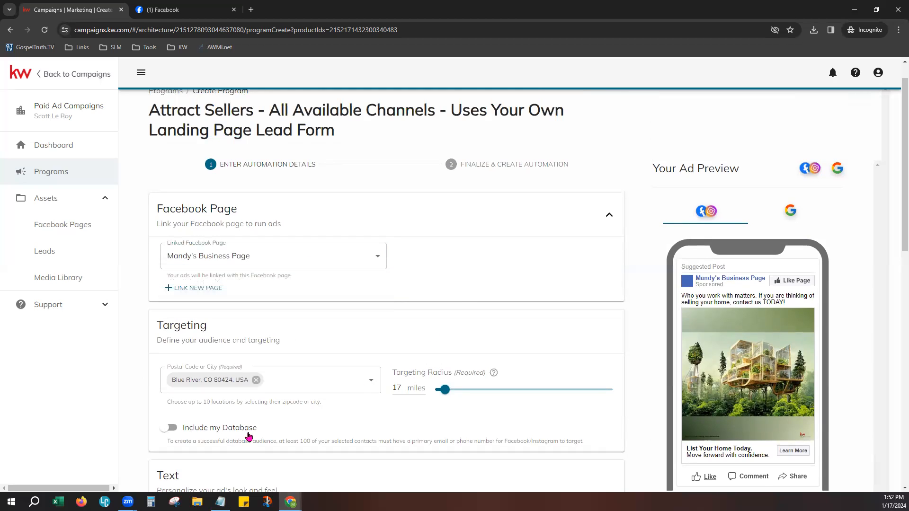
{"action": "scroll", "coordinate": [246, 426], "scroll_direction": "down", "scroll_amount": 2}
{"action": "left_click", "coordinate": [170, 314]}
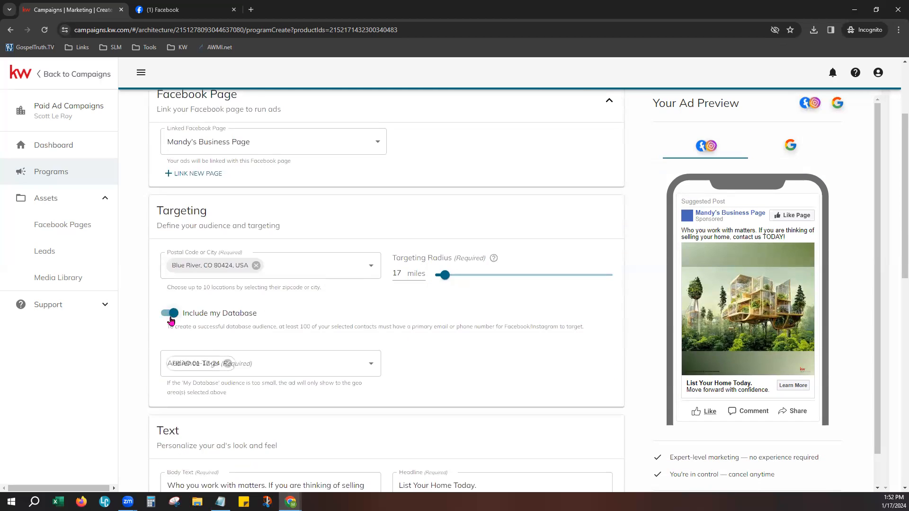
{"action": "scroll", "coordinate": [488, 376], "scroll_direction": "down", "scroll_amount": 1}
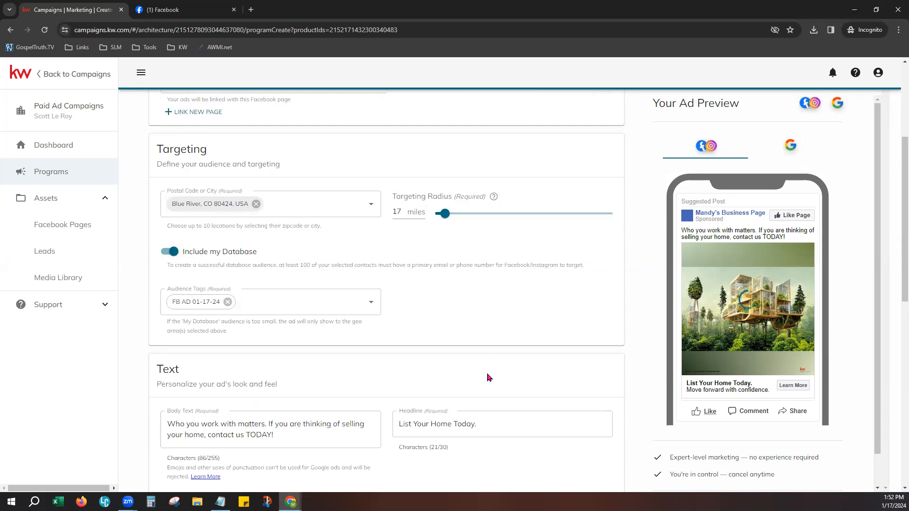
{"action": "scroll", "coordinate": [488, 378], "scroll_direction": "down", "scroll_amount": 5}
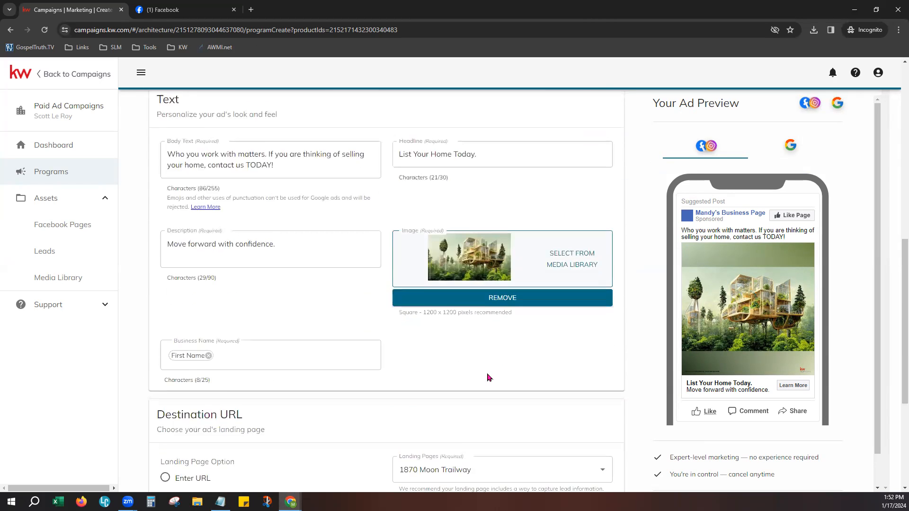
{"action": "scroll", "coordinate": [489, 378], "scroll_direction": "down", "scroll_amount": 3}
{"action": "scroll", "coordinate": [490, 377], "scroll_direction": "down", "scroll_amount": 2}
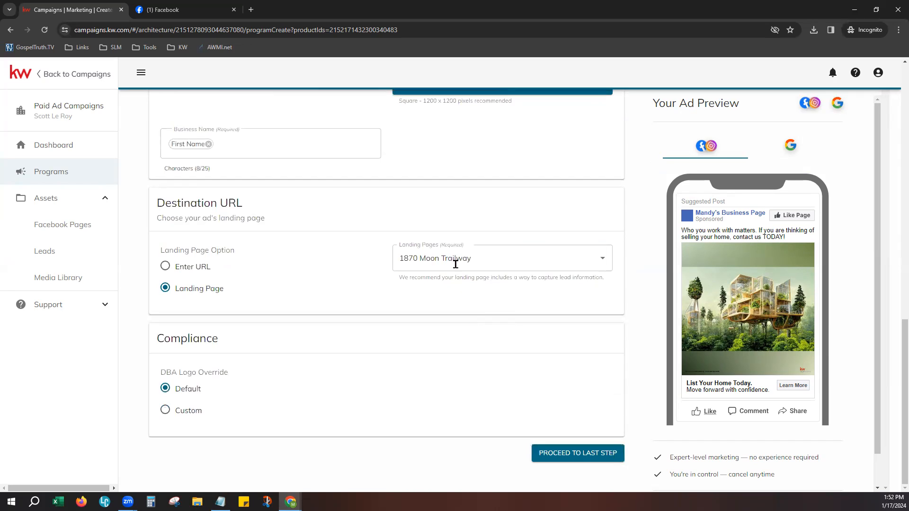
{"action": "left_click", "coordinate": [589, 258]}
{"action": "left_click", "coordinate": [599, 259]}
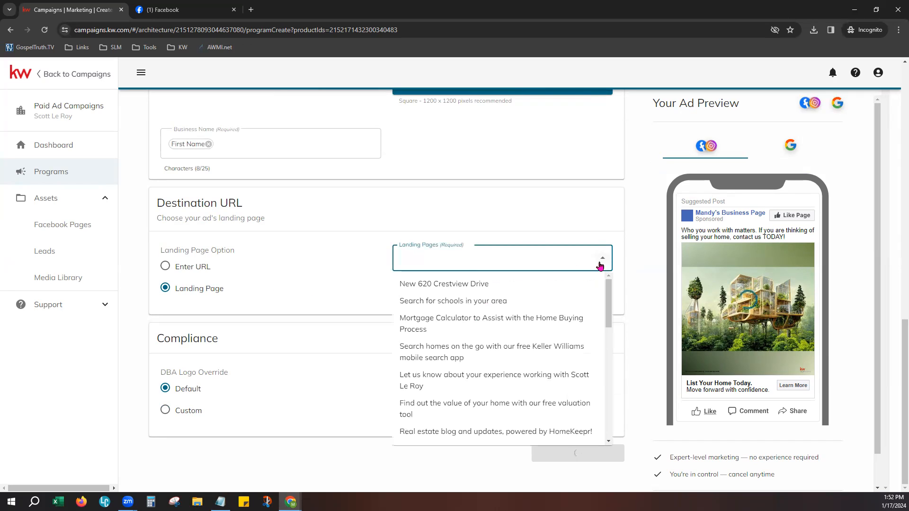
{"action": "left_click", "coordinate": [511, 287]}
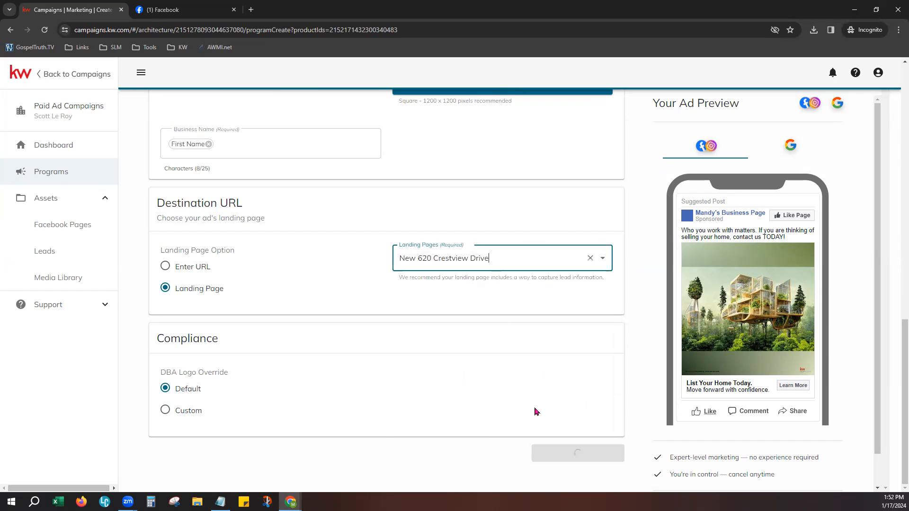
- Reach Finalize & Create Automation and review the $100 budget for 01/17–01/22/2024, totalling $100.00
{"action": "left_click", "coordinate": [584, 457]}
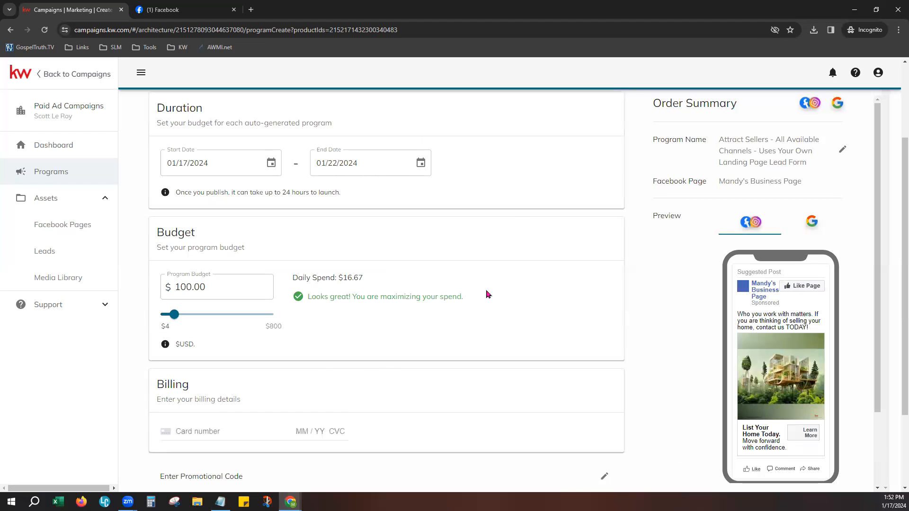
{"action": "scroll", "coordinate": [507, 303], "scroll_direction": "up", "scroll_amount": 3}
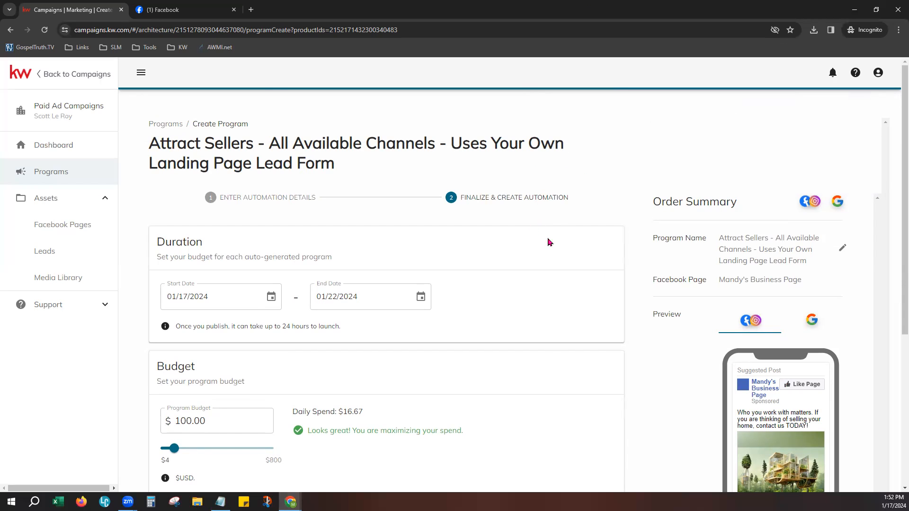
{"action": "scroll", "coordinate": [524, 258], "scroll_direction": "down", "scroll_amount": 1}
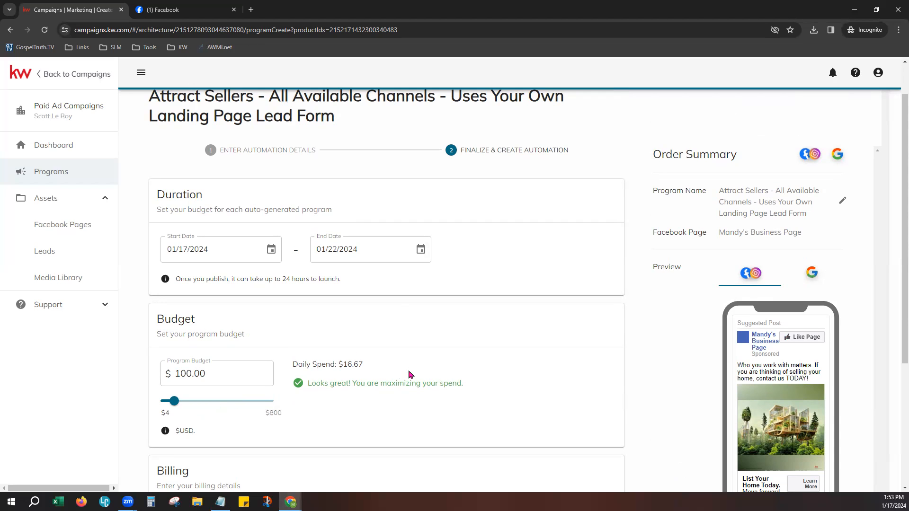
{"action": "scroll", "coordinate": [410, 375], "scroll_direction": "down", "scroll_amount": 3}
{"action": "scroll", "coordinate": [410, 375], "scroll_direction": "down", "scroll_amount": 2}
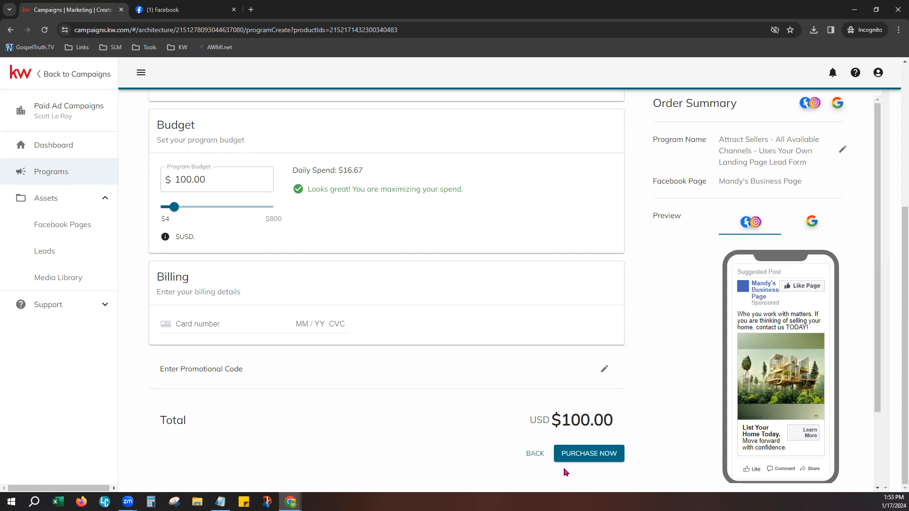
{"action": "scroll", "coordinate": [656, 436], "scroll_direction": "up", "scroll_amount": 5}
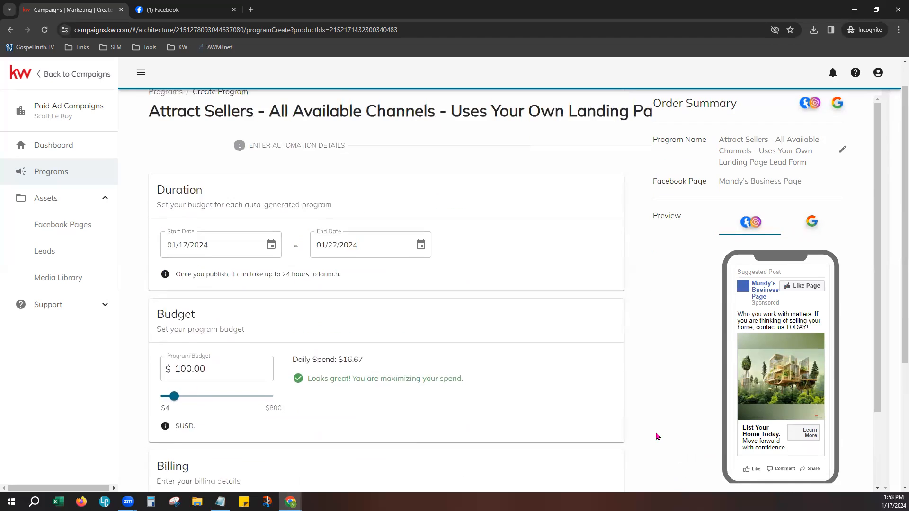